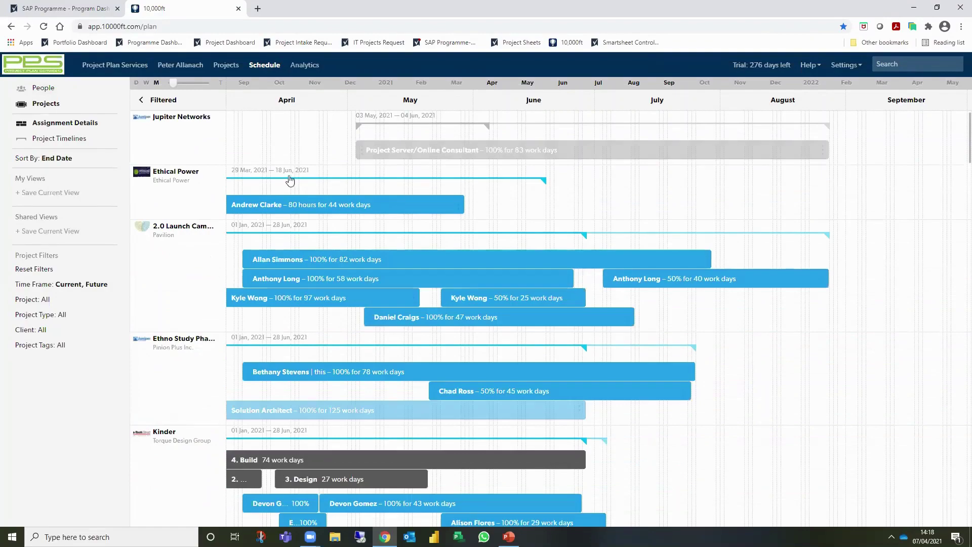
Look through the projects and their assignment bars on the schedule, down to the last project
scroll(353, 292, "down", 5)
scroll(358, 308, "down", 5)
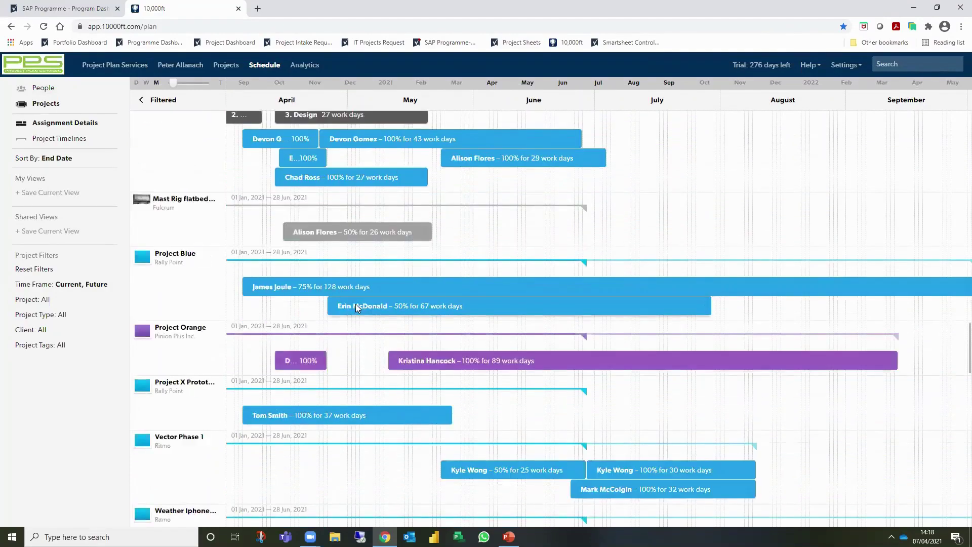
scroll(357, 309, "up", 10)
mouse_move(357, 307)
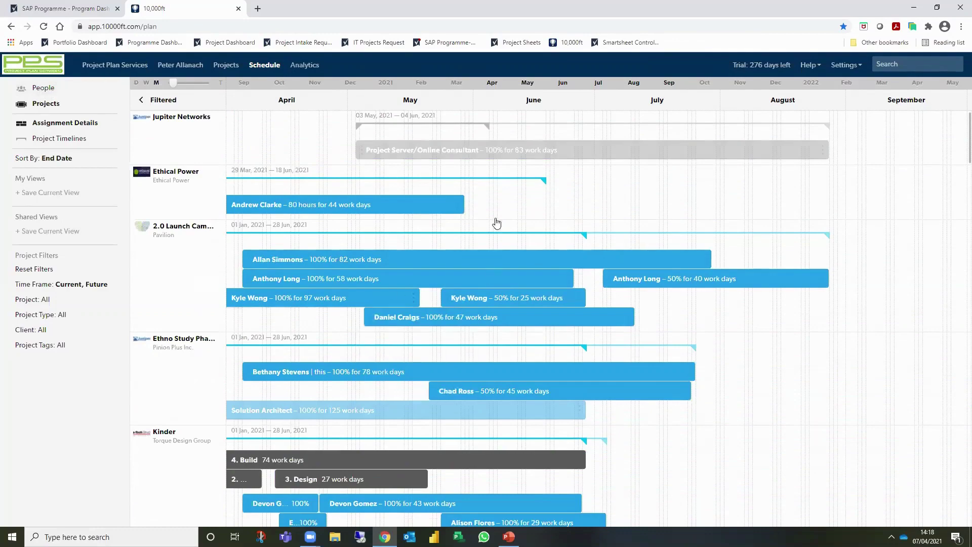
mouse_move(552, 325)
scroll(552, 326, "down", 10)
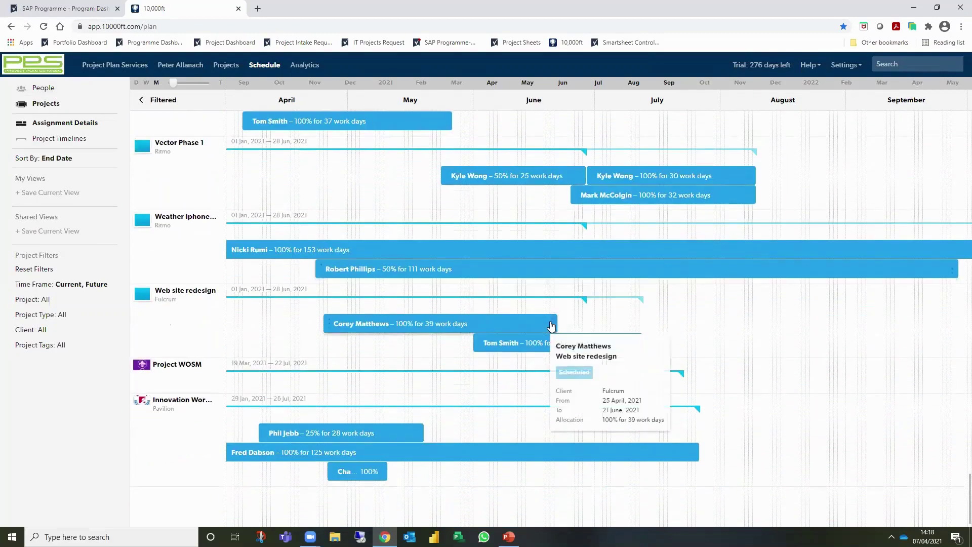
mouse_move(333, 321)
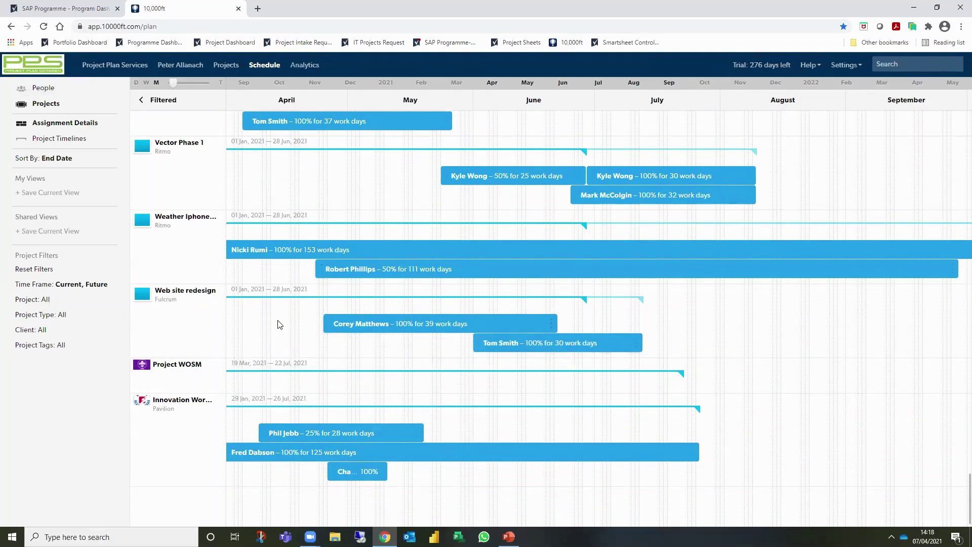
scroll(278, 325, "up", 10)
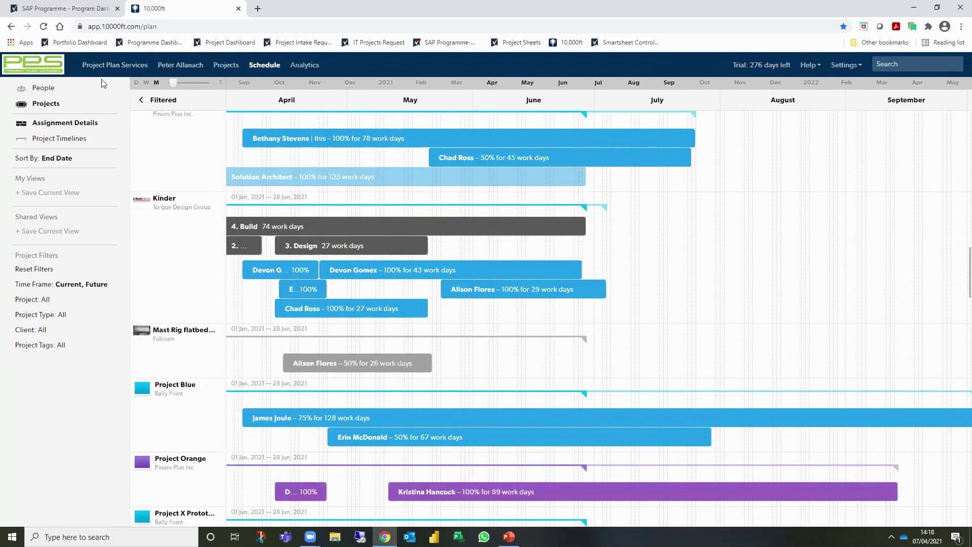
Open the project portfolio and display the projects as image tiles instead of a list
left_click(219, 66)
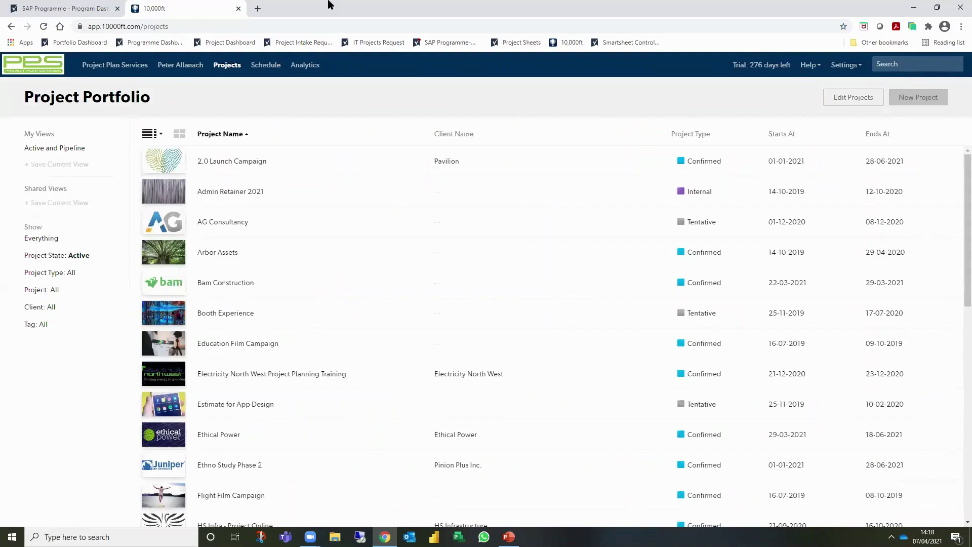
left_click(179, 133)
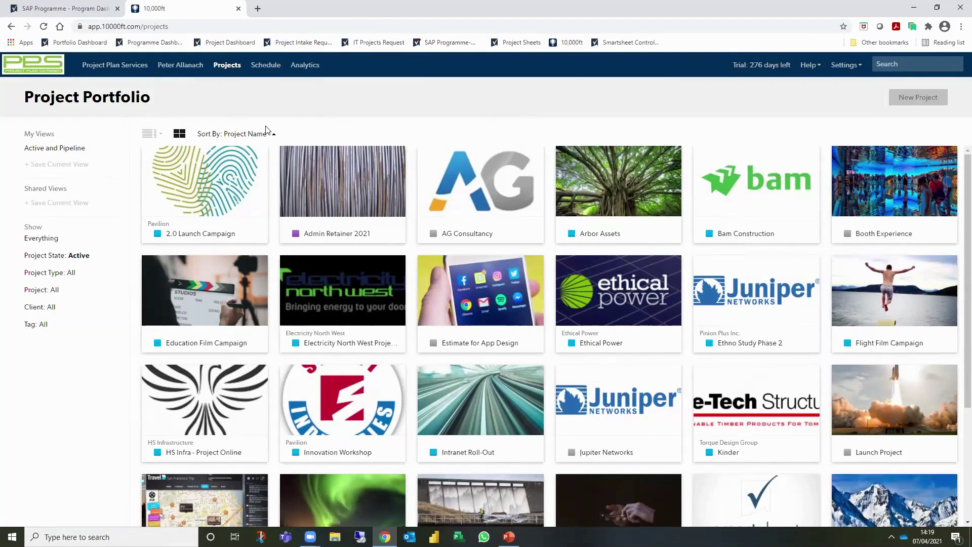
Start a new project and name it "_10000ft Webinar Demo"
left_click(918, 99)
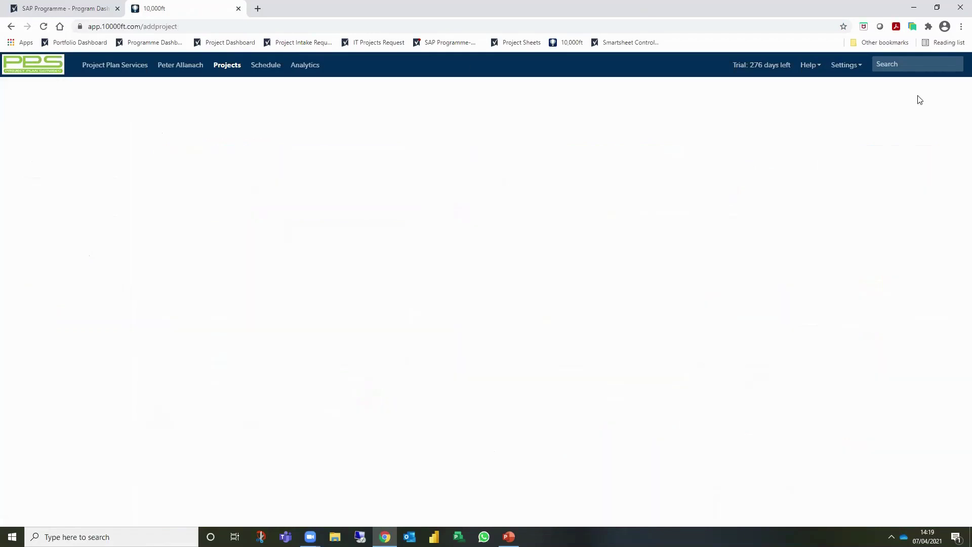
left_click(351, 258)
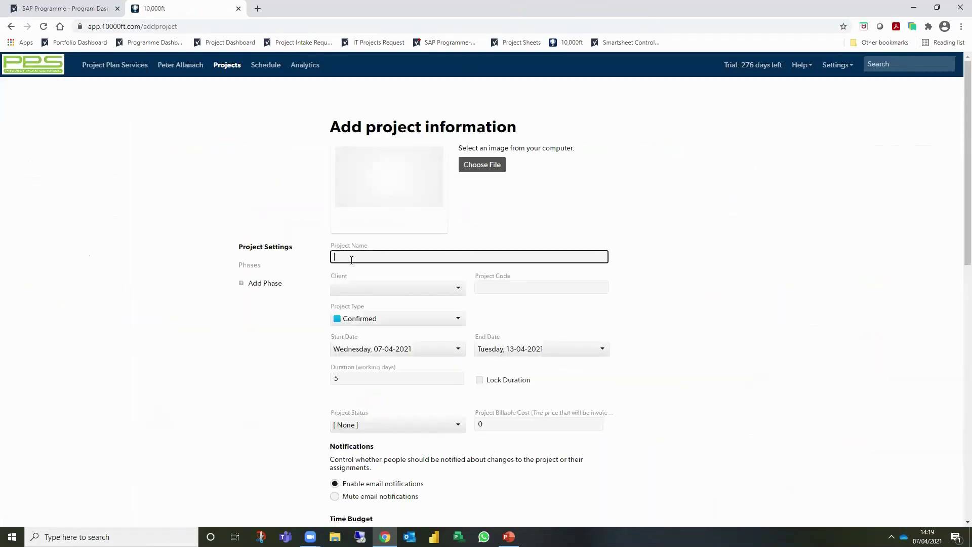
type("_10000ft Webinar DEmo")
scroll(286, 195, "down", 2)
scroll(297, 295, "down", 2)
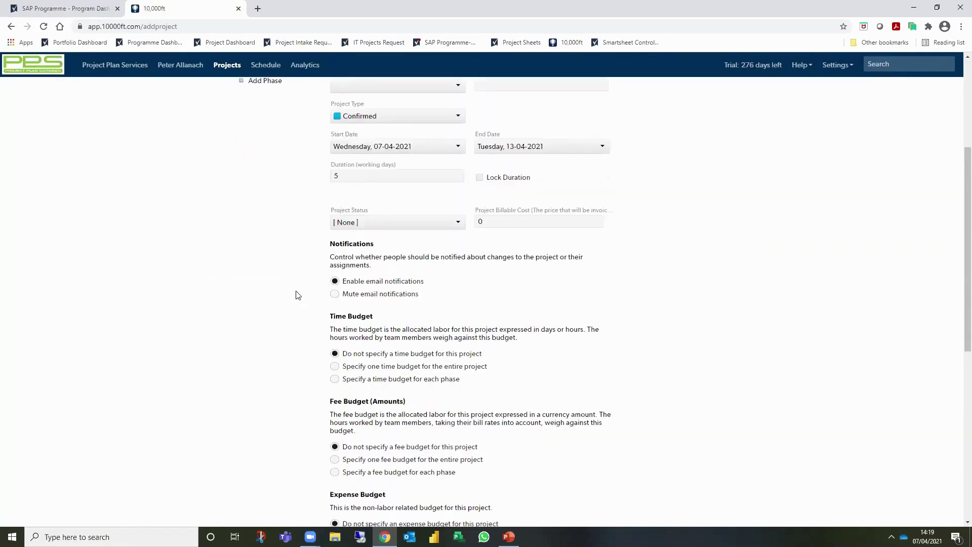
scroll(298, 296, "down", 8)
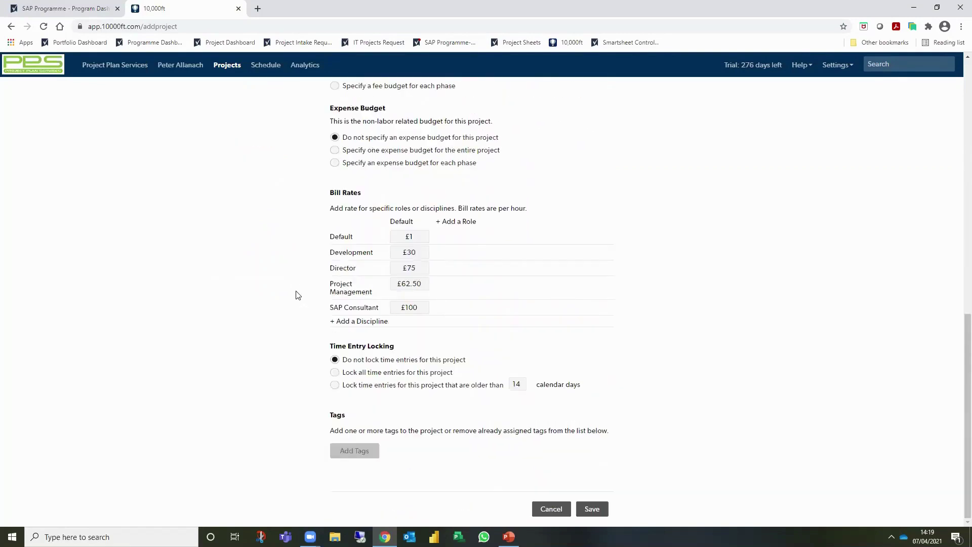
scroll(297, 295, "up", 8)
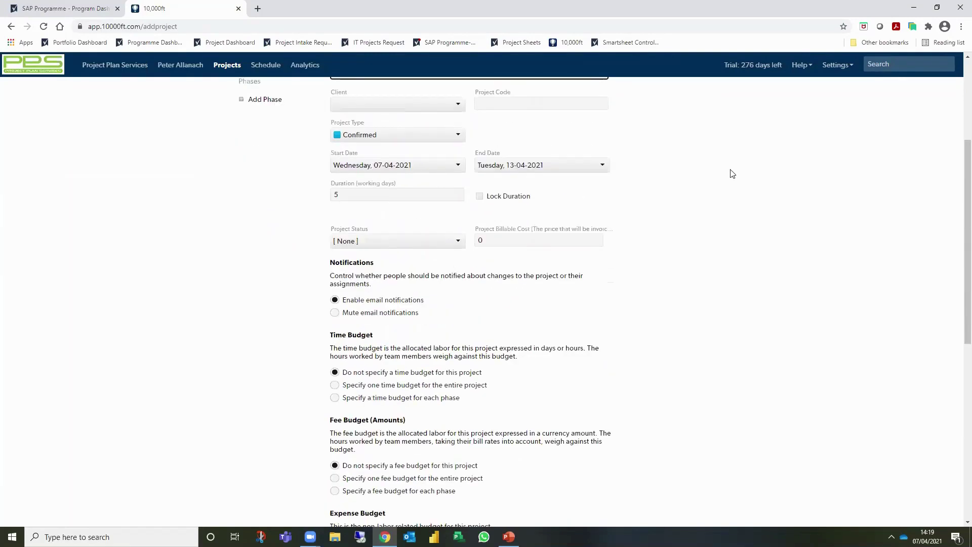
scroll(315, 275, "up", 2)
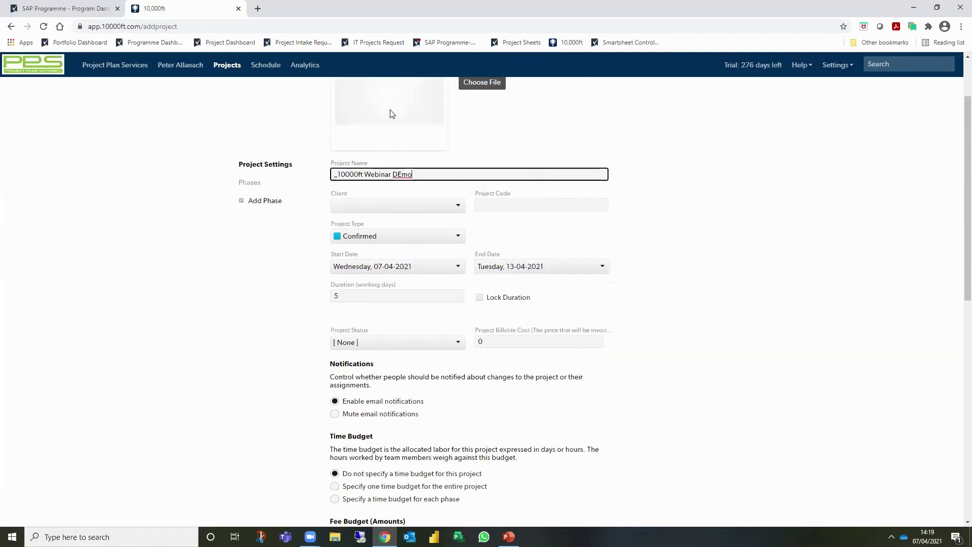
left_click(398, 175)
key("Delete")
type("e")
Assign the new project to the client Electricity North West
left_click(459, 206)
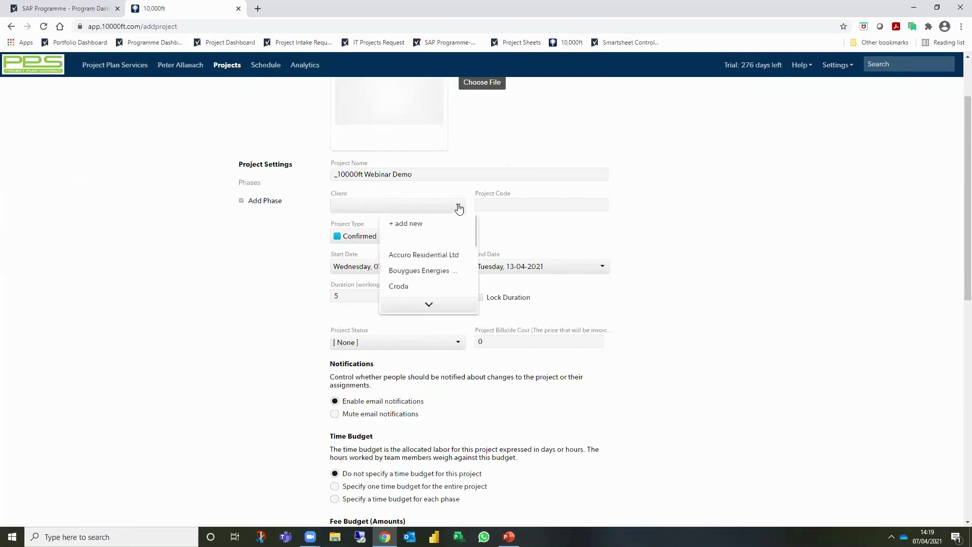
scroll(449, 254, "down", 2)
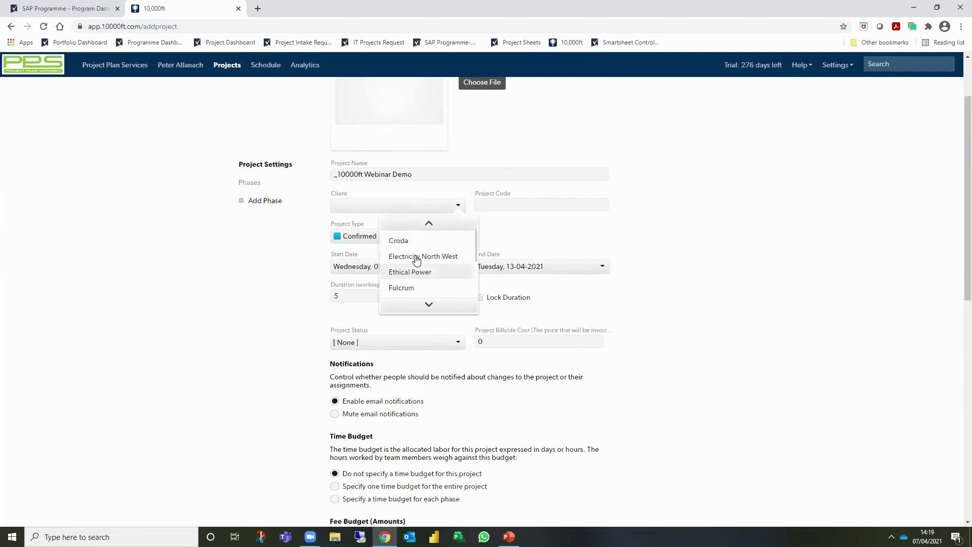
left_click(417, 257)
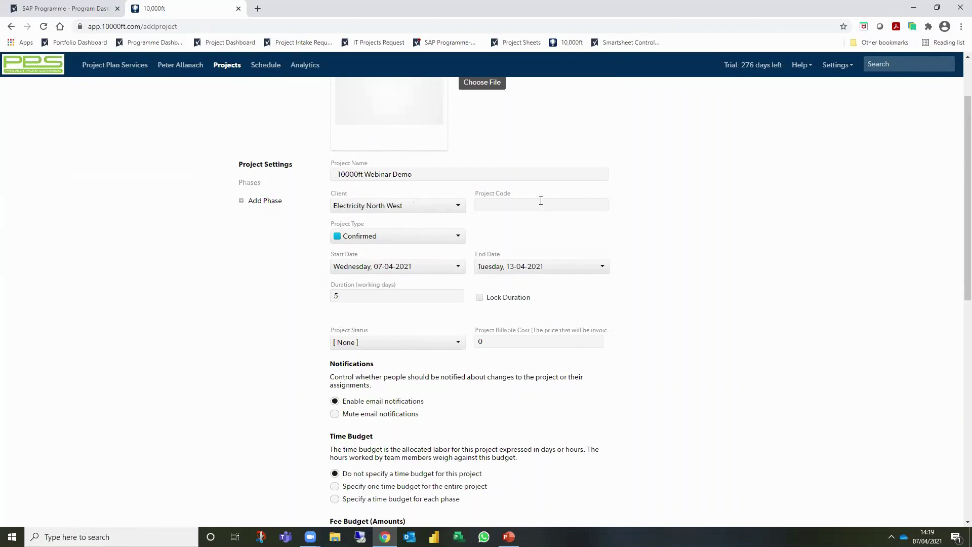
left_click(455, 238)
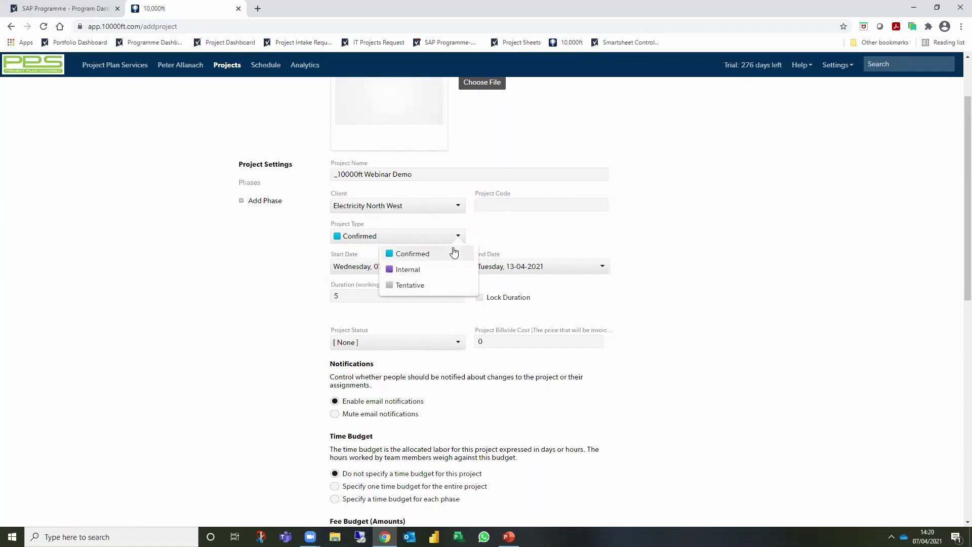
left_click(533, 223)
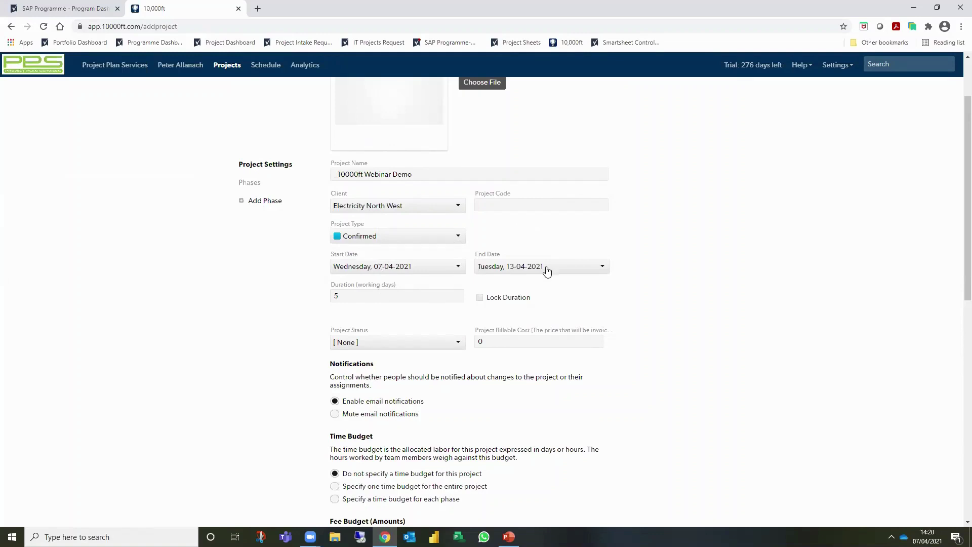
Set the project's end date to Wednesday, 30-06-2021
left_click(604, 268)
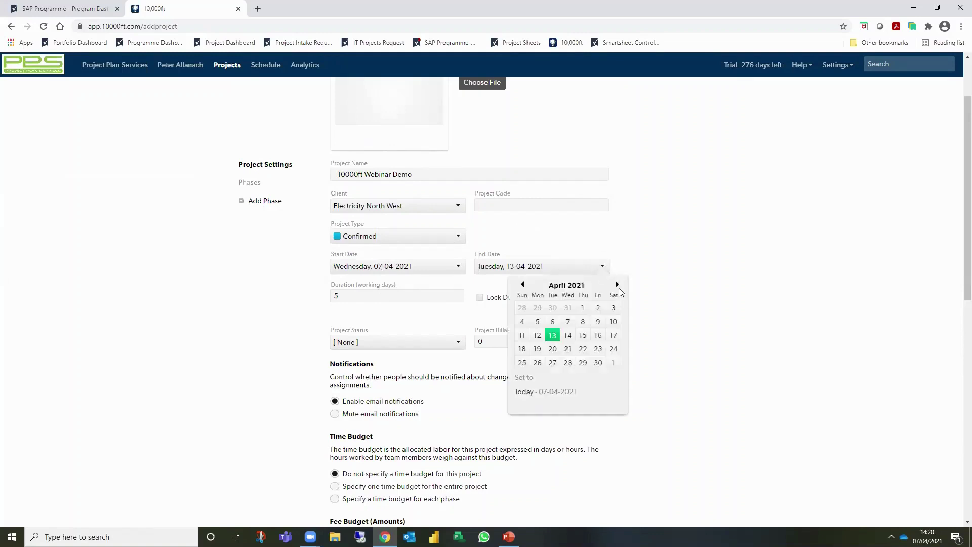
left_click(618, 285)
left_click(617, 285)
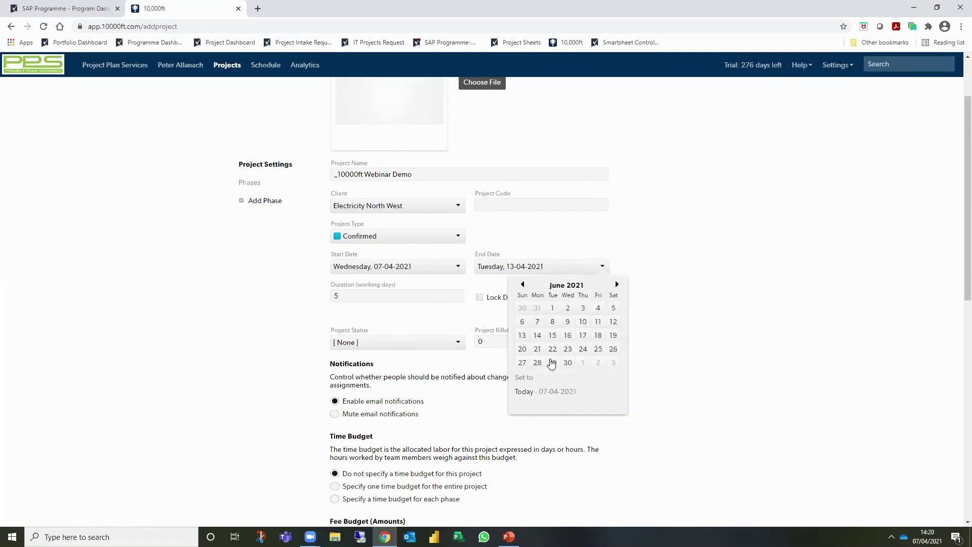
left_click(568, 364)
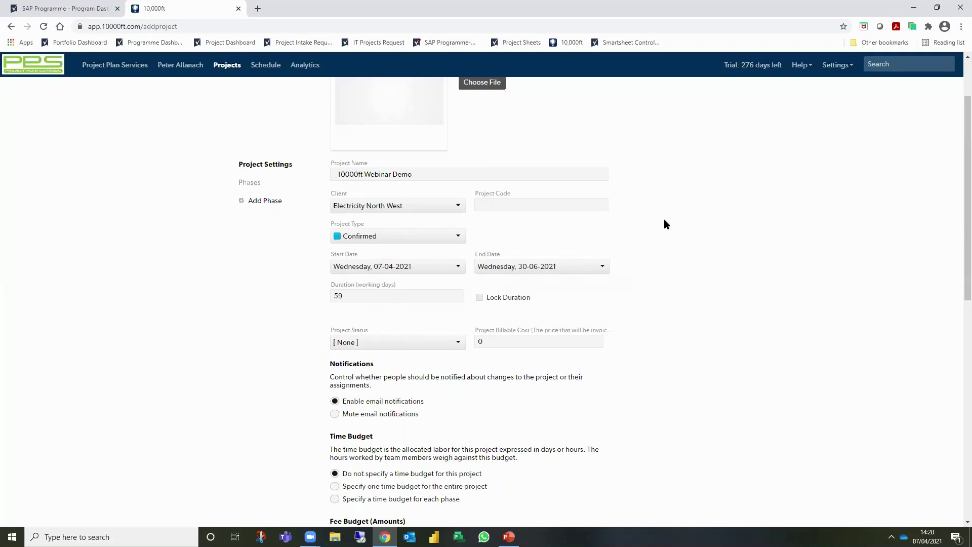
Set the project type to Tentative and the project status to Not Signed
left_click(436, 236)
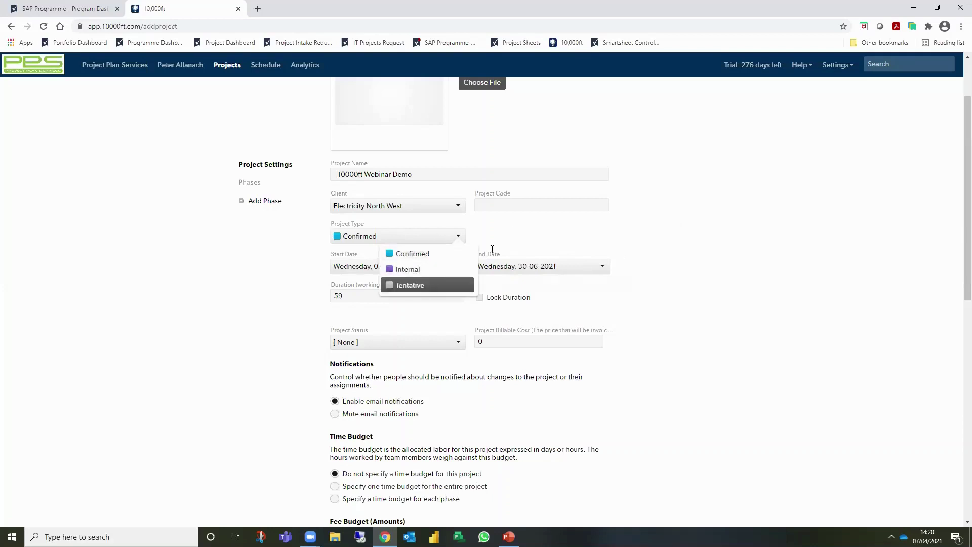
left_click(420, 285)
scroll(249, 290, "down", 1)
scroll(253, 278, "down", 1)
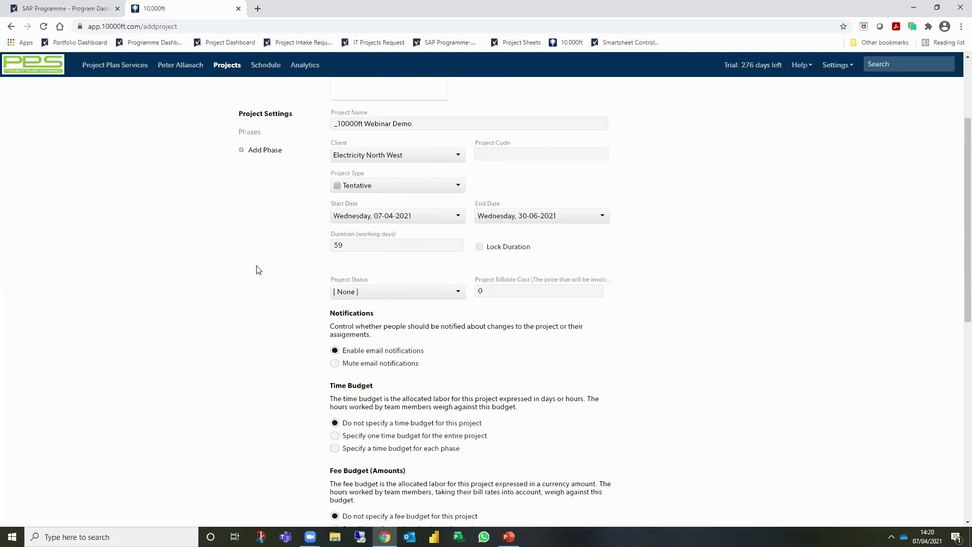
left_click(454, 295)
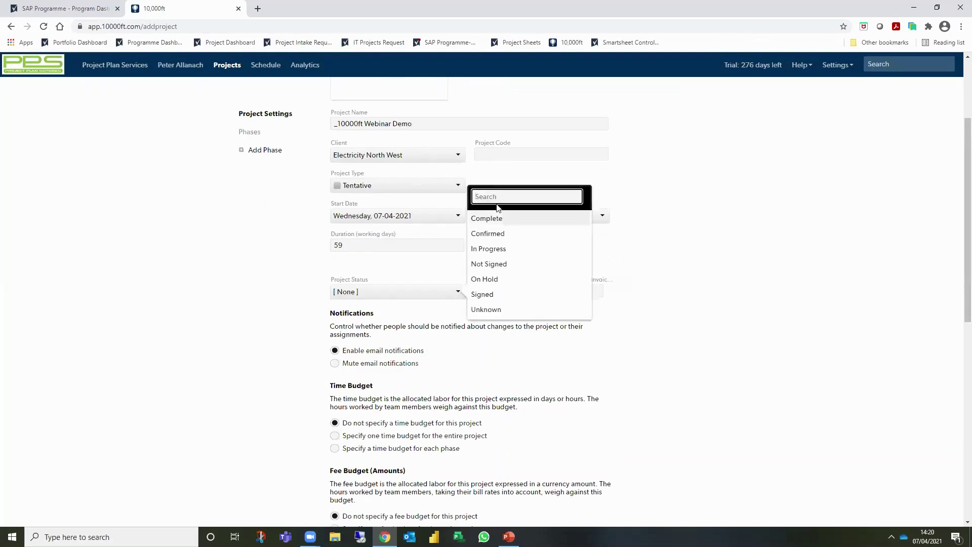
left_click(506, 265)
Review the new project's notification, time, fee and expense budget, bill rate, time entry locking and tag settings
scroll(291, 349, "down", 1)
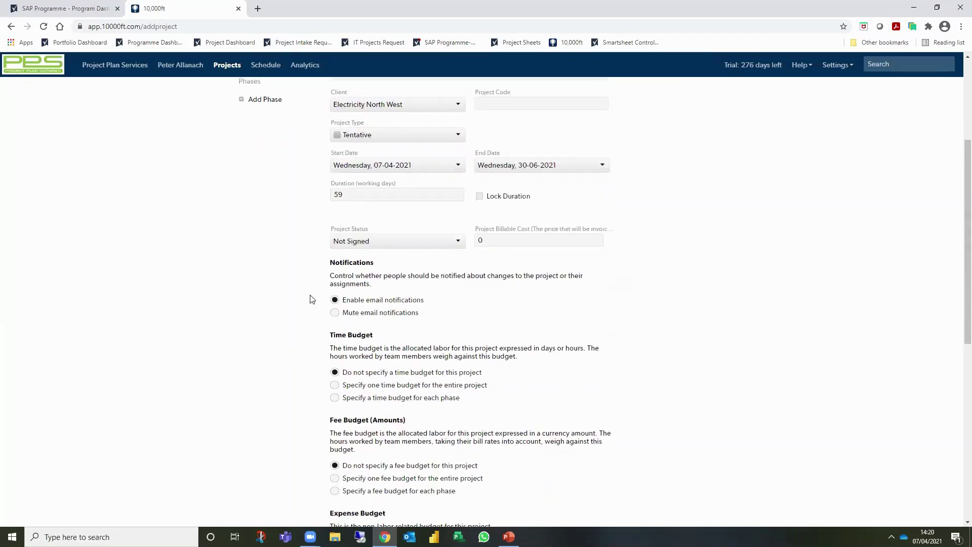
scroll(152, 258, "down", 2)
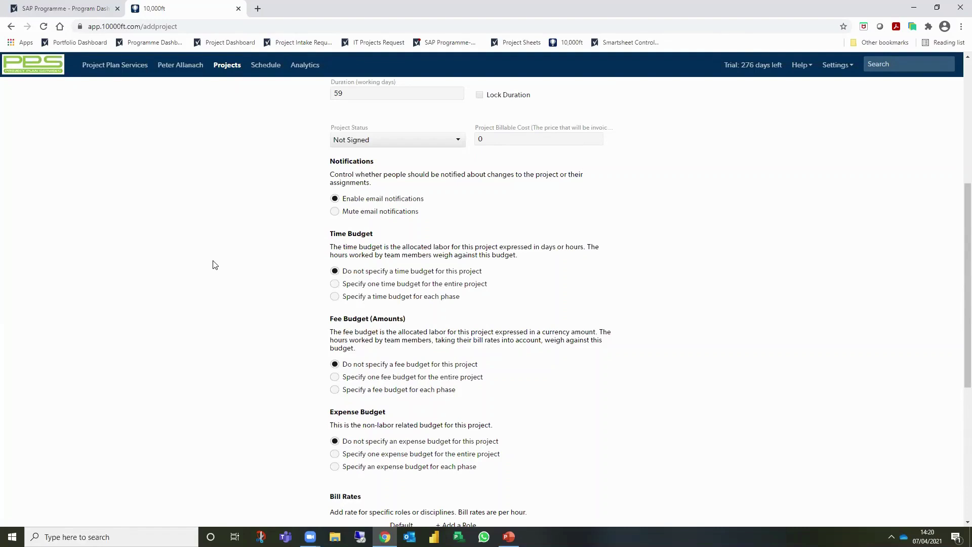
scroll(213, 265, "down", 1)
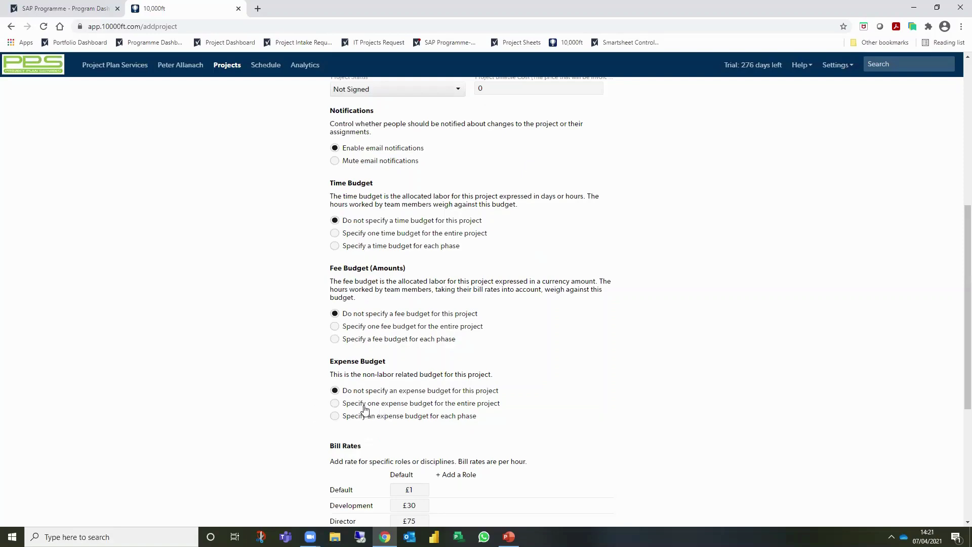
scroll(304, 415, "down", 2)
scroll(288, 418, "down", 2)
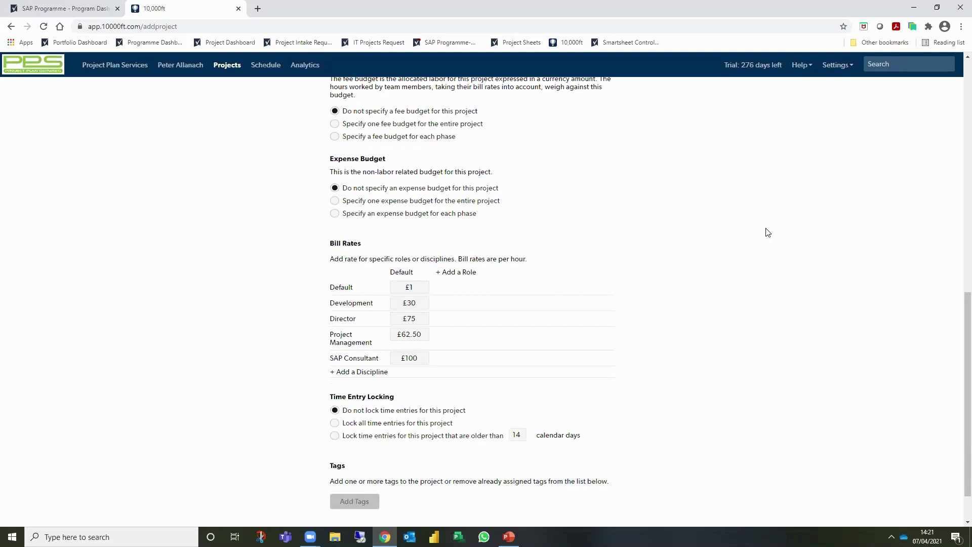
scroll(768, 233, "down", 1)
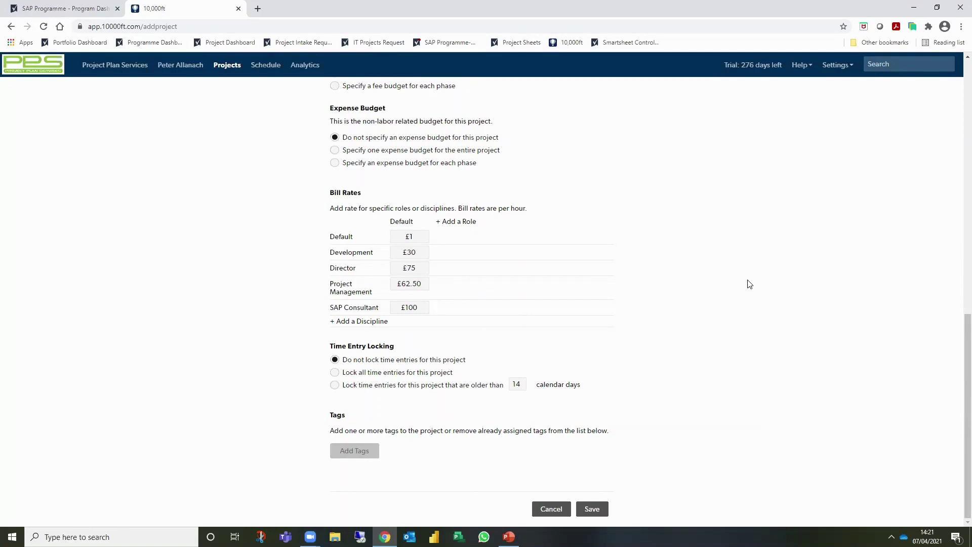
scroll(665, 343, "up", 5)
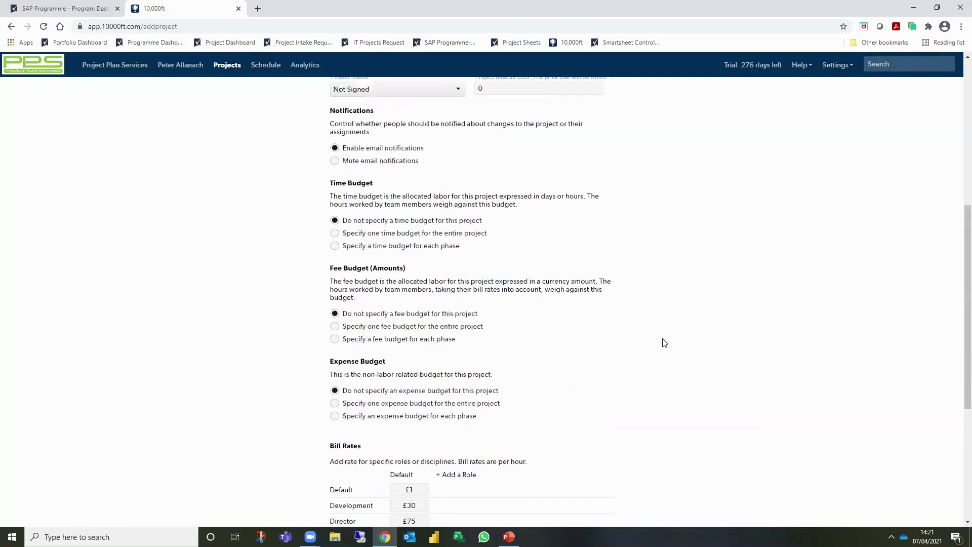
scroll(665, 343, "up", 6)
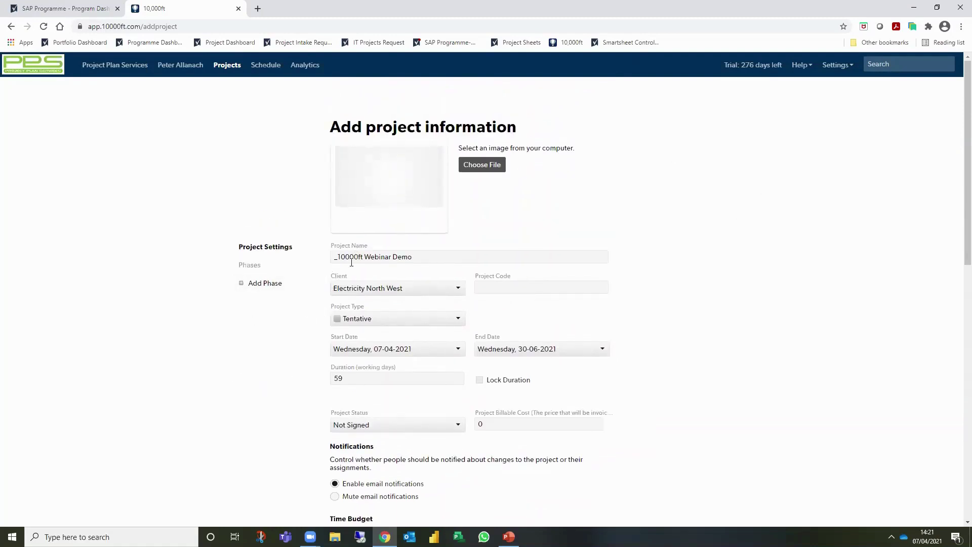
scroll(445, 387, "down", 5)
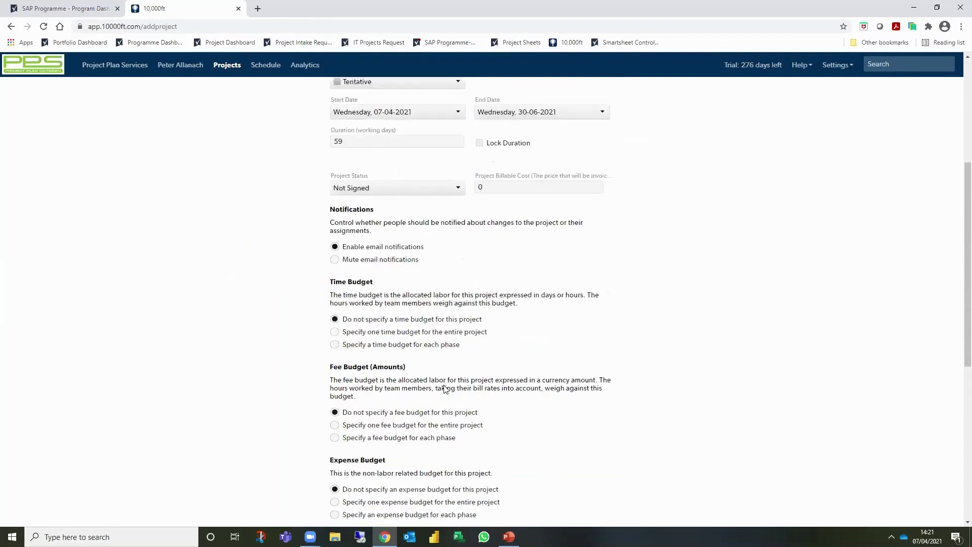
scroll(455, 388, "down", 7)
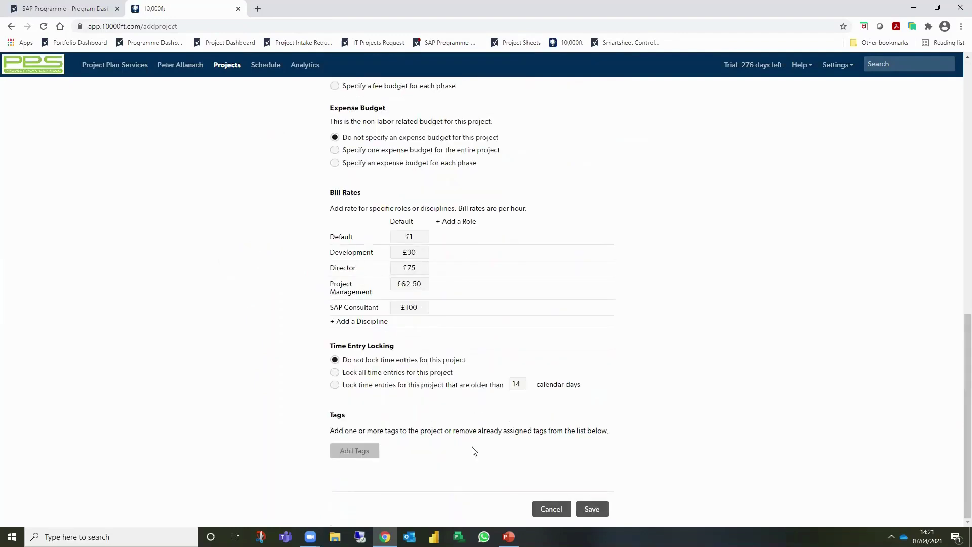
Save the new project and look over its brief, including the empty project description field
left_click(592, 509)
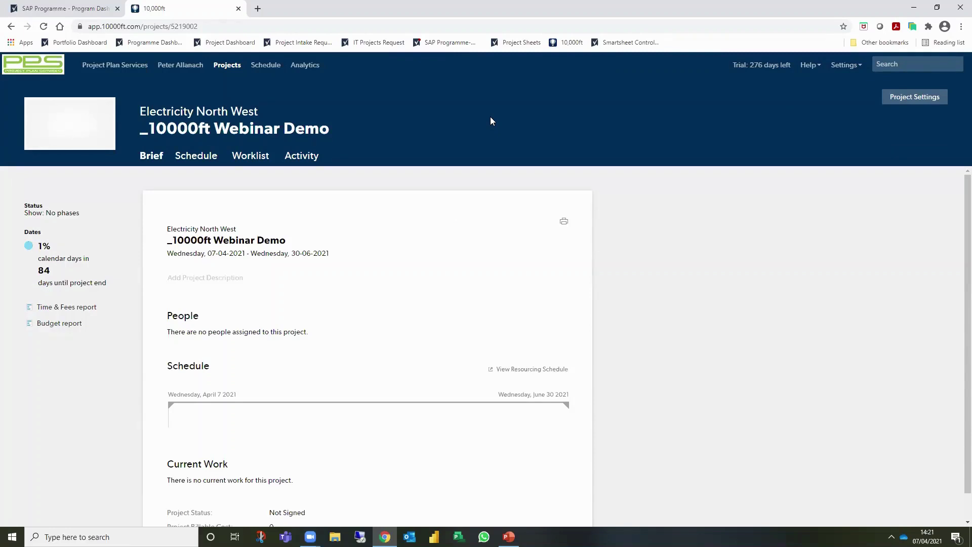
left_click(226, 276)
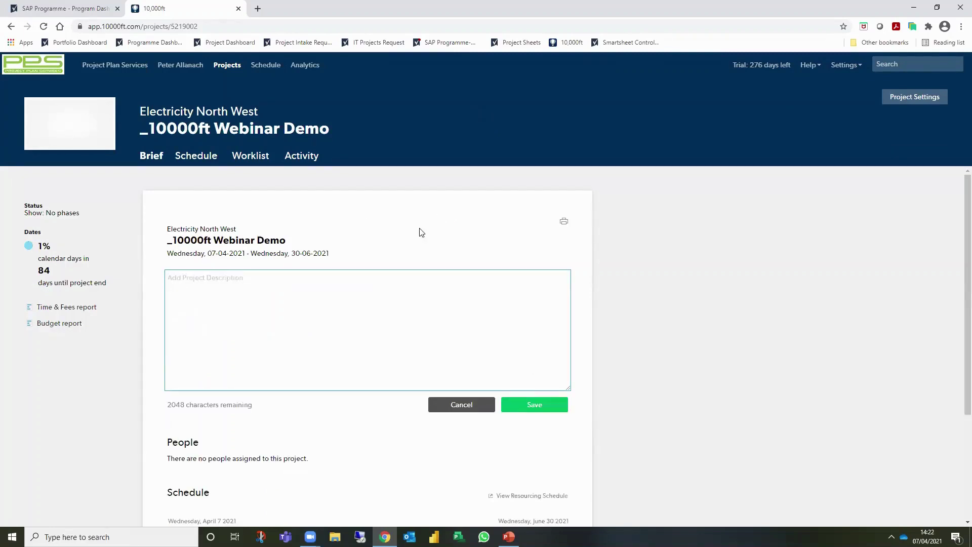
left_click(465, 407)
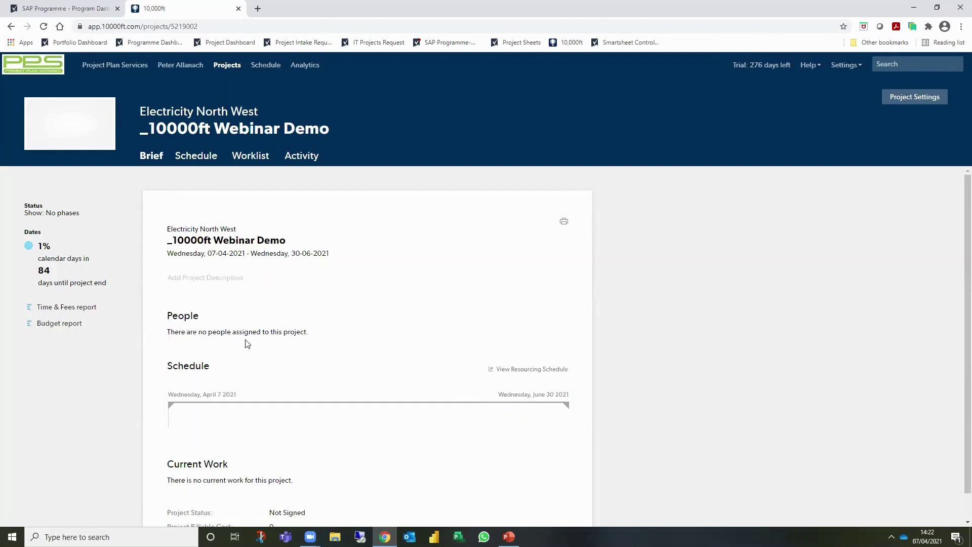
scroll(231, 365, "down", 1)
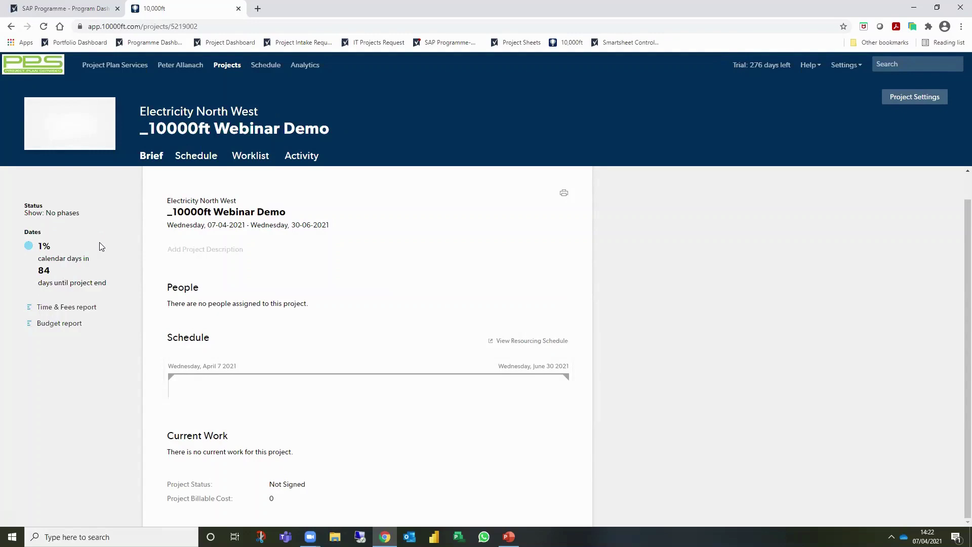
Add the Business Analyst placeholder as a team member on the entire _10000ft Webinar Demo project in its worklist
left_click(254, 158)
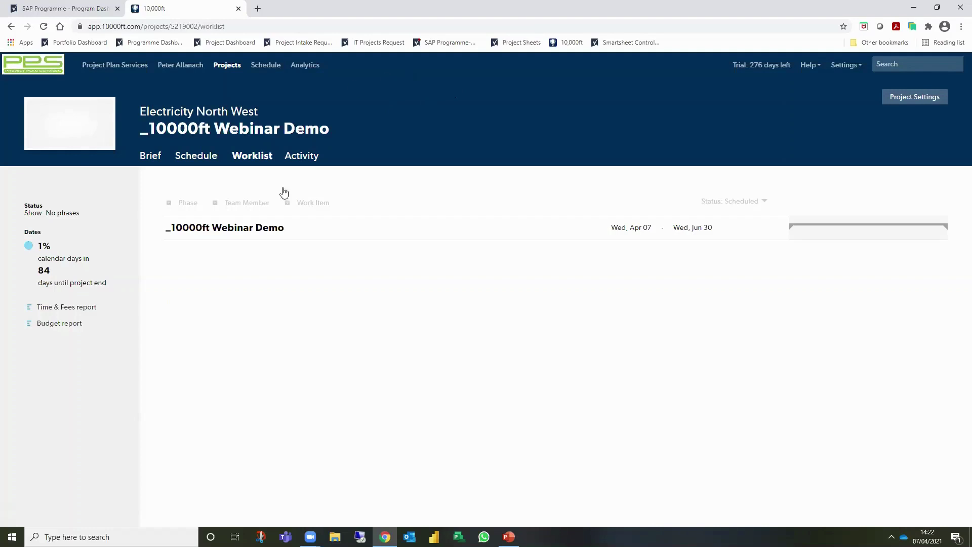
left_click(249, 203)
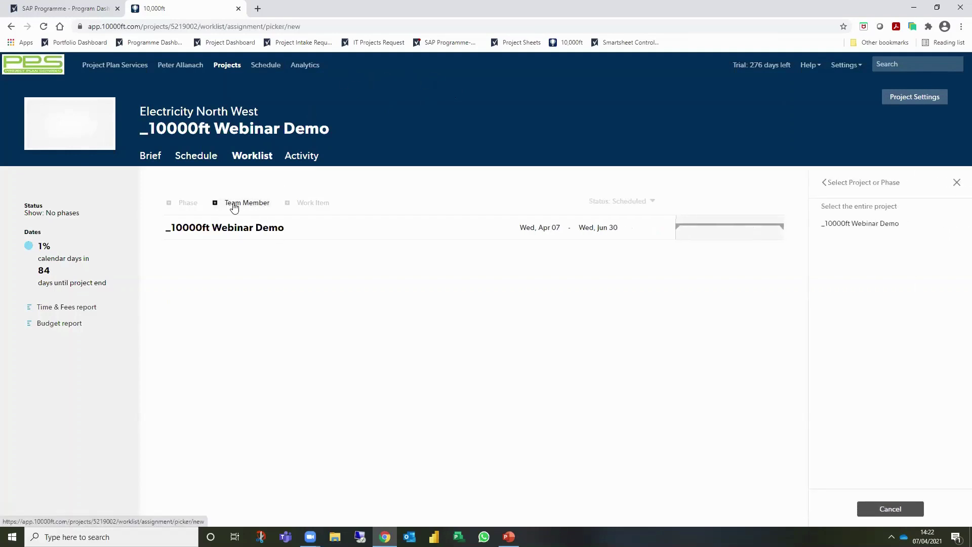
left_click(225, 227)
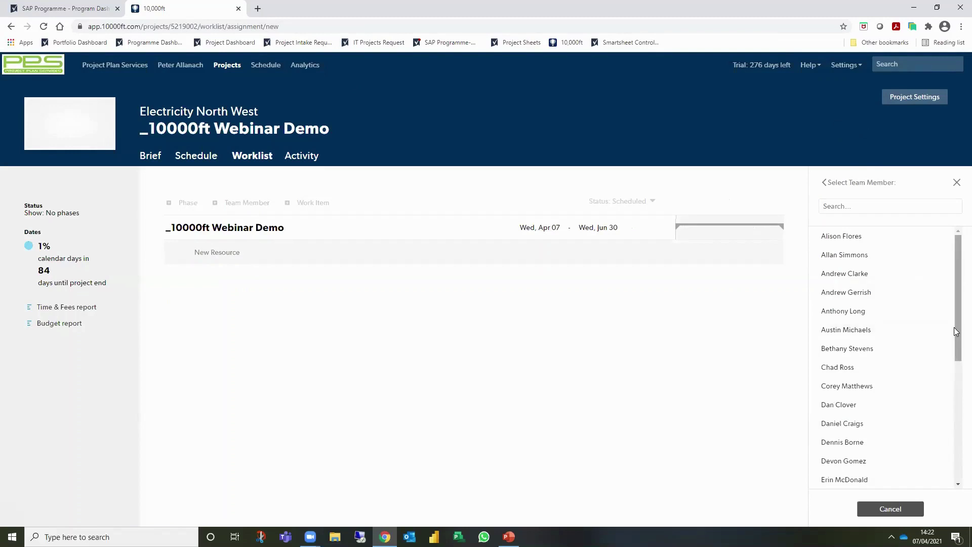
scroll(932, 413, "down", 4)
scroll(933, 413, "down", 6)
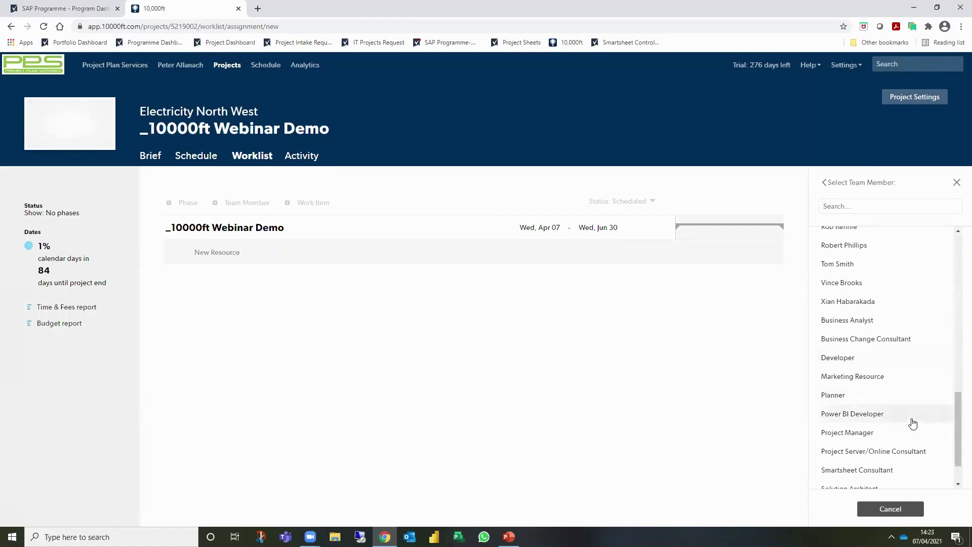
scroll(913, 424, "down", 1)
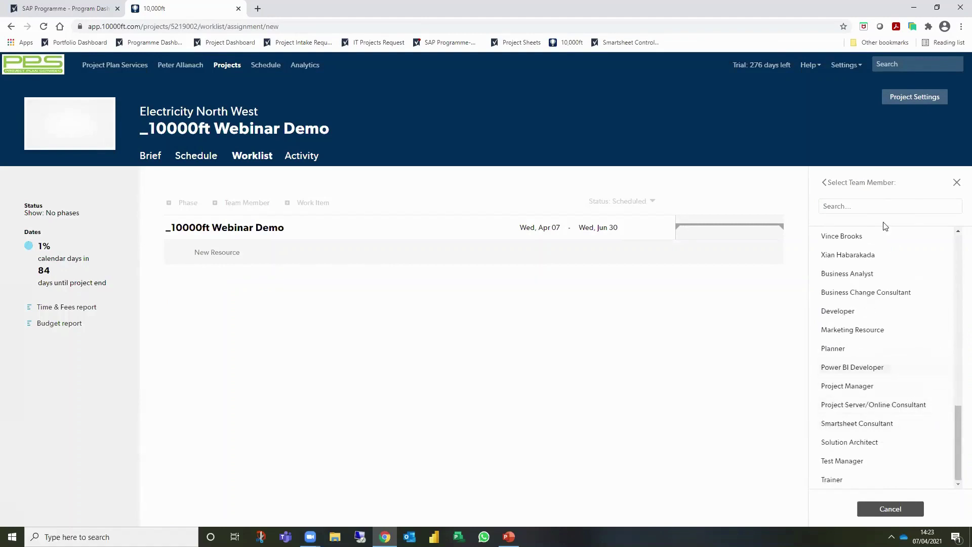
left_click(869, 203)
type("Bus")
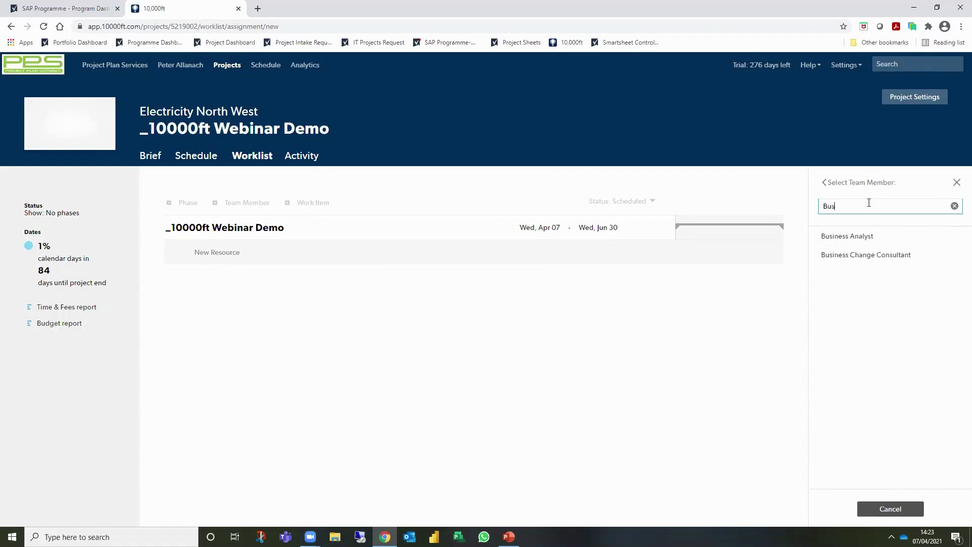
left_click(863, 238)
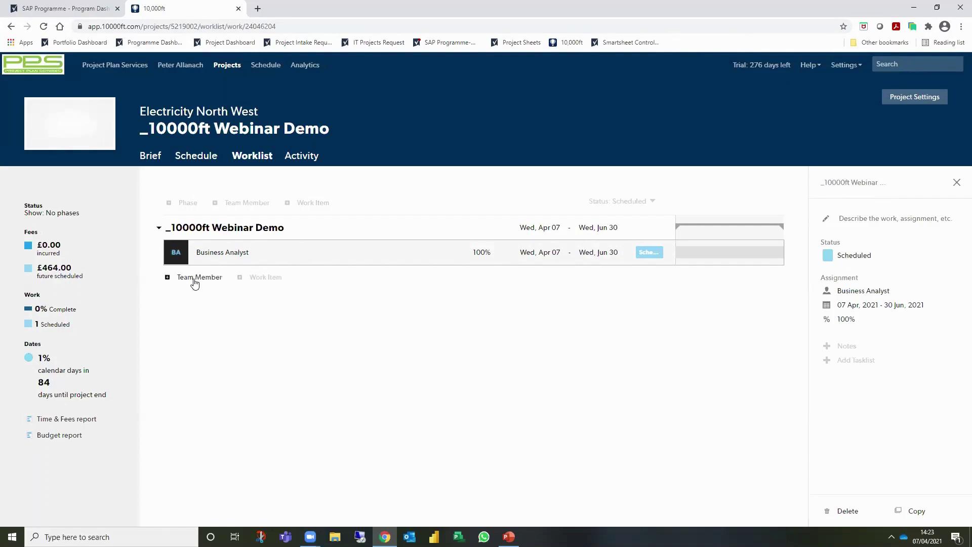
Add the Project Manager placeholder as another team member on the _10000ft Webinar Demo project
left_click(195, 280)
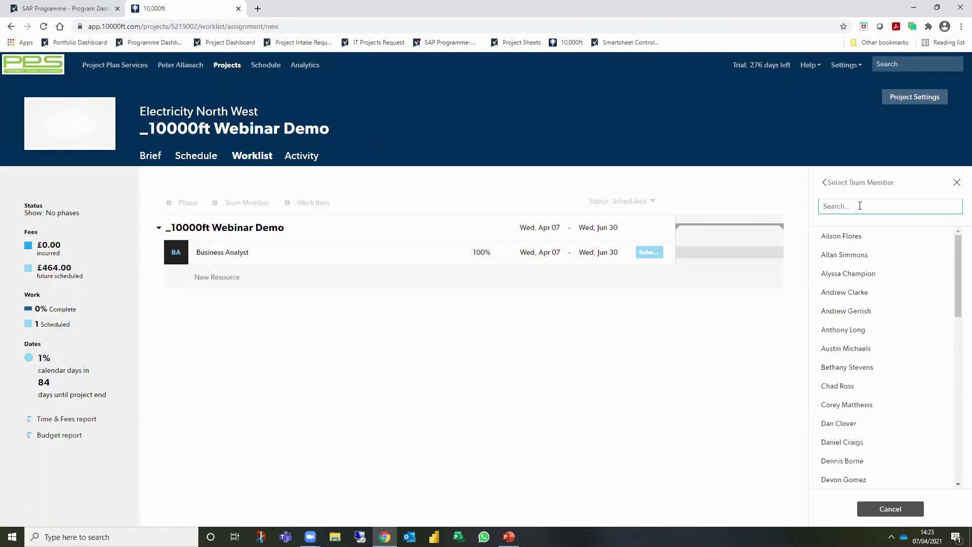
type("Project")
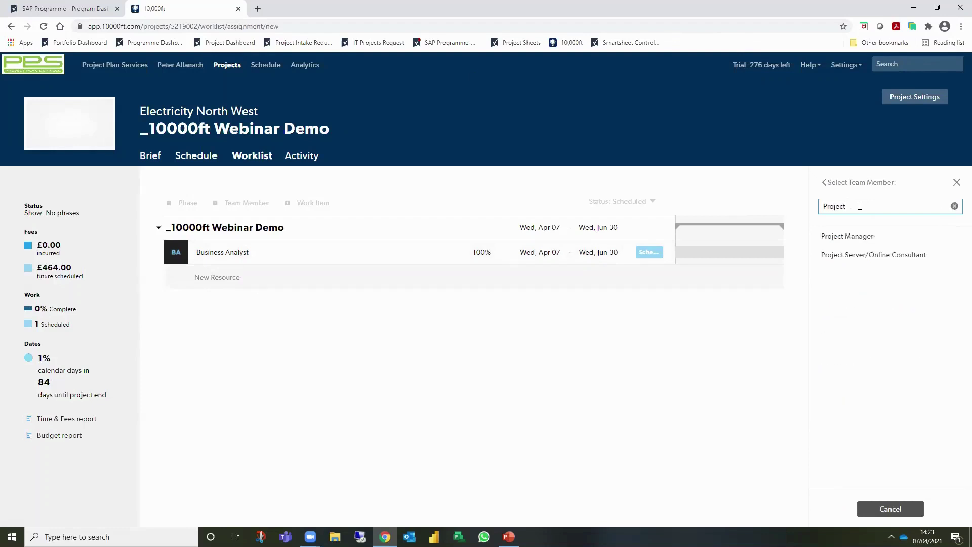
left_click(861, 238)
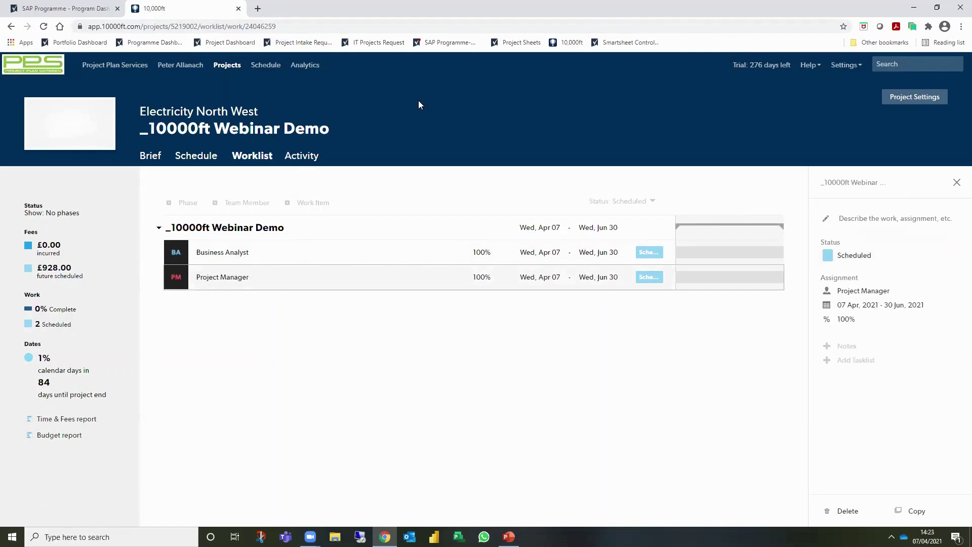
Add the Solution Architect placeholder as a team member on the entire _10000ft Webinar Demo project
left_click(219, 207)
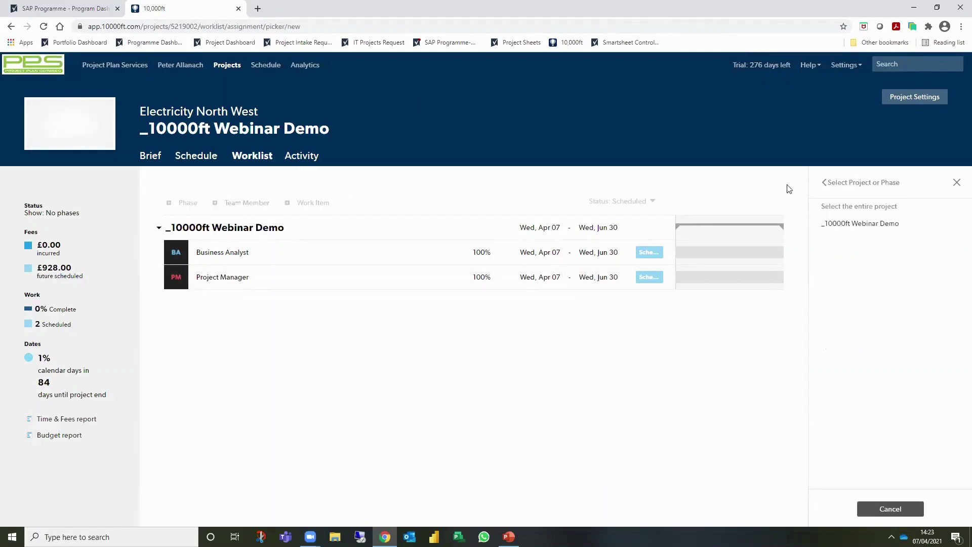
left_click(850, 223)
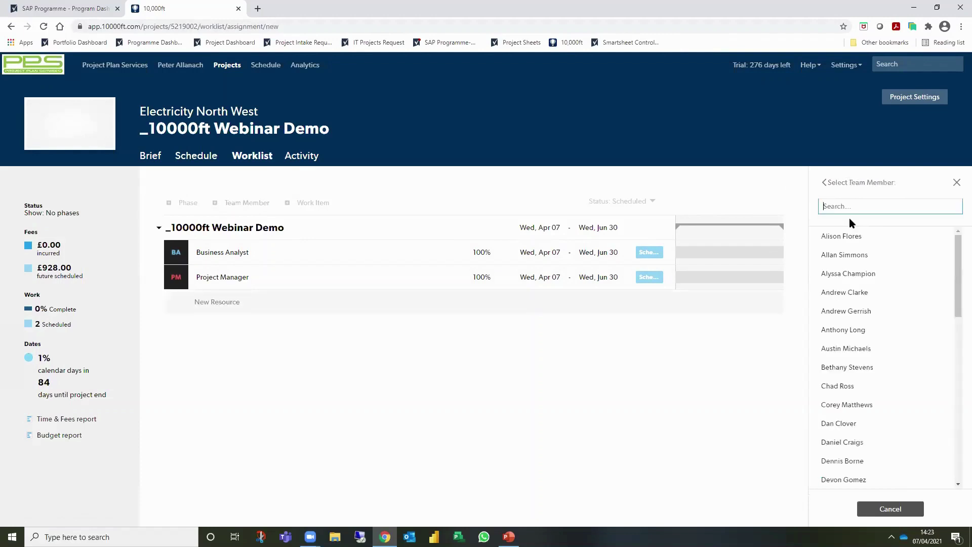
type("solu")
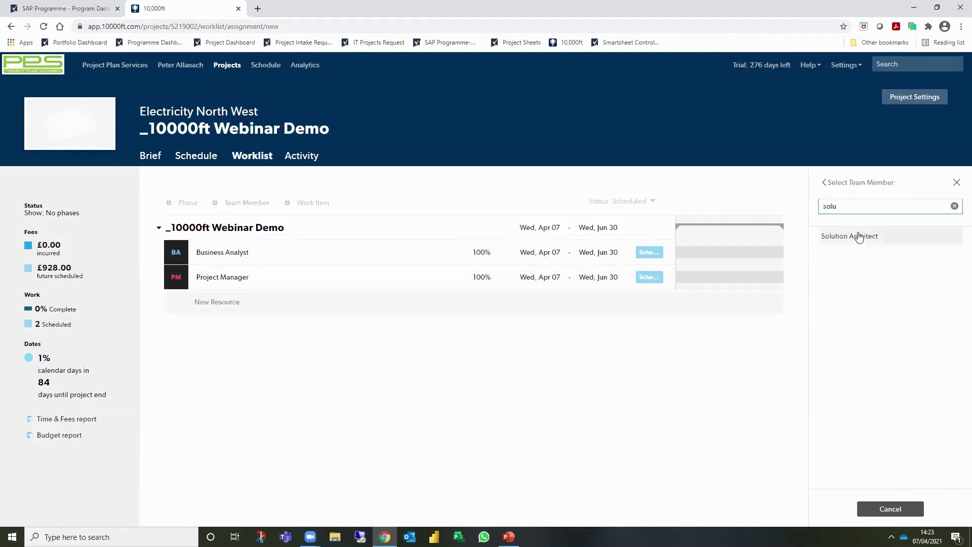
left_click(856, 235)
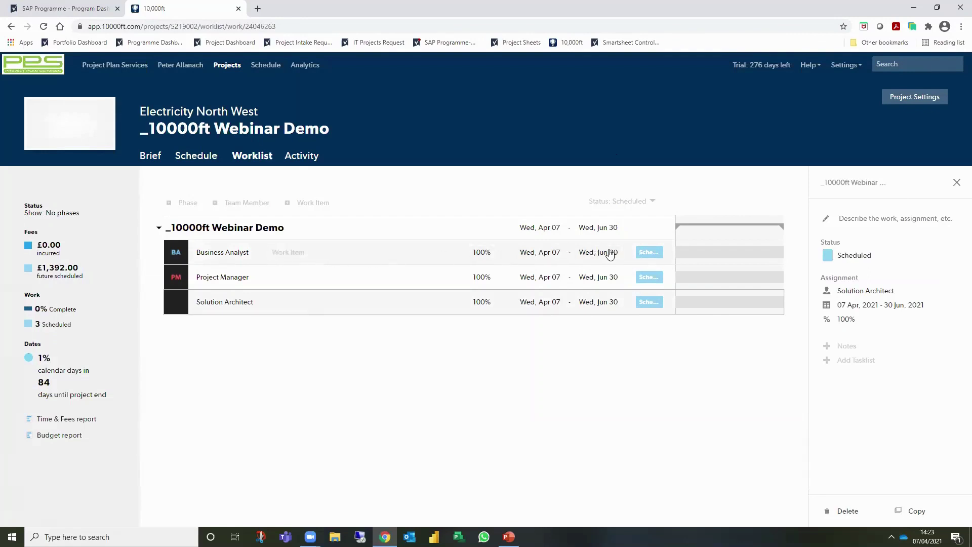
Review the Business Analyst's assignment details and date settings in the worklist
left_click(319, 255)
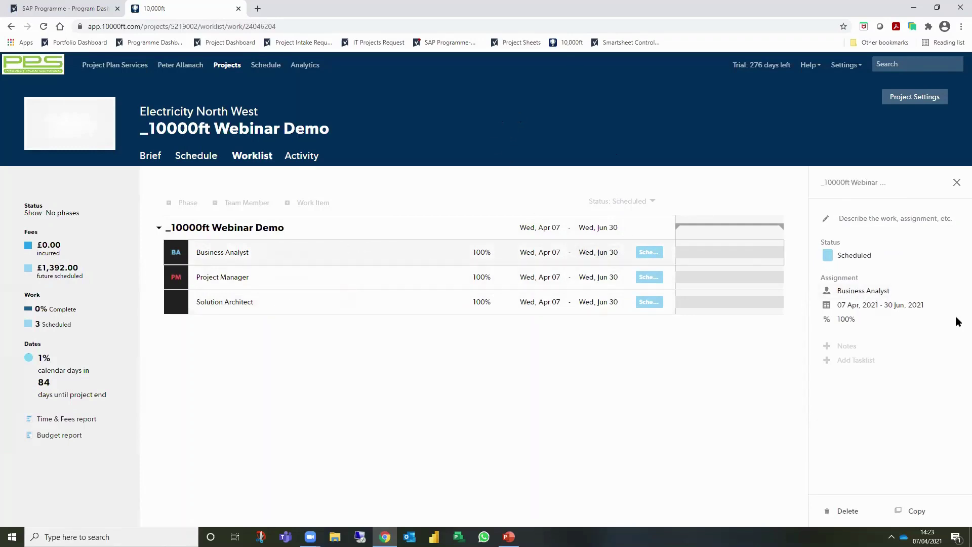
left_click(904, 309)
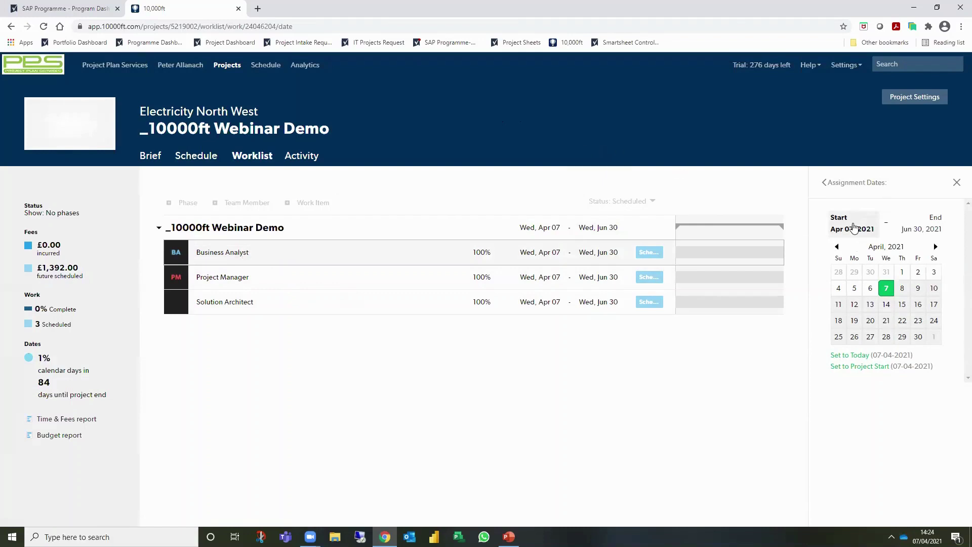
left_click(293, 251)
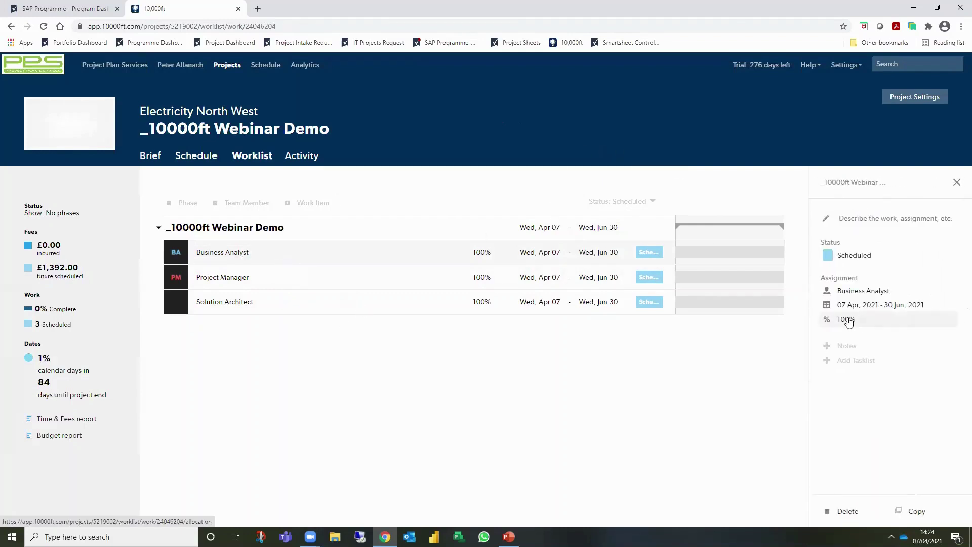
Set the Solution Architect assignment's start date to May 31, 2021
left_click(245, 302)
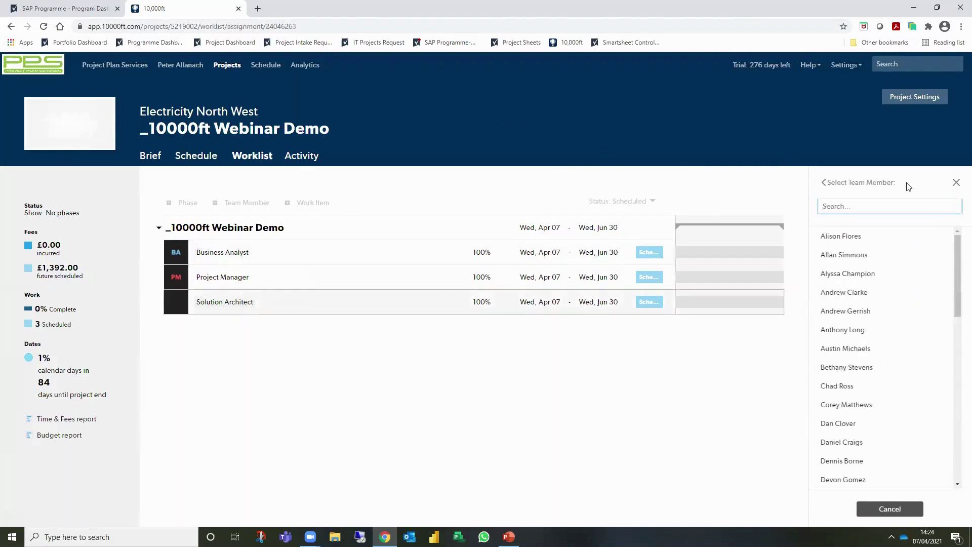
left_click(364, 310)
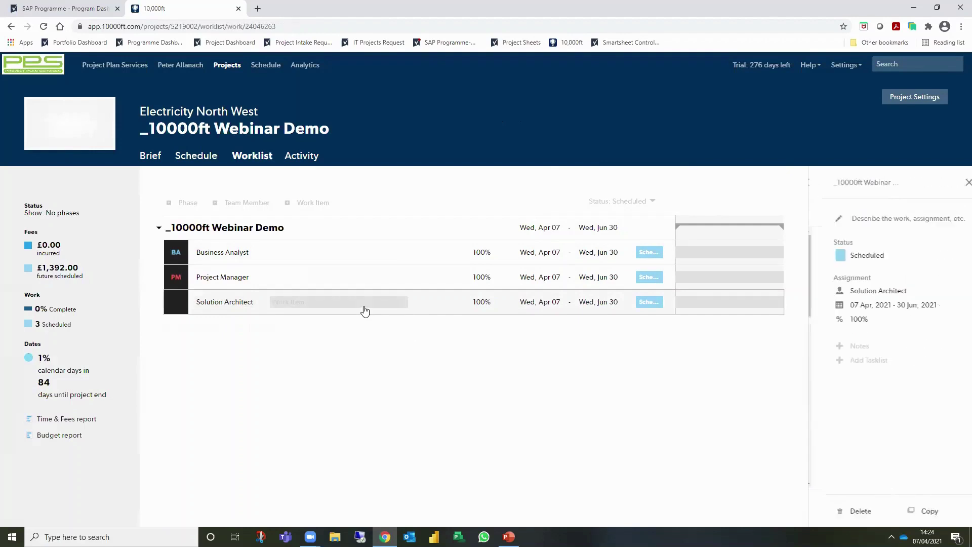
left_click(878, 307)
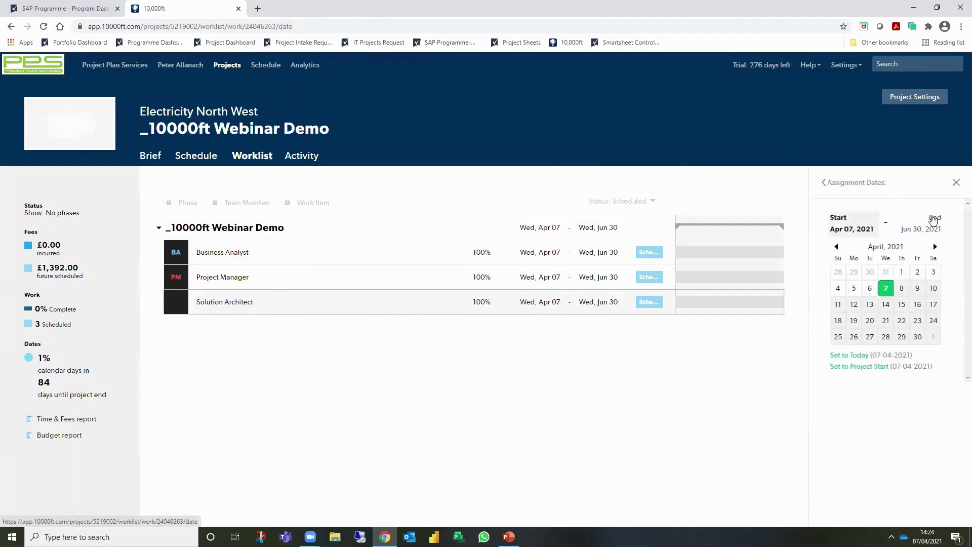
left_click(933, 247)
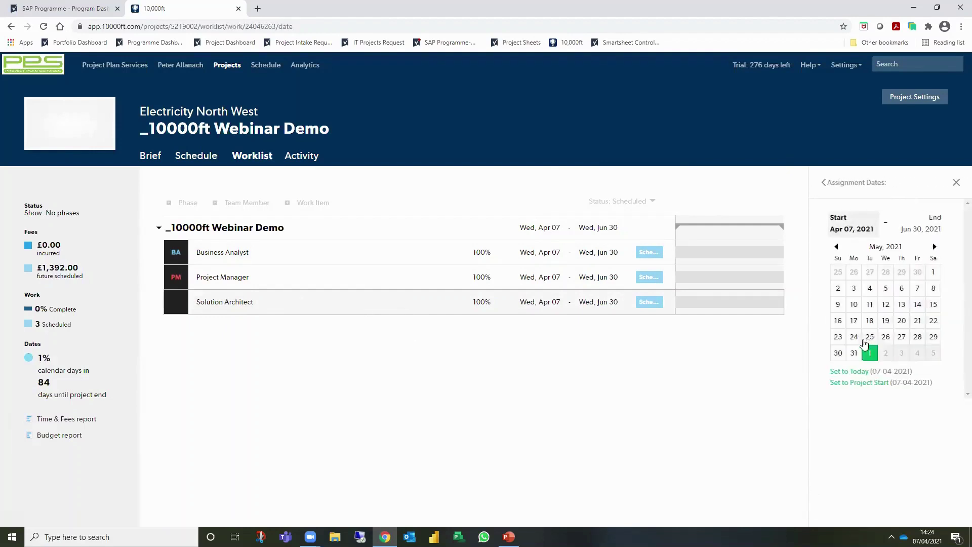
left_click(854, 353)
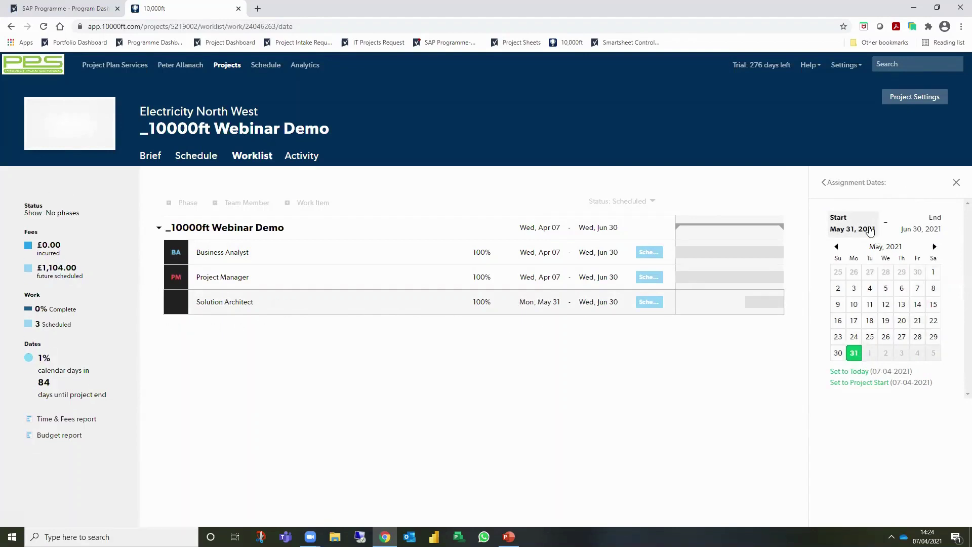
left_click(329, 302)
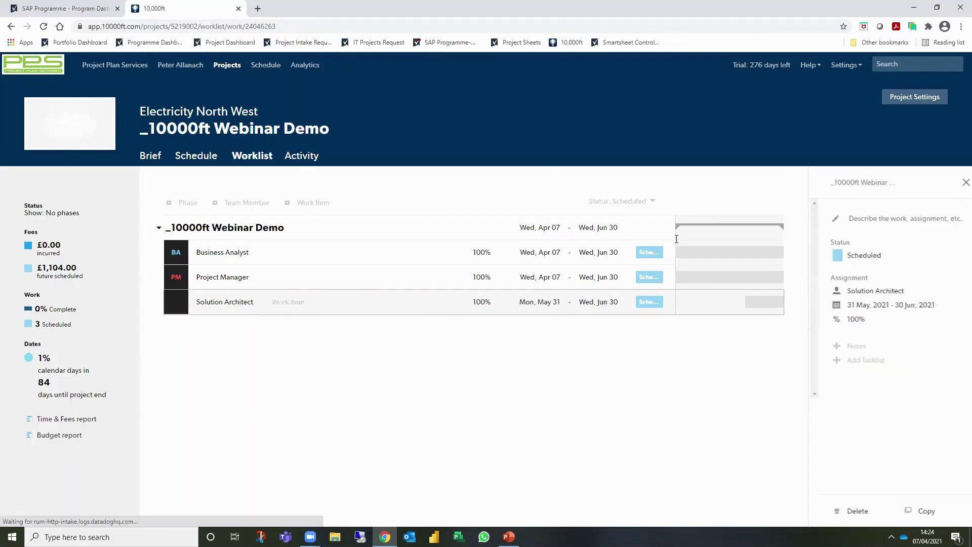
Set the Solution Architect's allocation to 40 percent and save the change
left_click(850, 324)
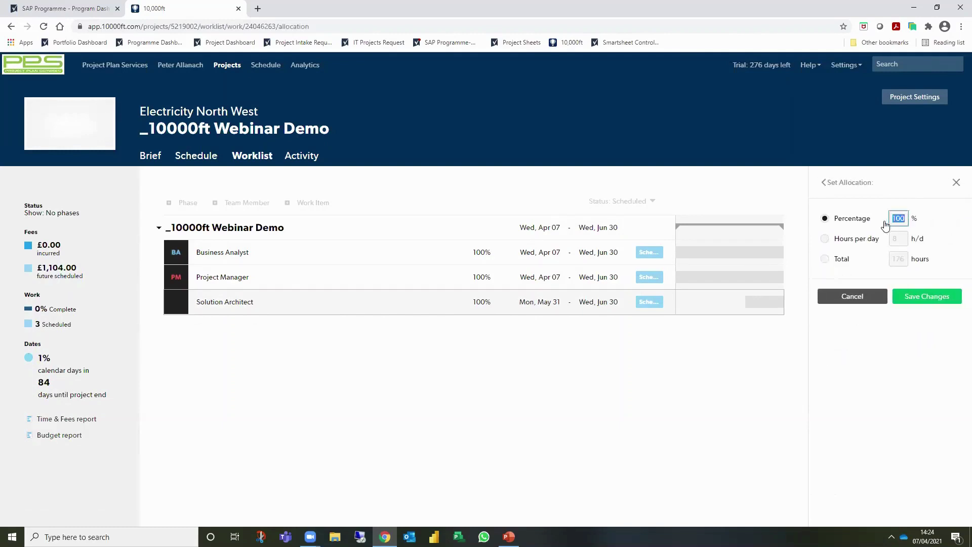
type("40")
left_click(933, 298)
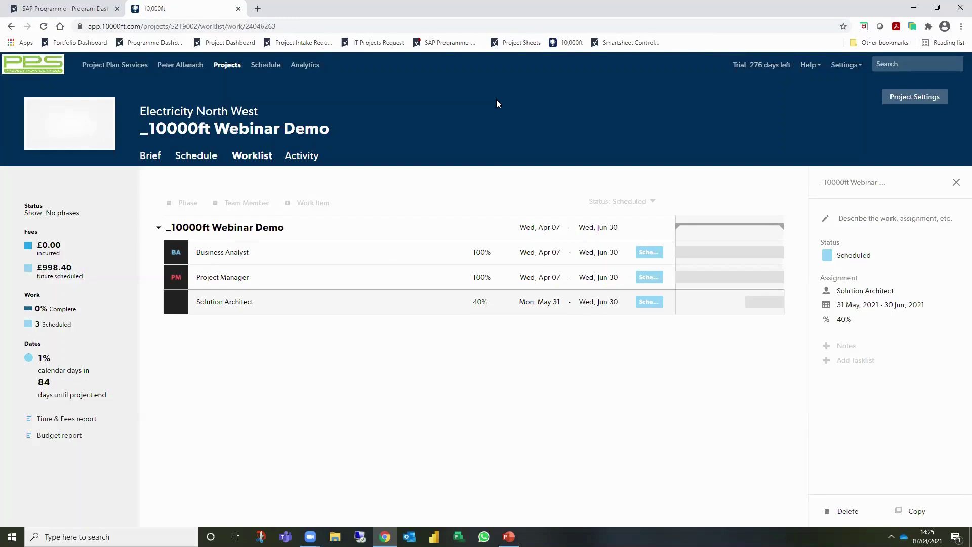
Show the schedule by people with assignment details and examine the placeholder roles' assignments to _10000ft Webinar Demo
left_click(266, 66)
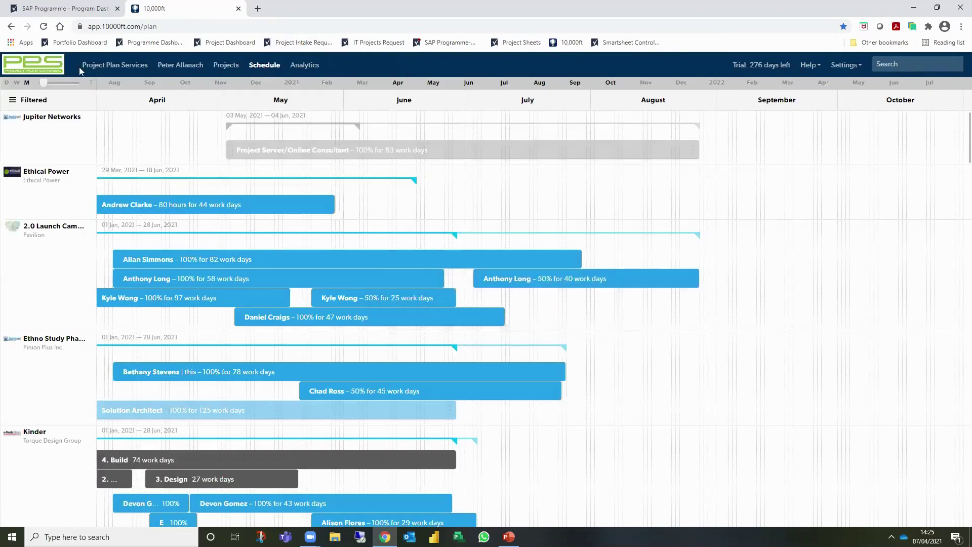
left_click(32, 104)
left_click(44, 88)
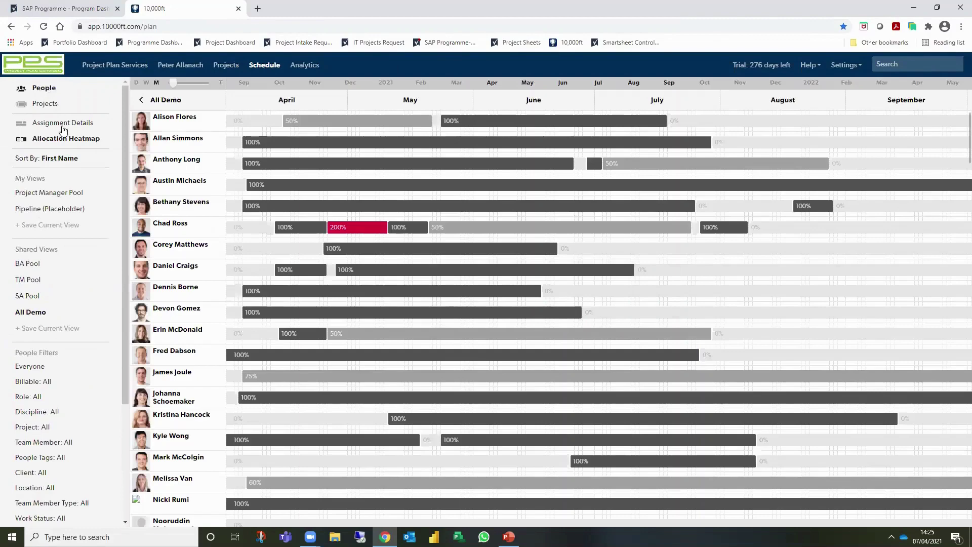
left_click(63, 125)
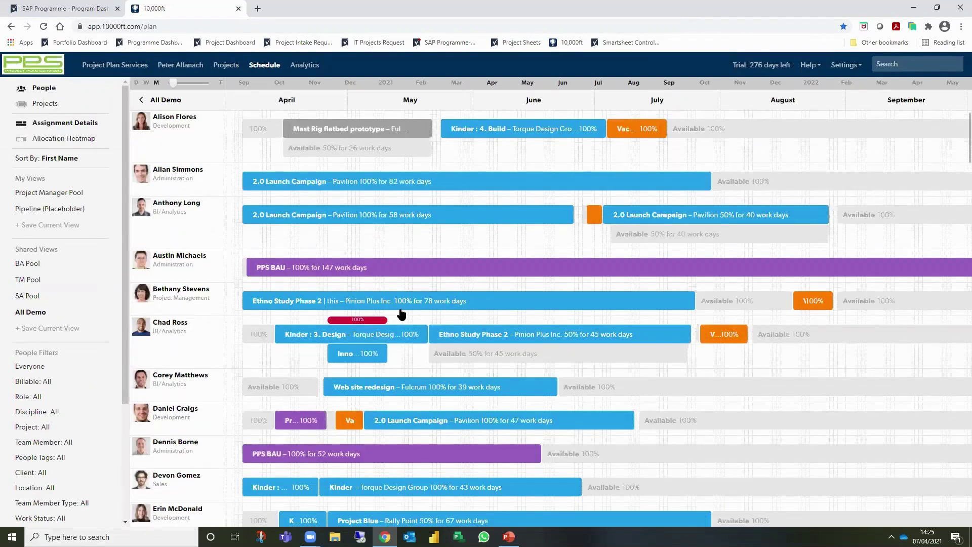
scroll(401, 312, "down", 8)
scroll(402, 312, "down", 10)
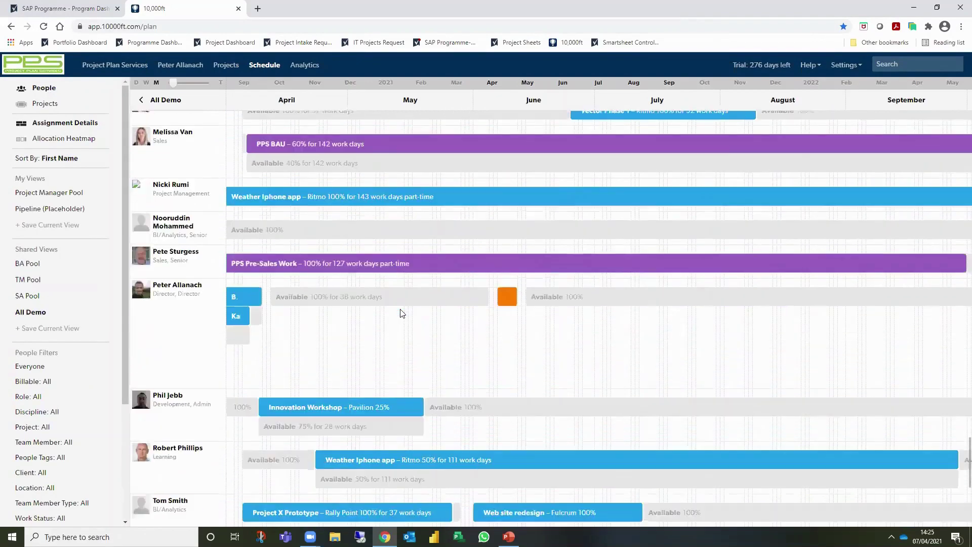
scroll(402, 312, "down", 2)
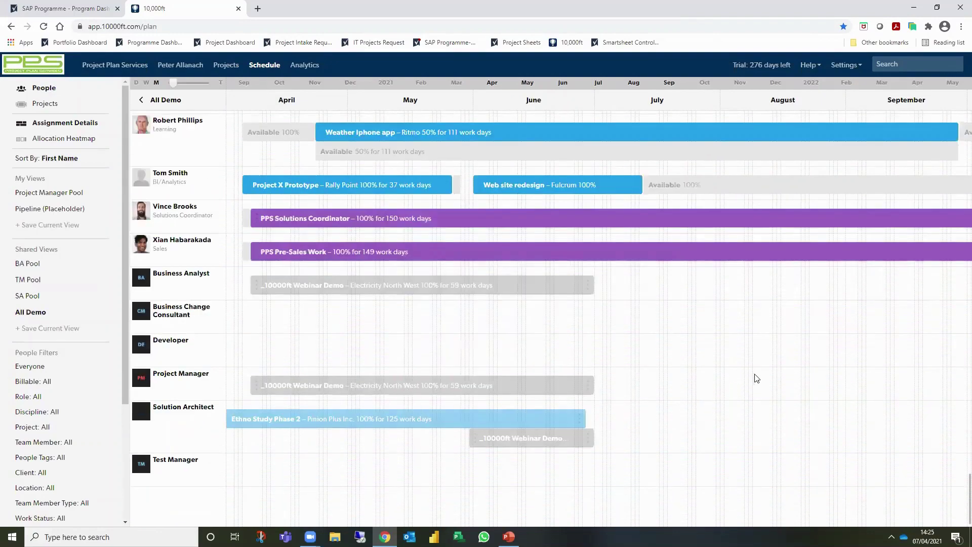
mouse_move(358, 287)
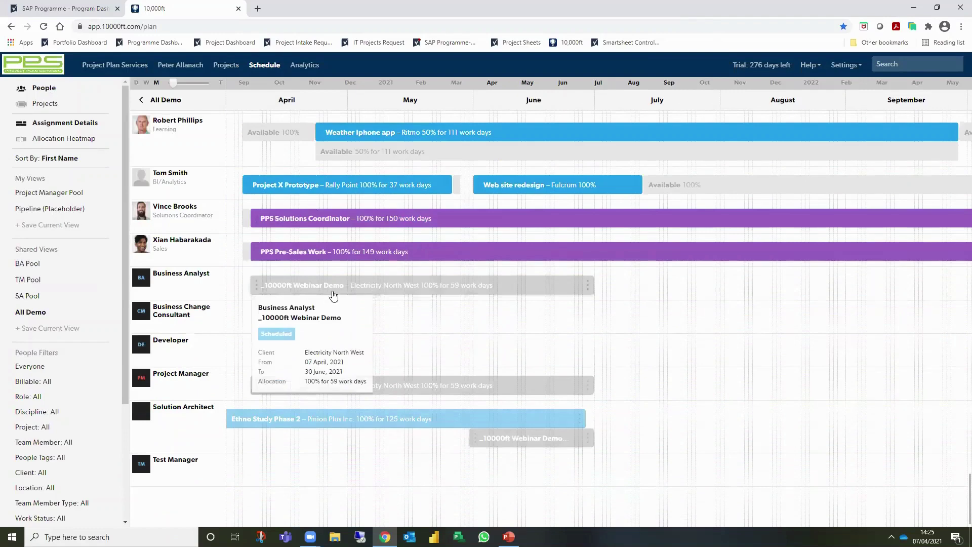
Open the reassignment choices for the Business Analyst's _10000ft Webinar Demo assignment and browse the list of people
mouse_move(498, 390)
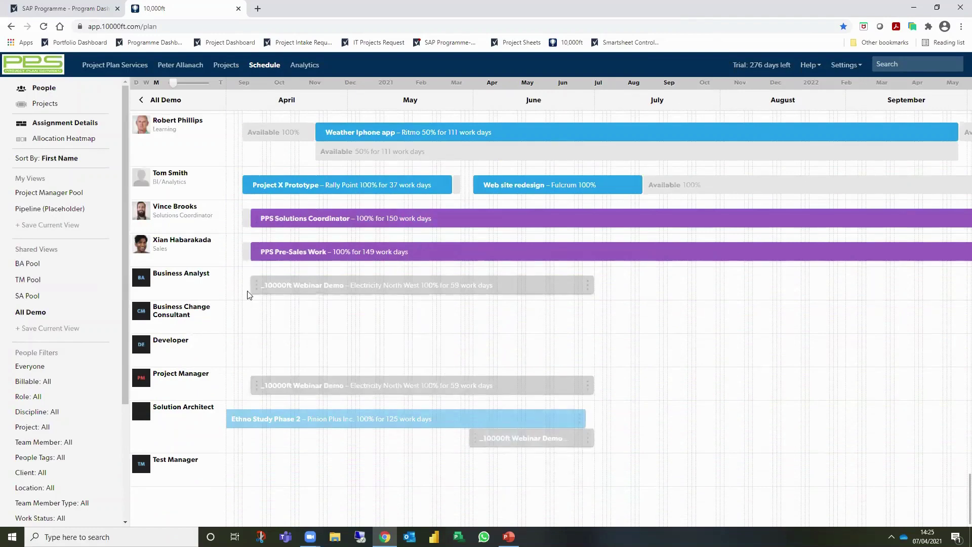
mouse_move(257, 290)
mouse_move(431, 289)
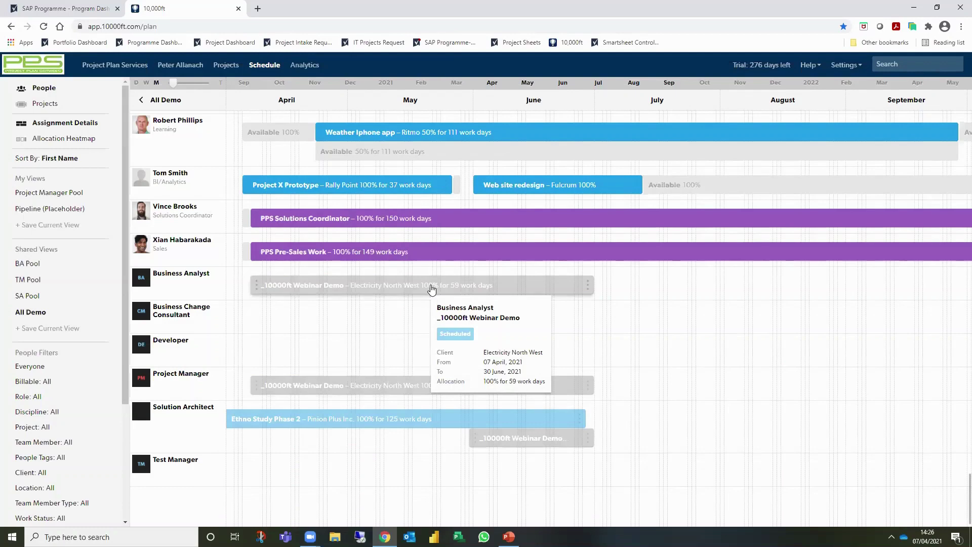
left_click(392, 287)
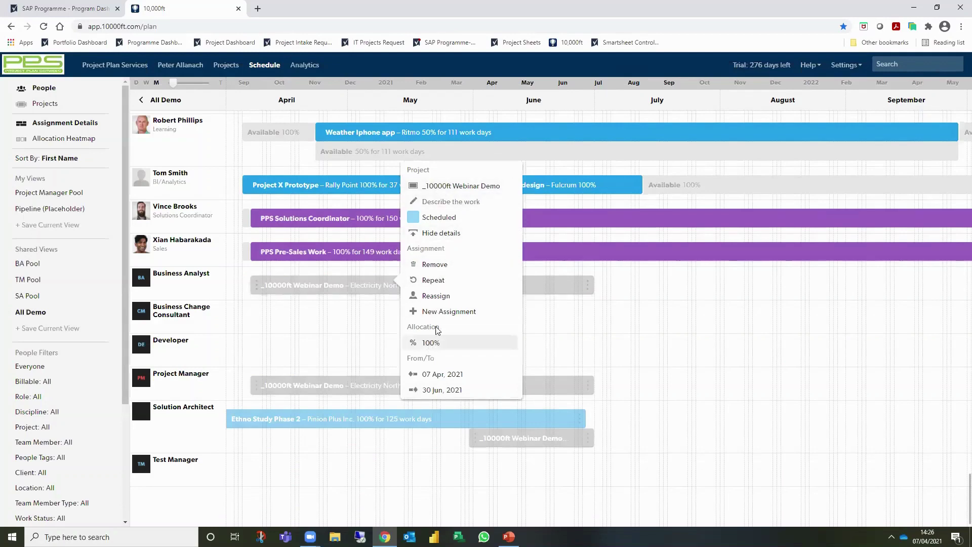
left_click(445, 301)
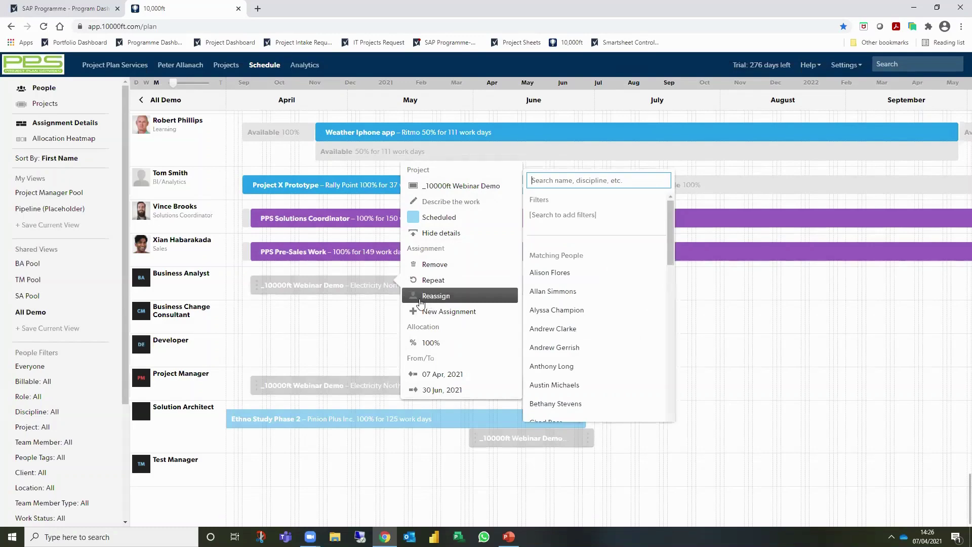
left_click(671, 255)
left_click_drag(672, 254, 661, 383)
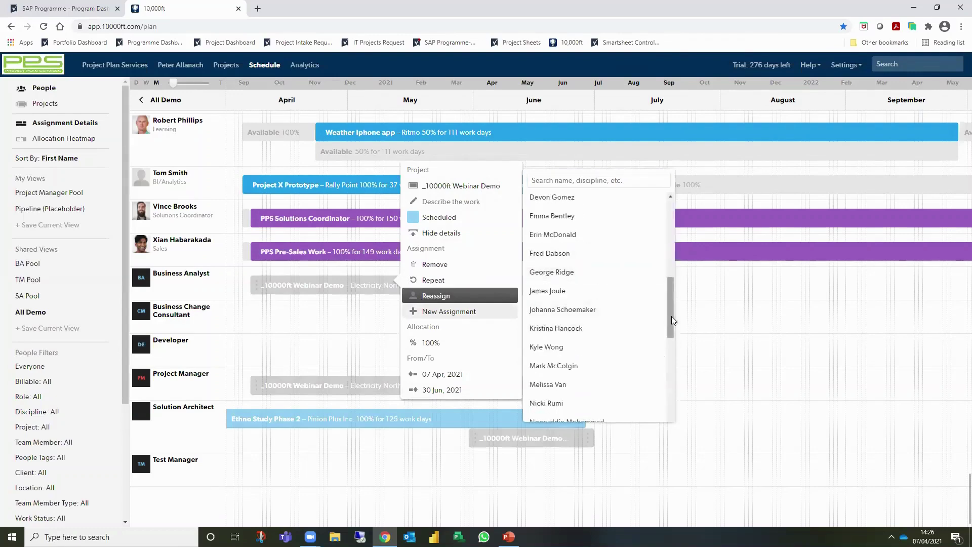
left_click_drag(671, 321, 672, 224)
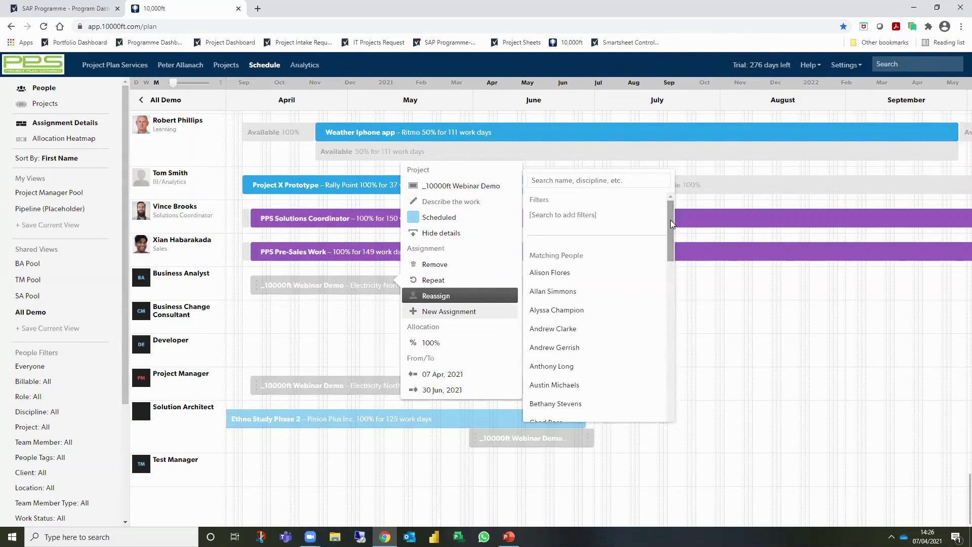
Search the reassignment choices for Busine, filter them by the Business Analysis skill, and clear the filter without reassigning
left_click(574, 180)
type("B")
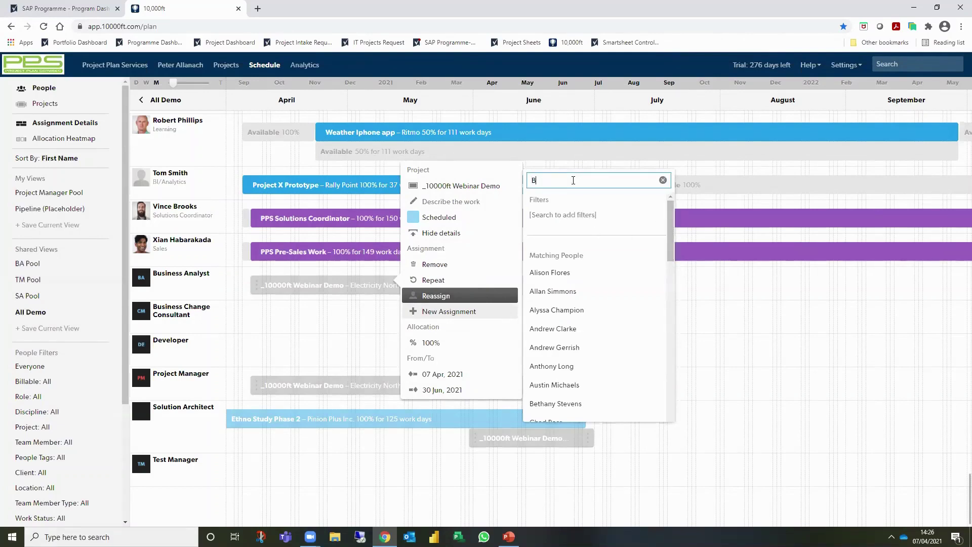
type("usine")
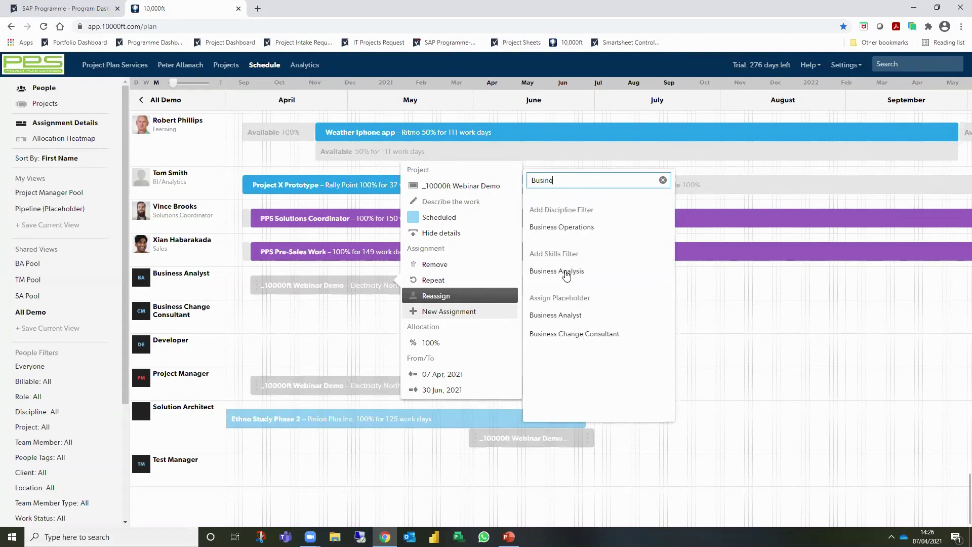
left_click(556, 273)
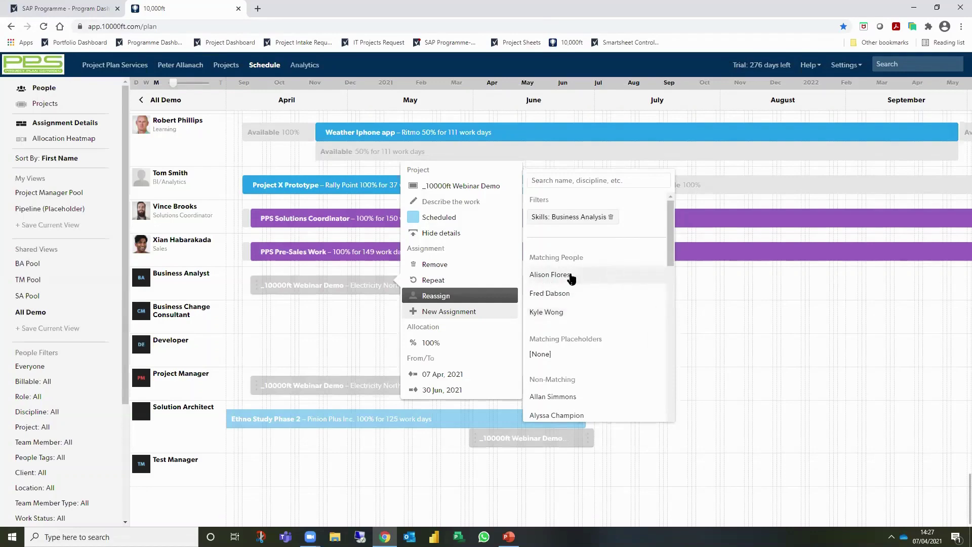
left_click(612, 218)
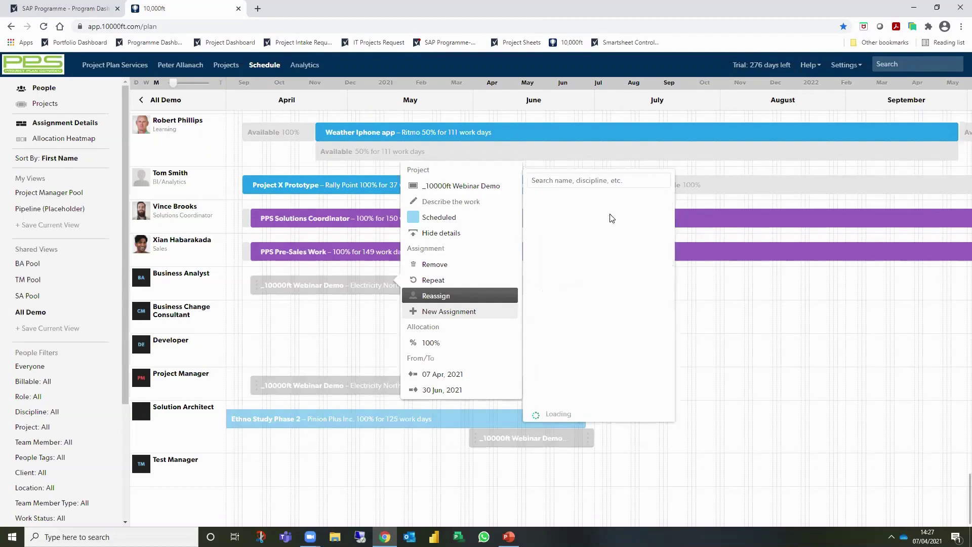
left_click(709, 342)
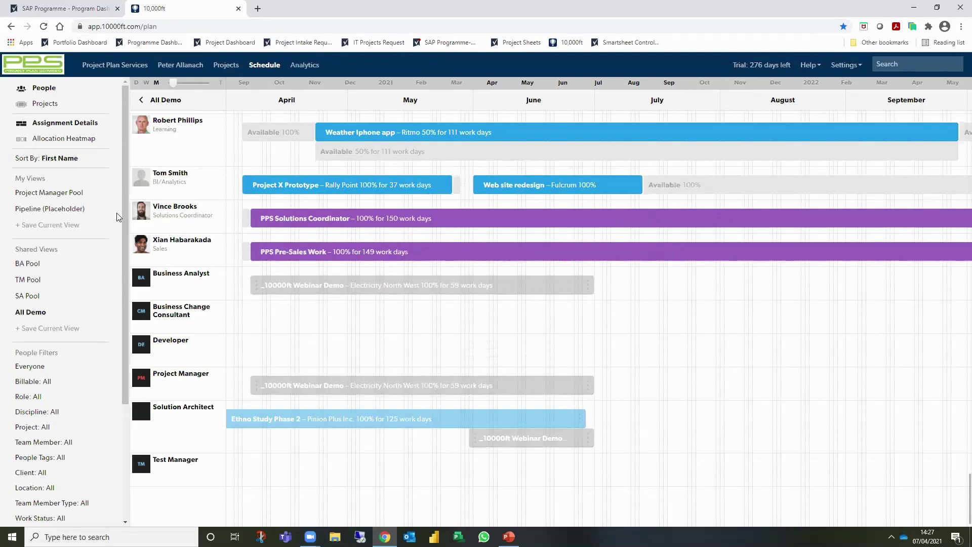
Show the BA Pool view and reassign the Business Analyst placeholder's _10000ft Webinar Demo work to the pool's first person
left_click(36, 264)
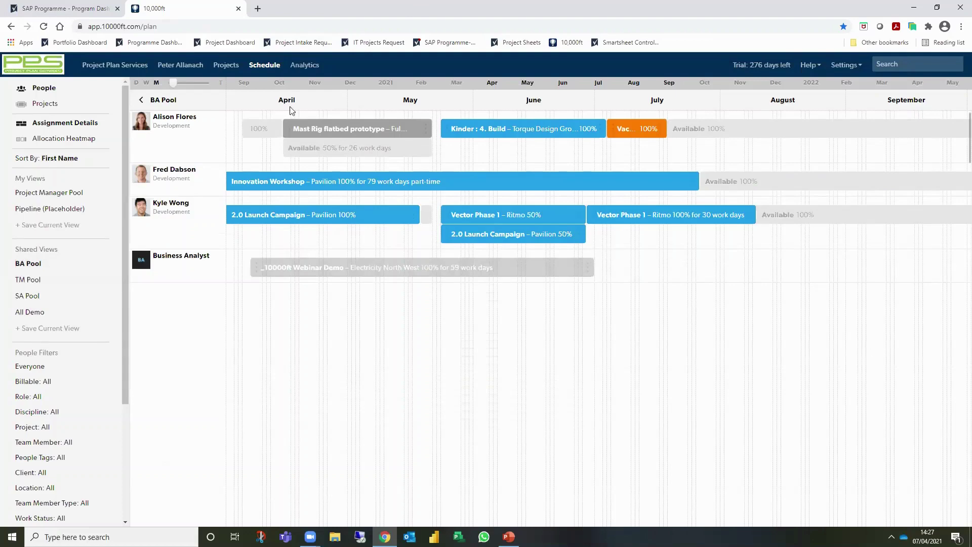
mouse_move(292, 273)
left_click(375, 270)
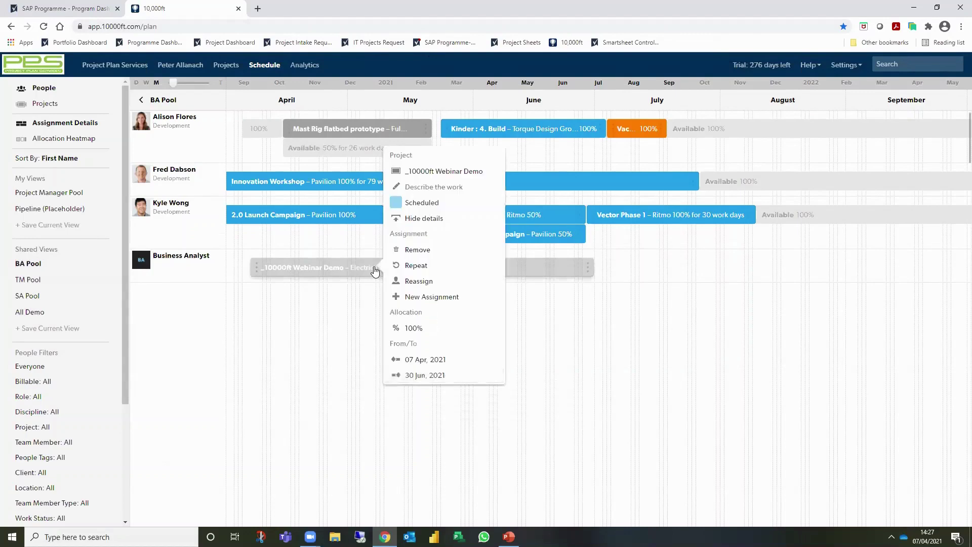
left_click(424, 281)
left_click(533, 257)
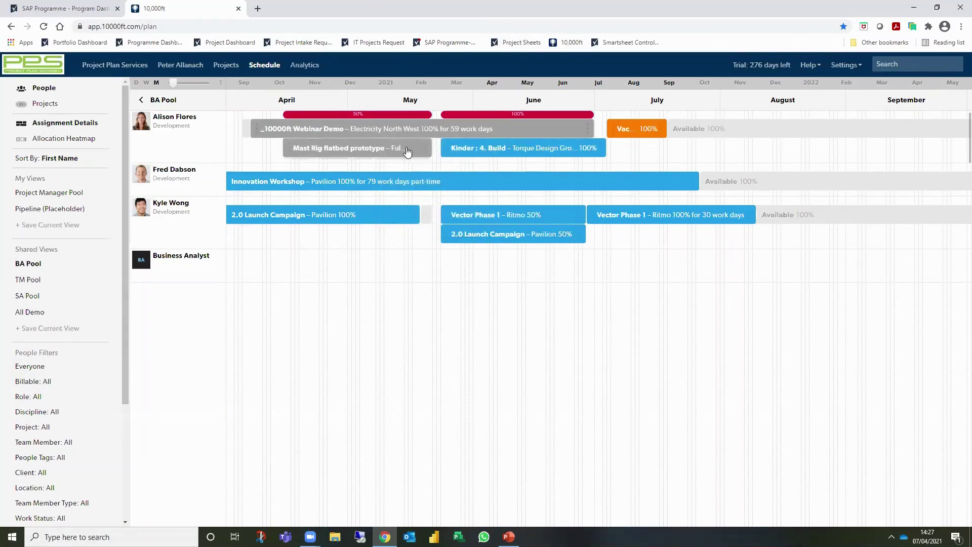
Shorten the first person's _10000ft Webinar Demo assignment to end on 23 May 2021
mouse_move(399, 152)
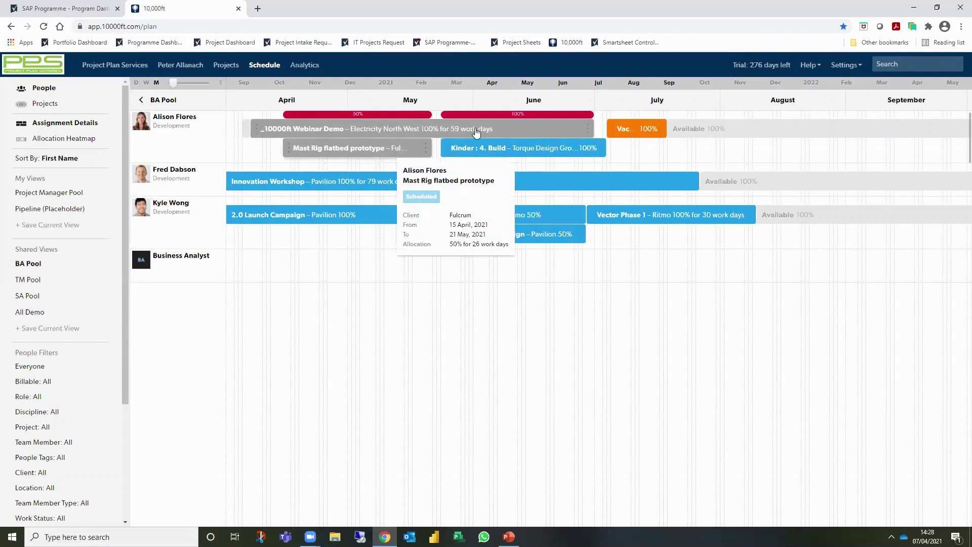
mouse_move(463, 134)
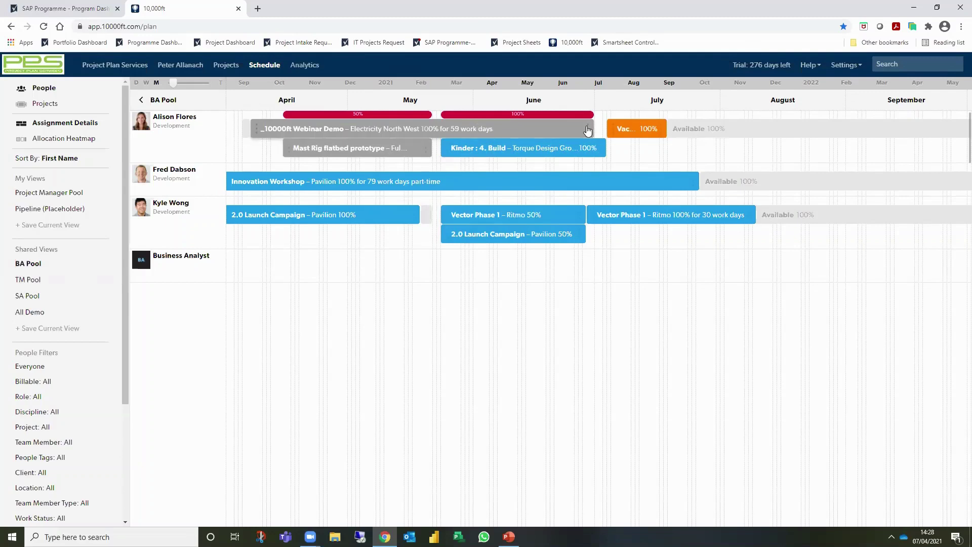
mouse_move(589, 131)
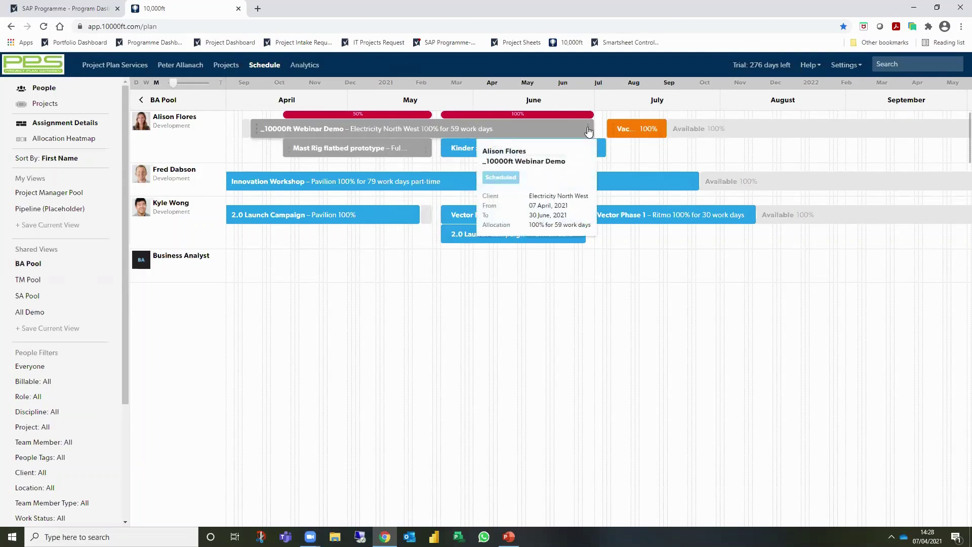
left_click_drag(588, 131, 432, 135)
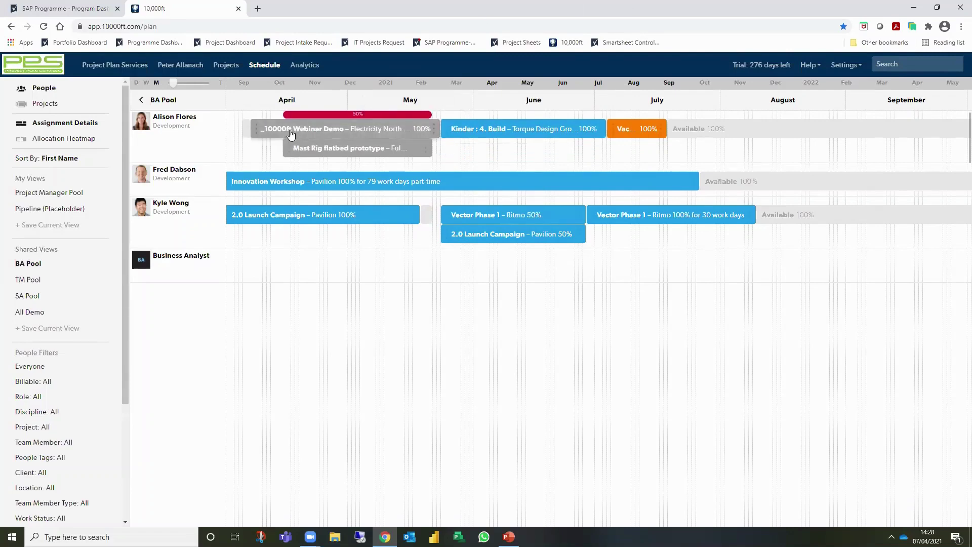
Set the first person's _10000ft Webinar Demo allocation to 50 percent and save the update
mouse_move(377, 129)
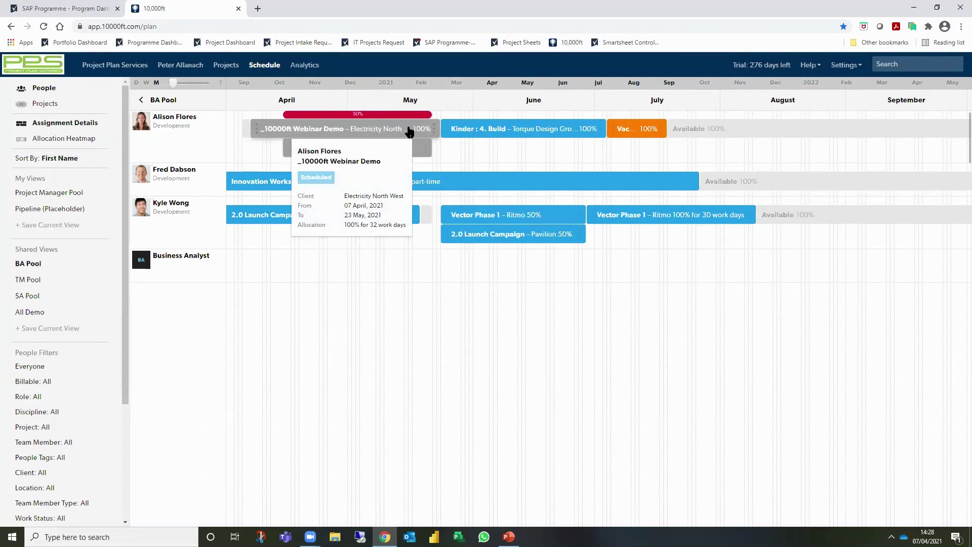
mouse_move(389, 150)
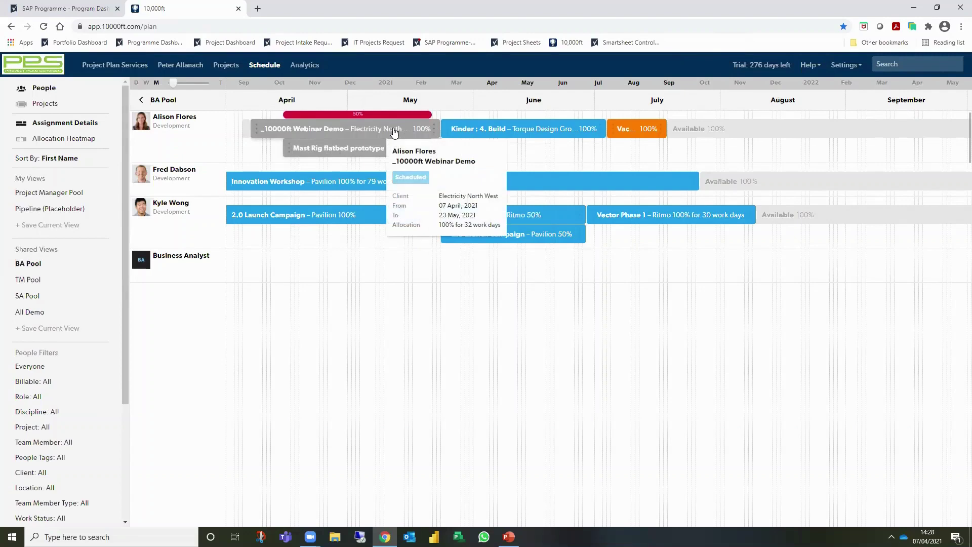
left_click(394, 131)
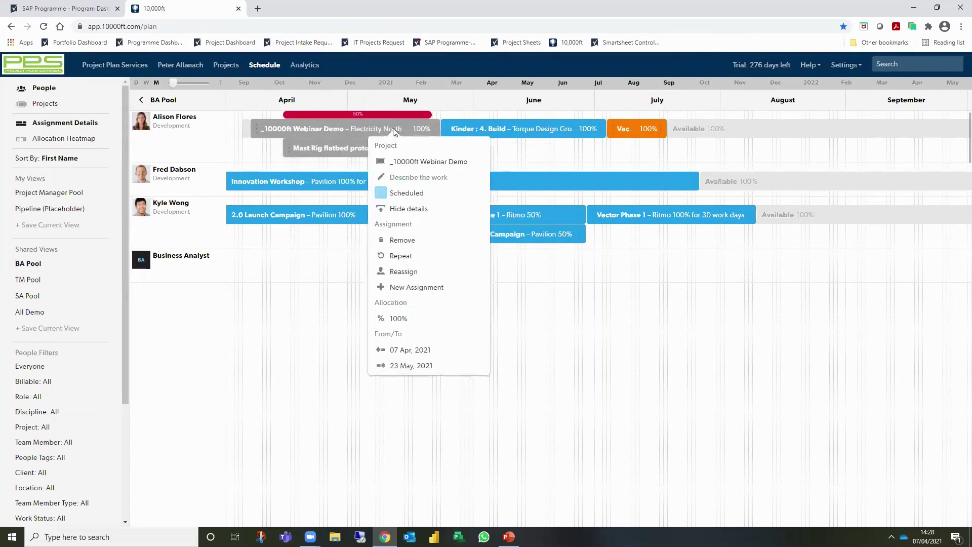
left_click(402, 320)
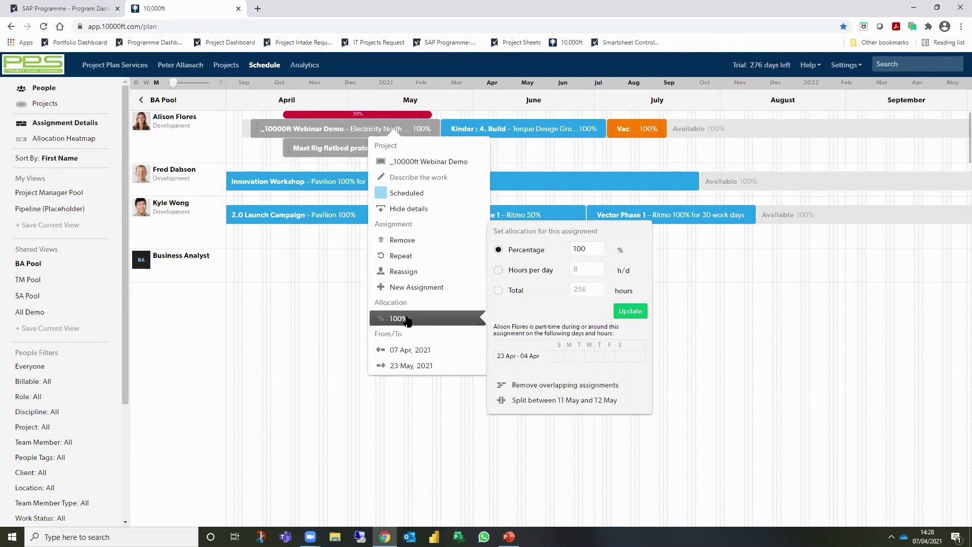
double_click(588, 248)
type("50")
left_click(633, 312)
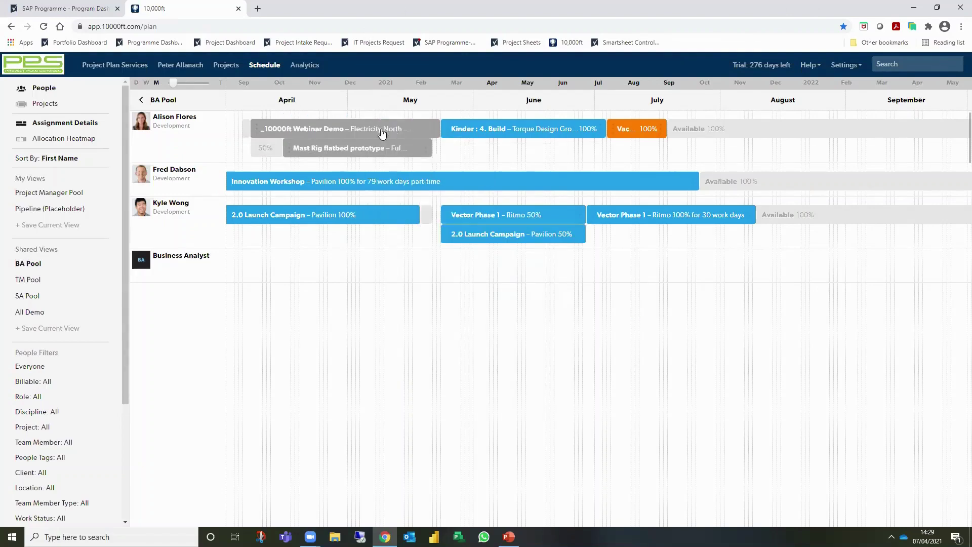
Open the _10000ft Webinar Demo project page from the assignment and review its brief, including people, placeholders, schedule and current work
mouse_move(381, 132)
mouse_move(283, 129)
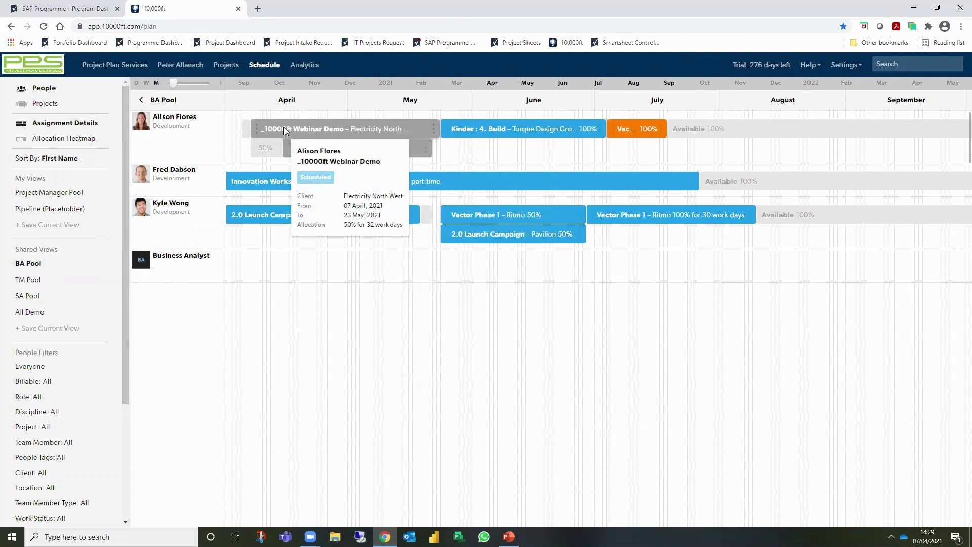
left_click(284, 129)
left_click(311, 161)
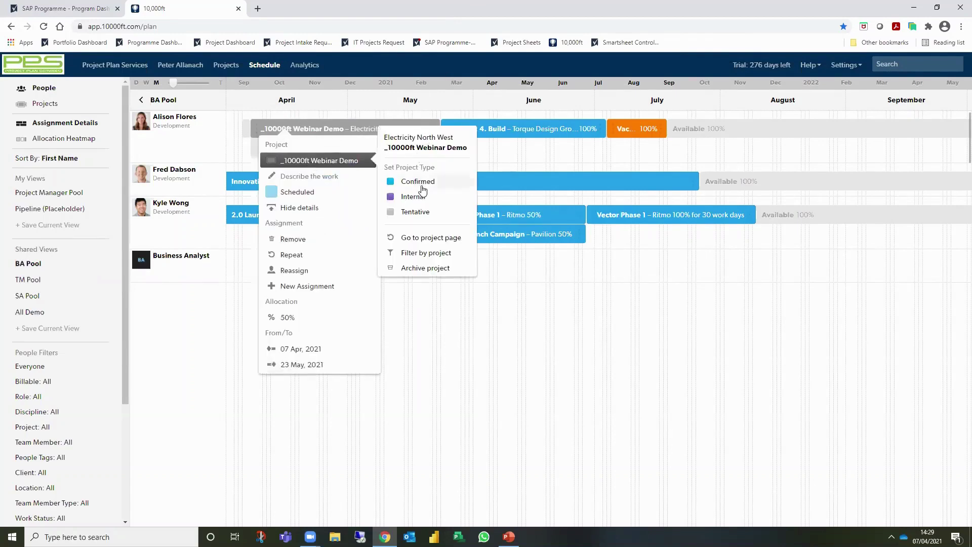
left_click(430, 238)
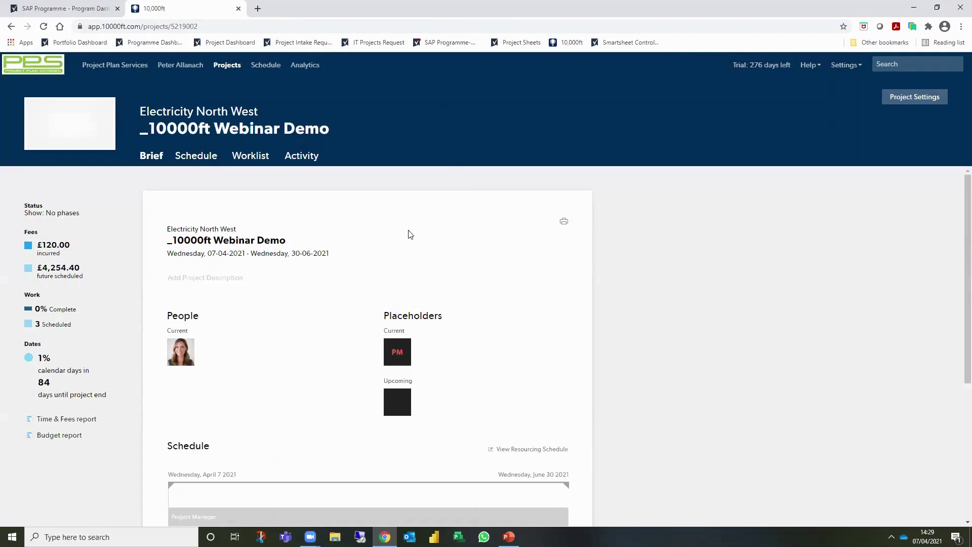
scroll(412, 239, "down", 2)
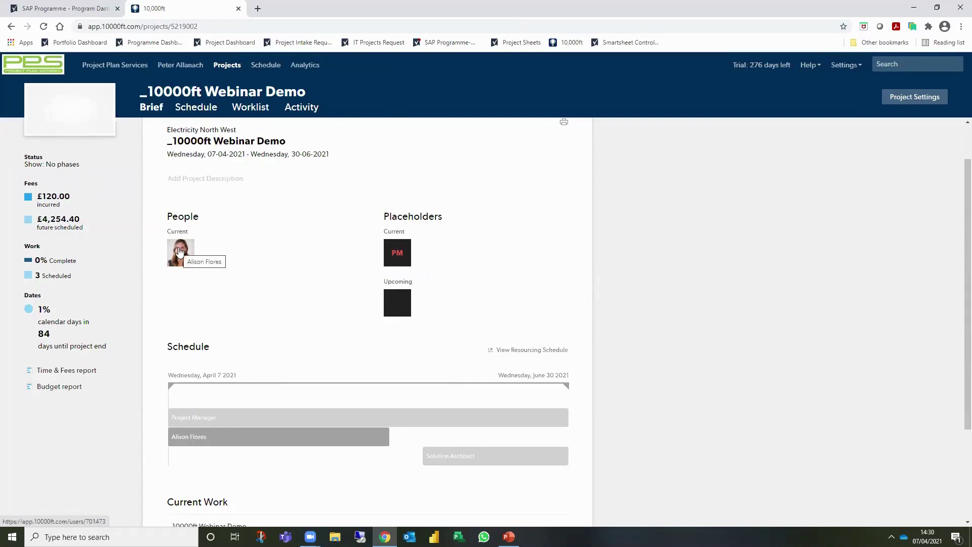
scroll(229, 327, "down", 3)
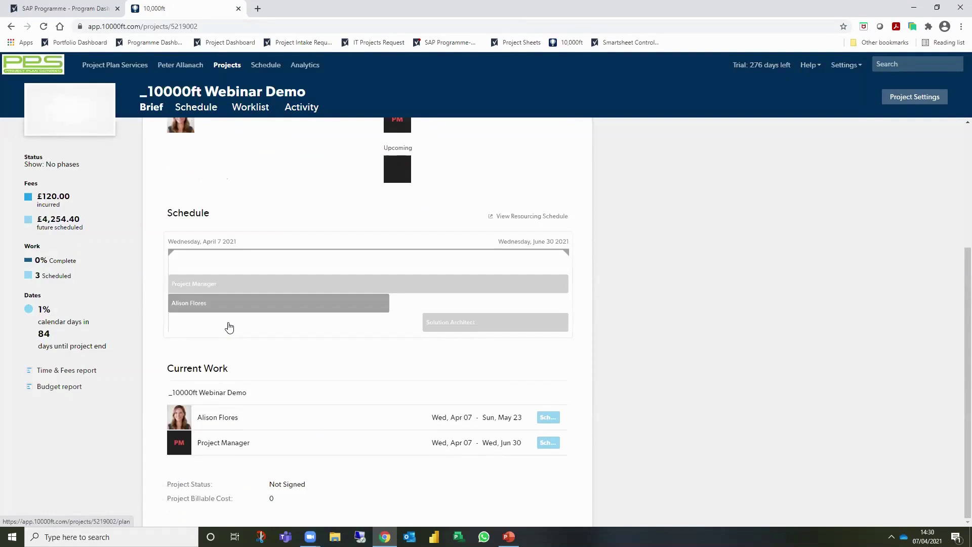
scroll(229, 327, "up", 5)
Review the project's schedule, its worklist and its activity history, including the follow option
left_click(200, 156)
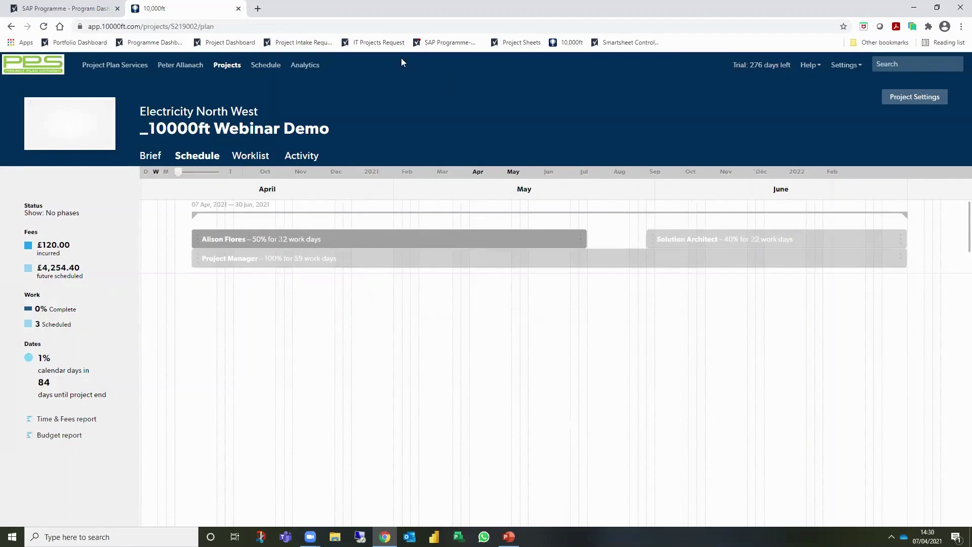
left_click(255, 155)
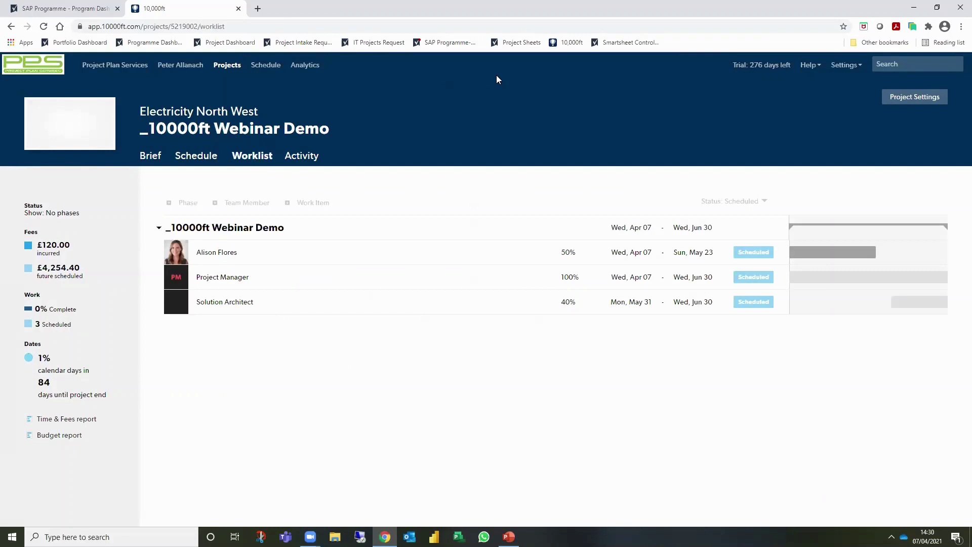
left_click(302, 157)
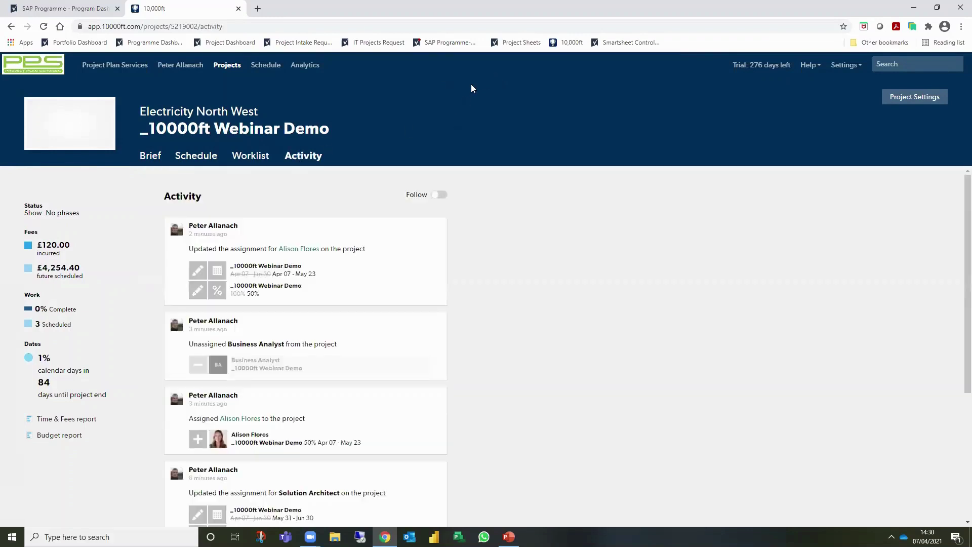
scroll(376, 343, "down", 4)
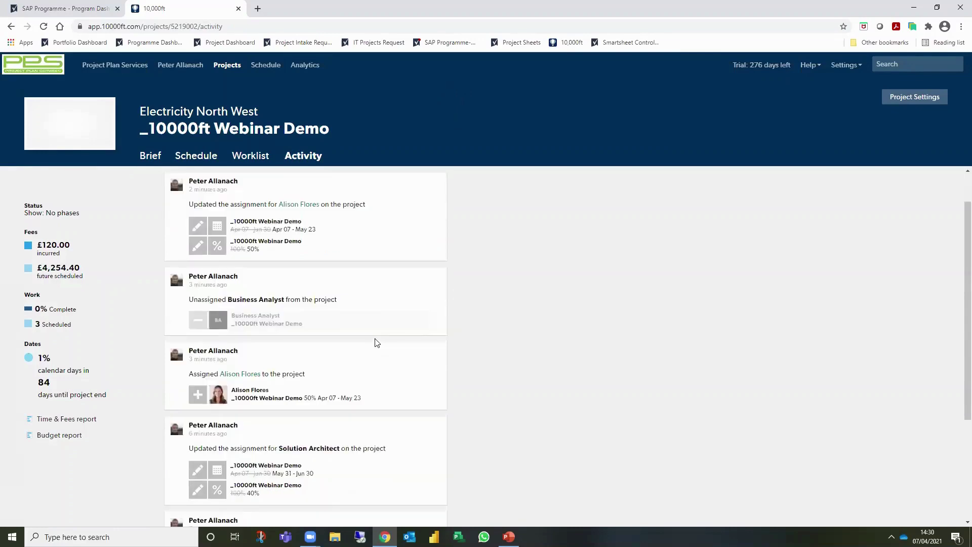
scroll(377, 344, "up", 3)
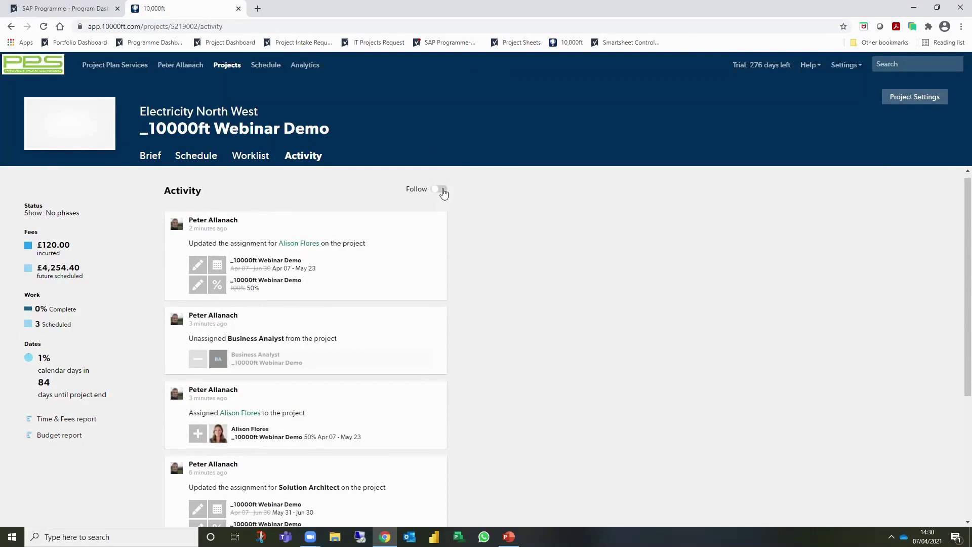
mouse_move(442, 193)
Open the resource schedule, apply the shared All Demo view, and review it by projects and by people
left_click(267, 69)
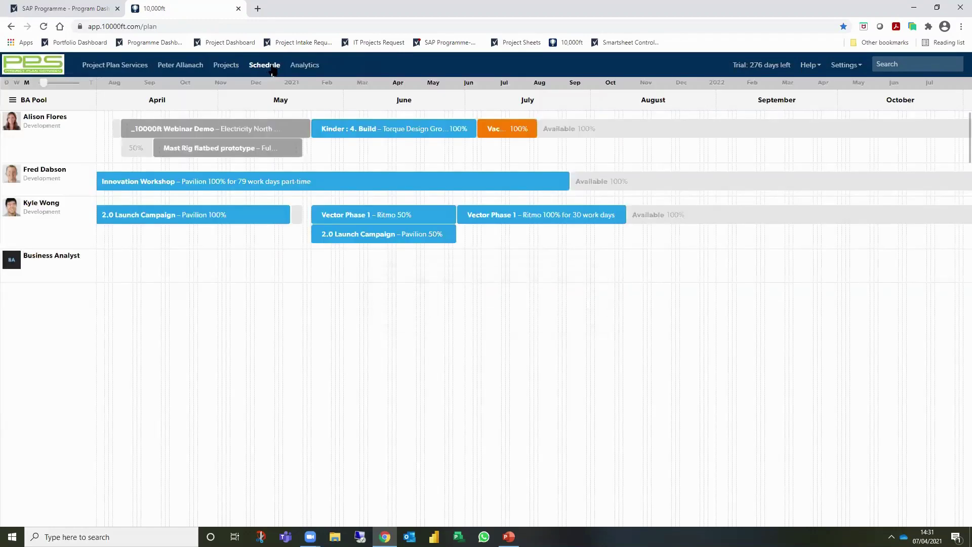
left_click(24, 104)
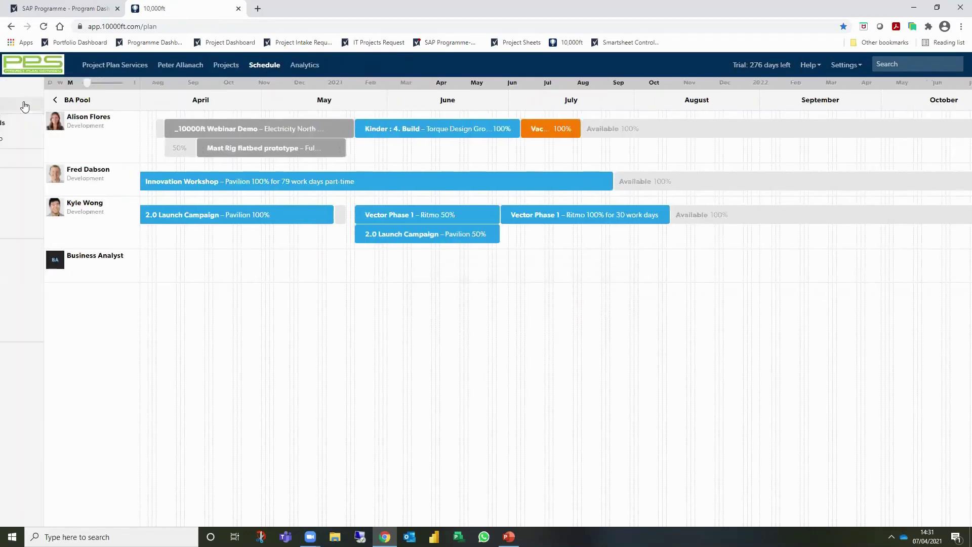
left_click(30, 313)
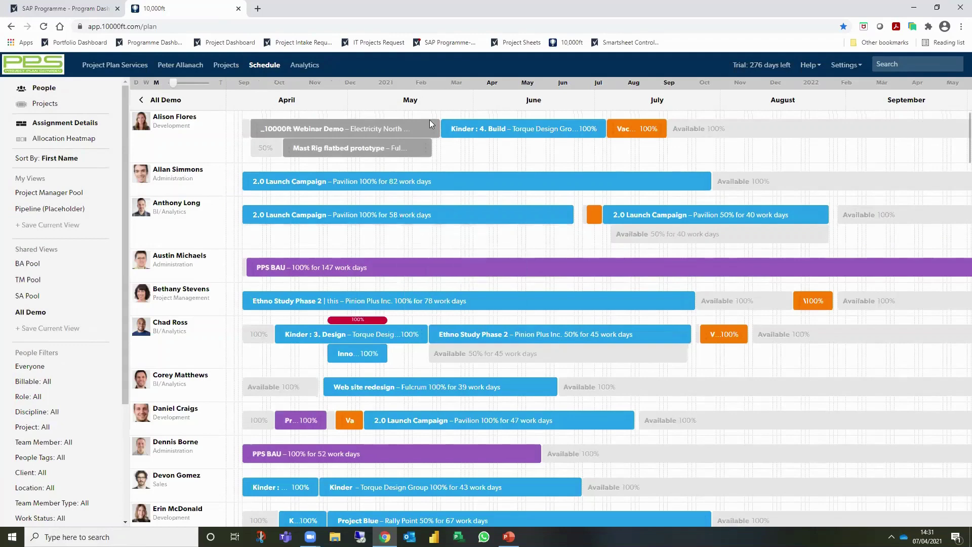
left_click(28, 106)
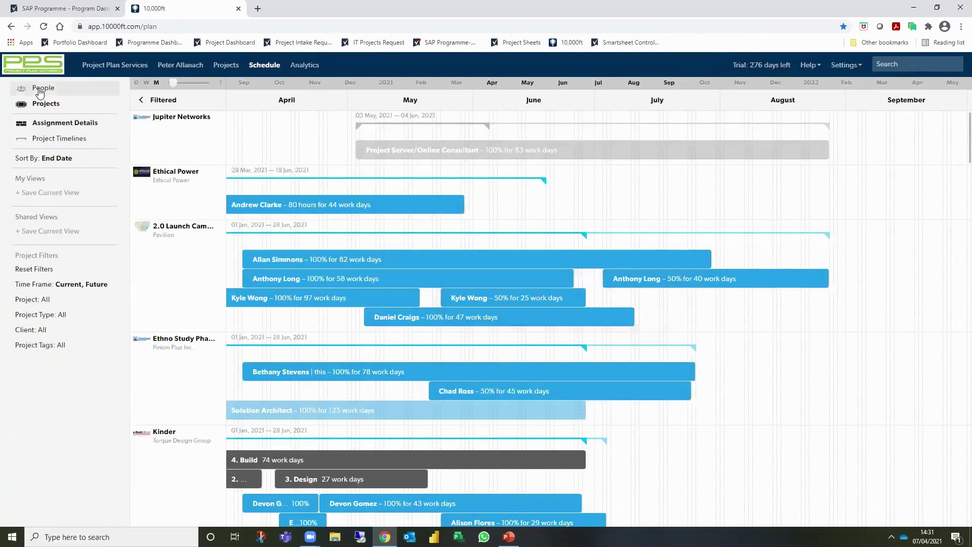
left_click(40, 91)
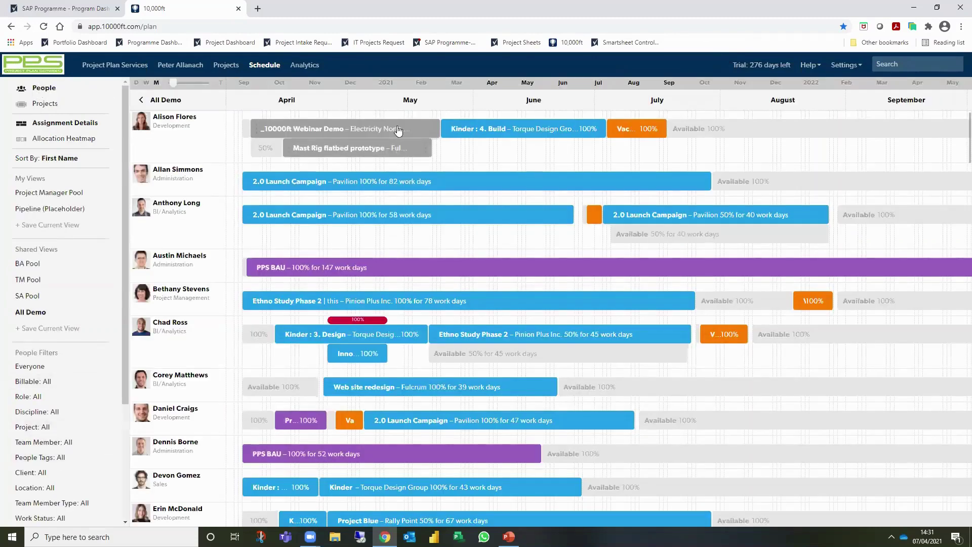
Extend the first person's Mast Rig flatbed prototype assignment to 50 work days, ending in the second half of June
mouse_move(411, 133)
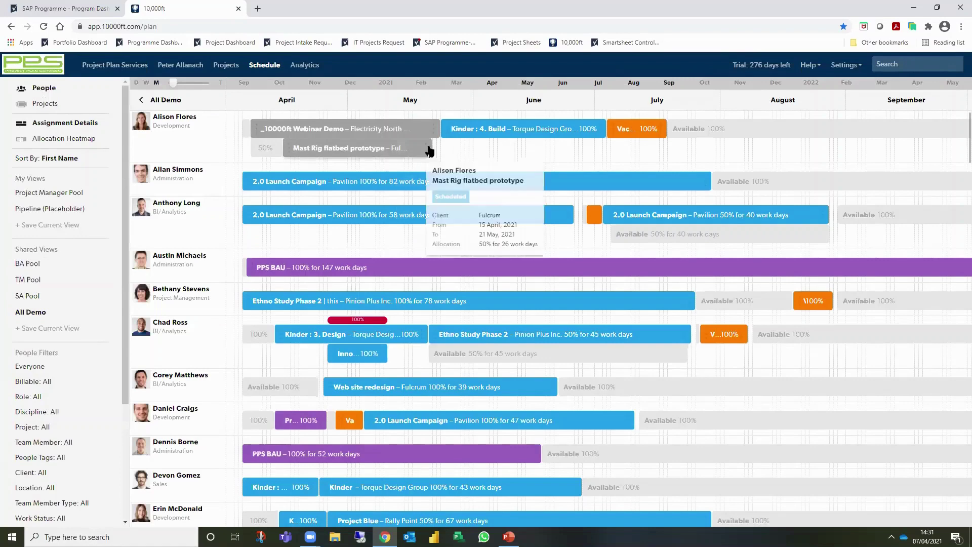
left_click_drag(422, 157, 574, 152)
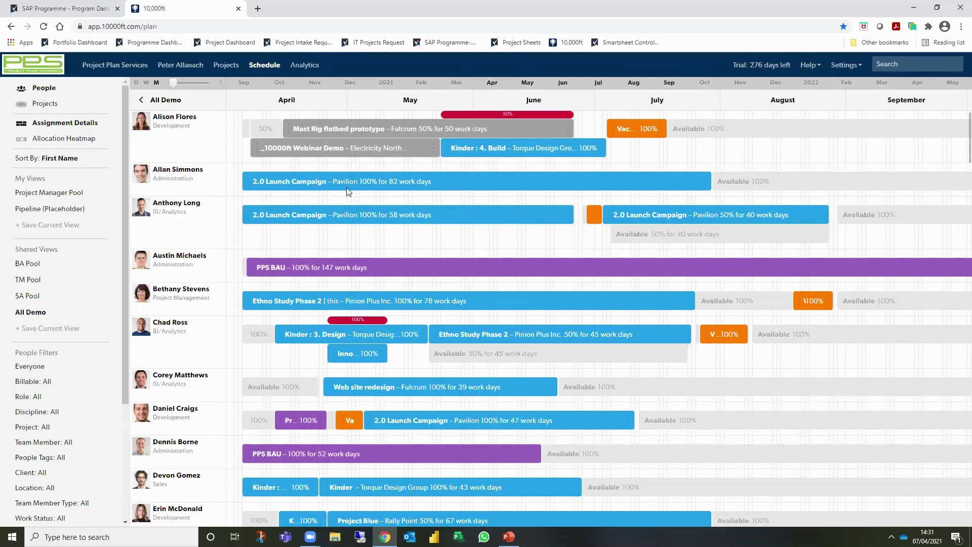
Inspect the assignment options and allocation settings of the first person's _10000ft Webinar Demo booking, leaving them as they are
left_click(383, 146)
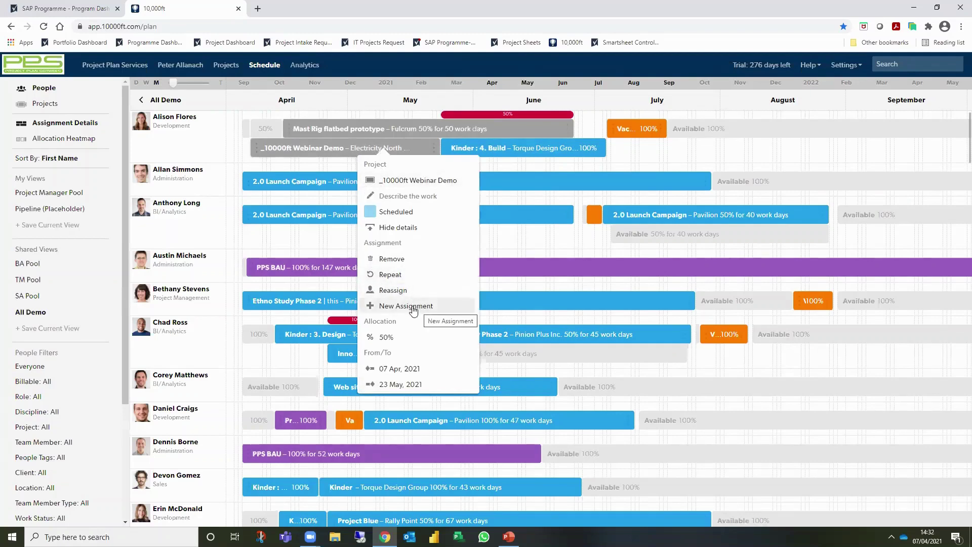
left_click(389, 340)
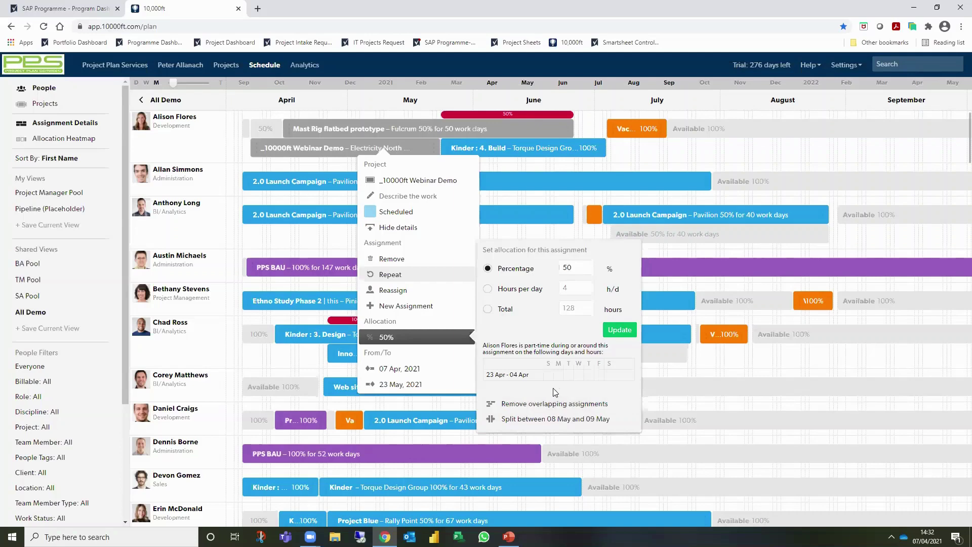
left_click(746, 102)
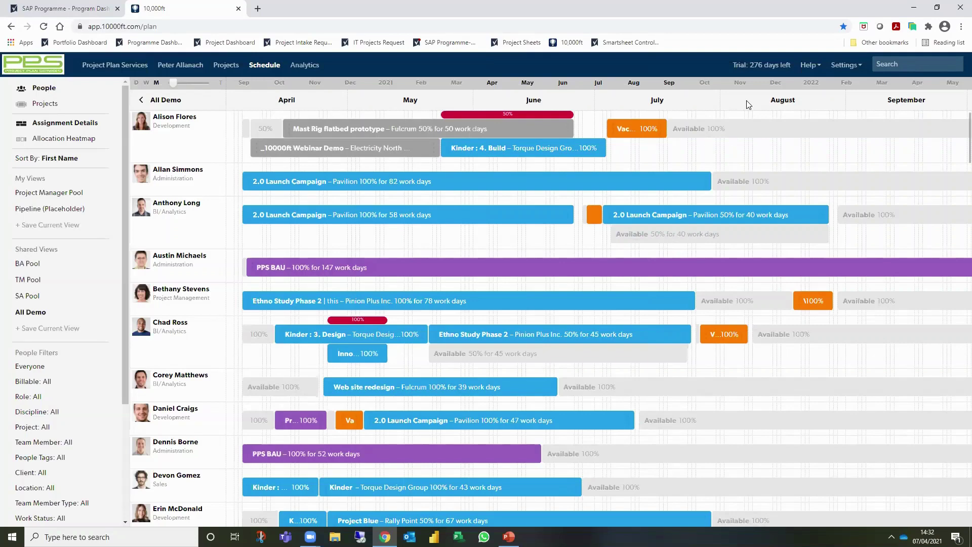
Open the personal time tracking sheet and clear the suggested Bam Construction hours for Monday through Friday of this week
left_click(188, 67)
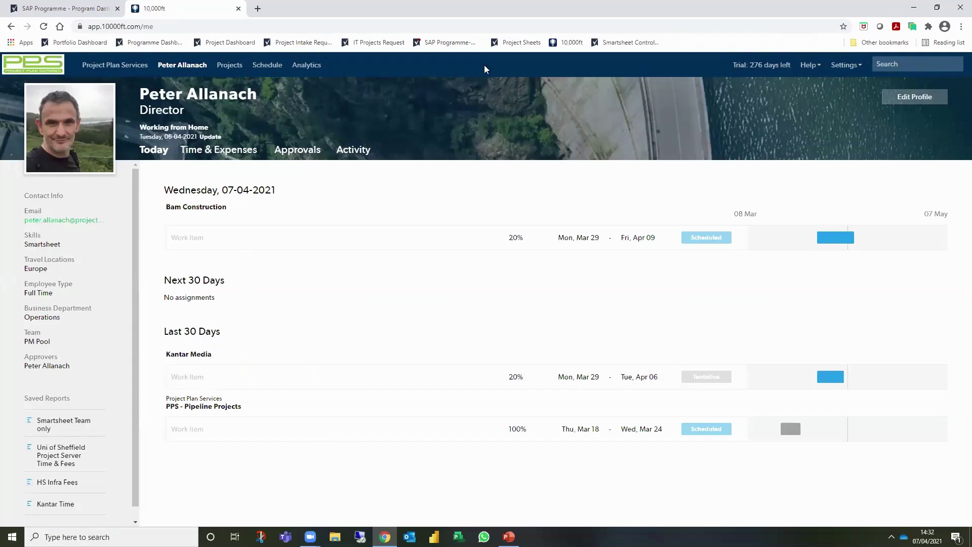
left_click(244, 149)
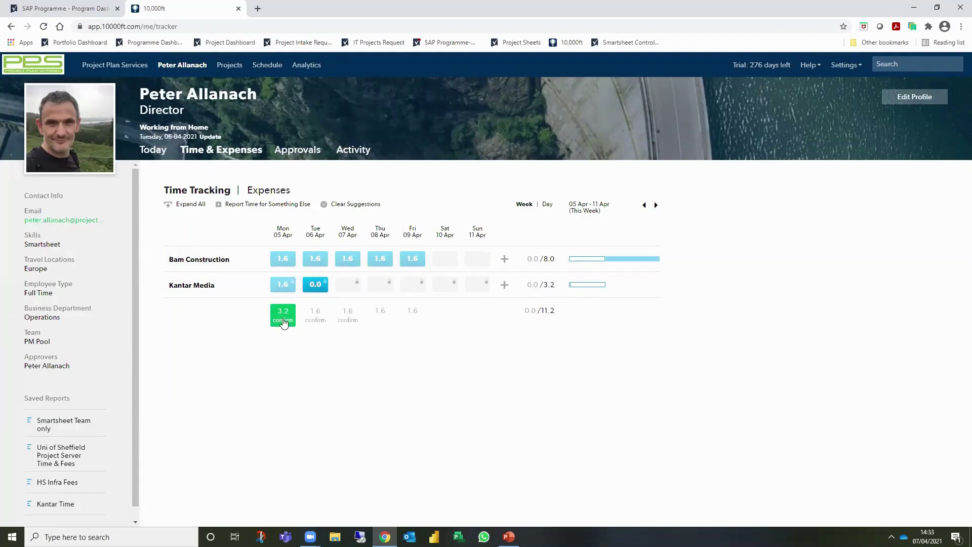
left_click(351, 262)
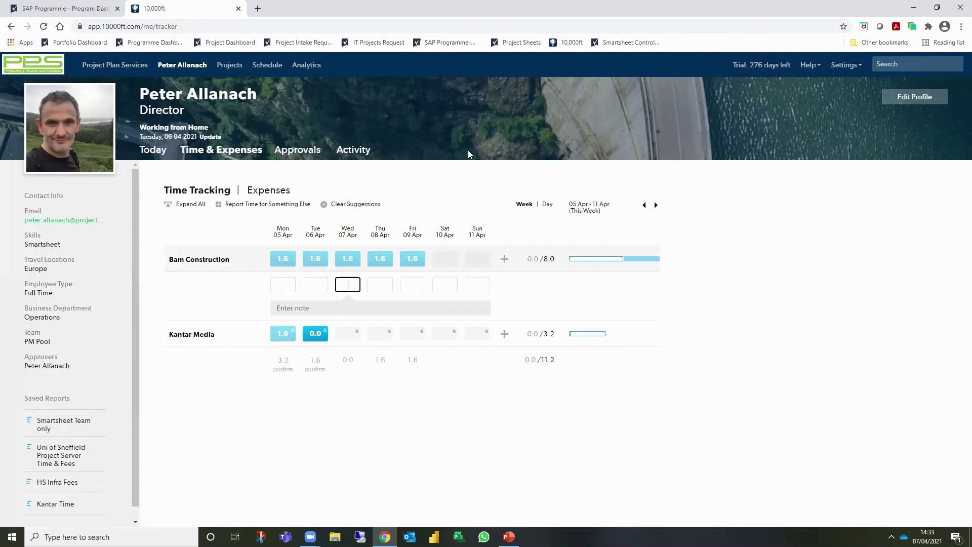
left_click(283, 285)
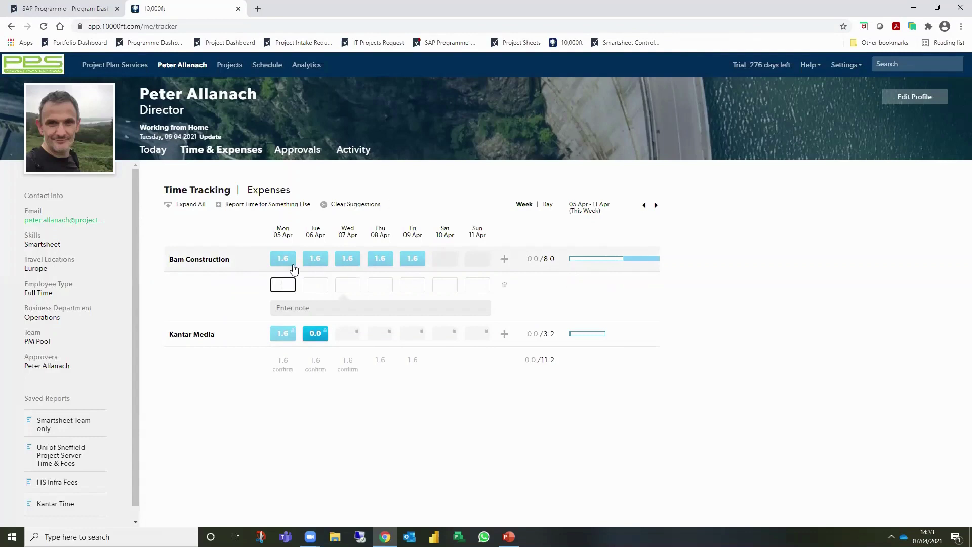
key("Tab")
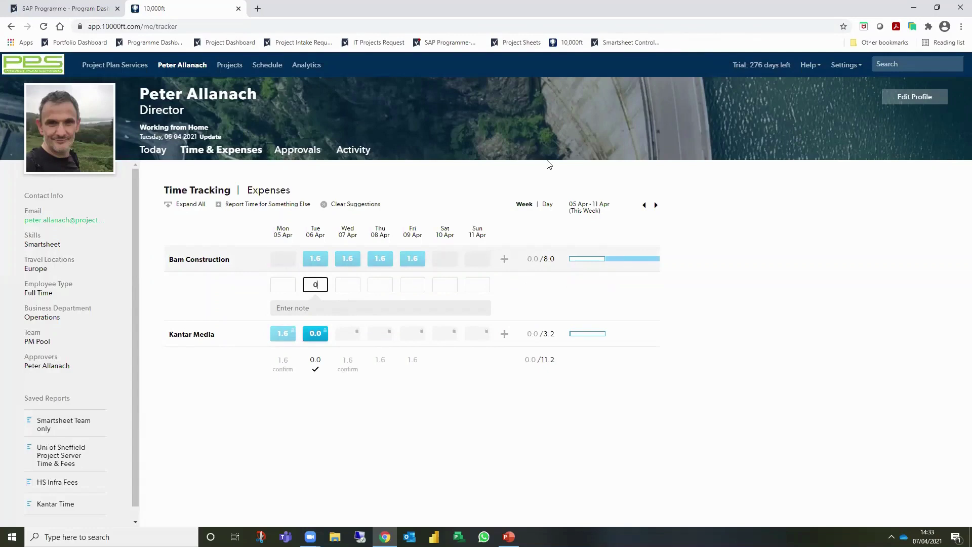
key("Tab")
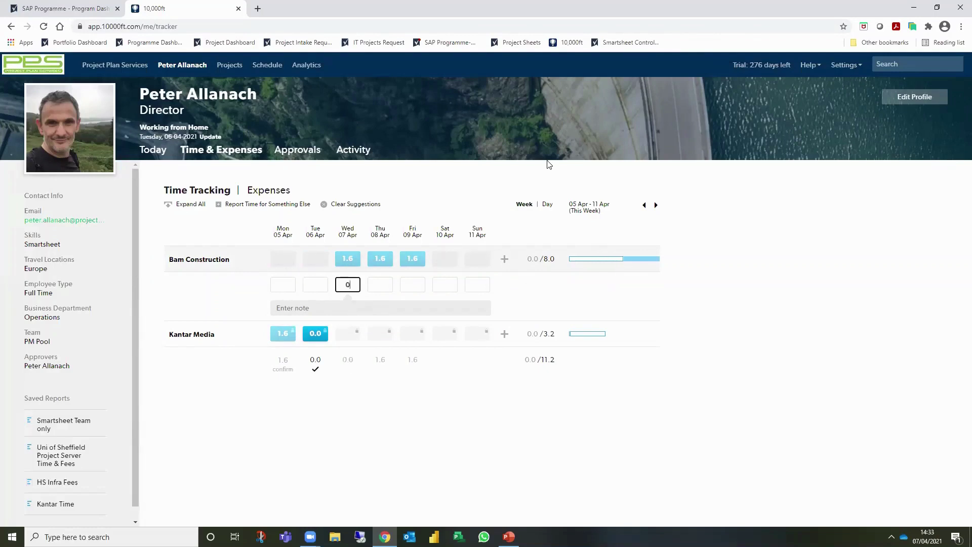
key("Tab")
key("Tab")
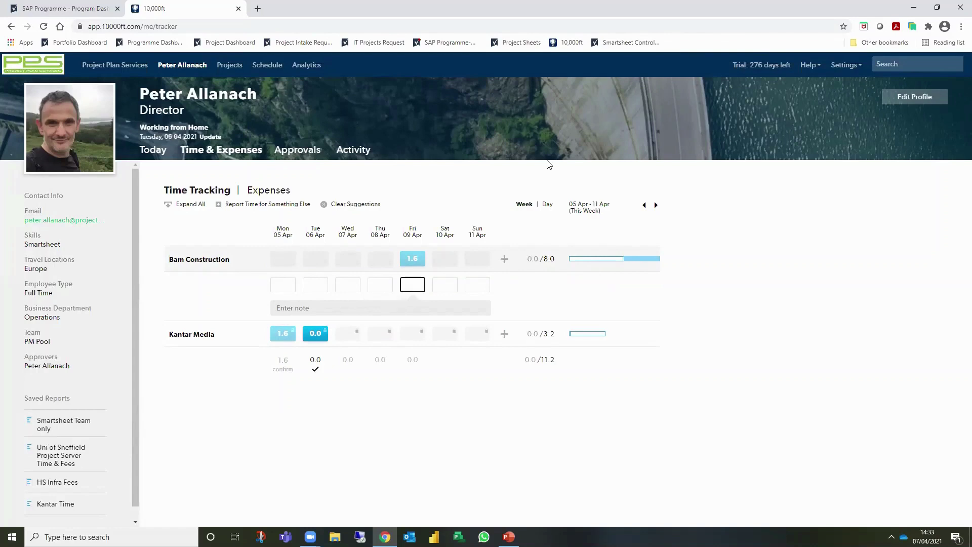
key("Tab")
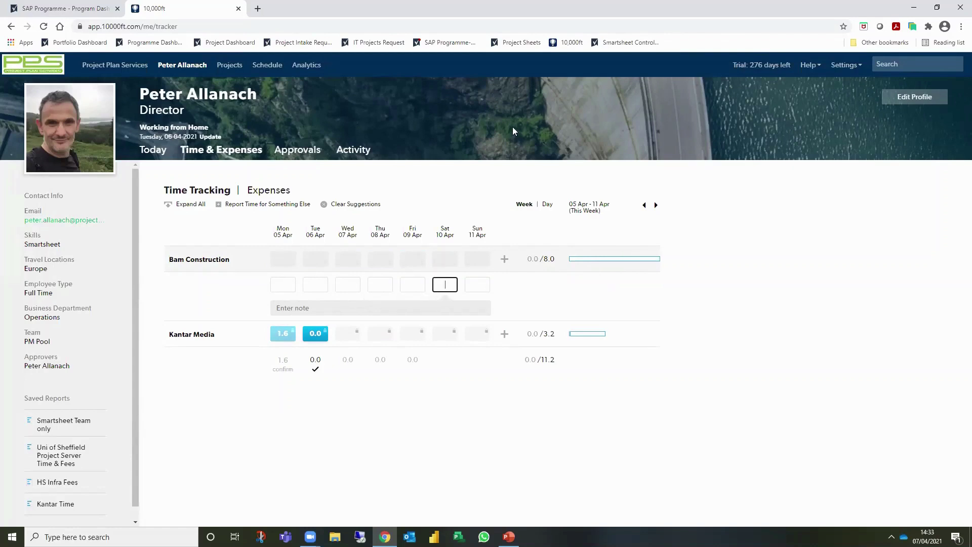
Log 4 hours for Bam Construction on Friday 09 April in the weekly time sheet
left_click(382, 340)
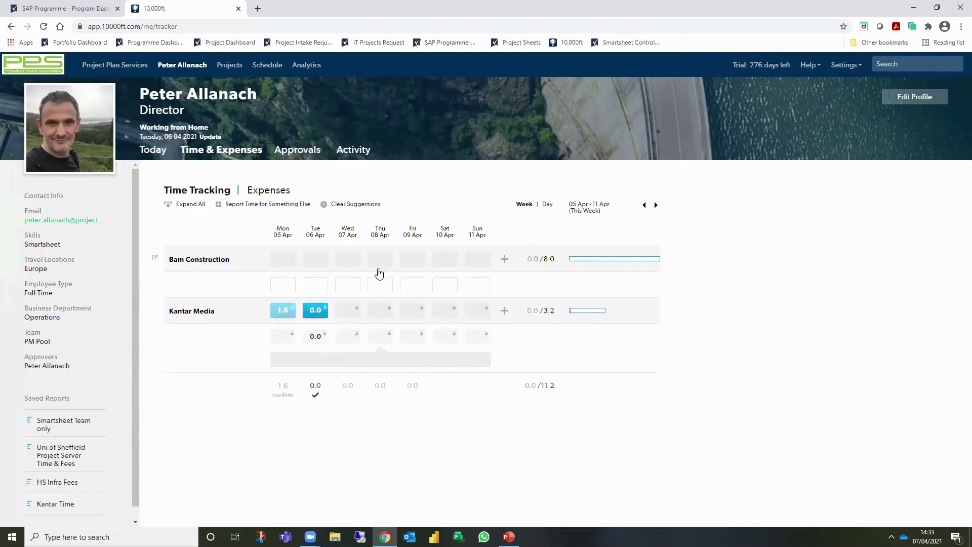
left_click(414, 285)
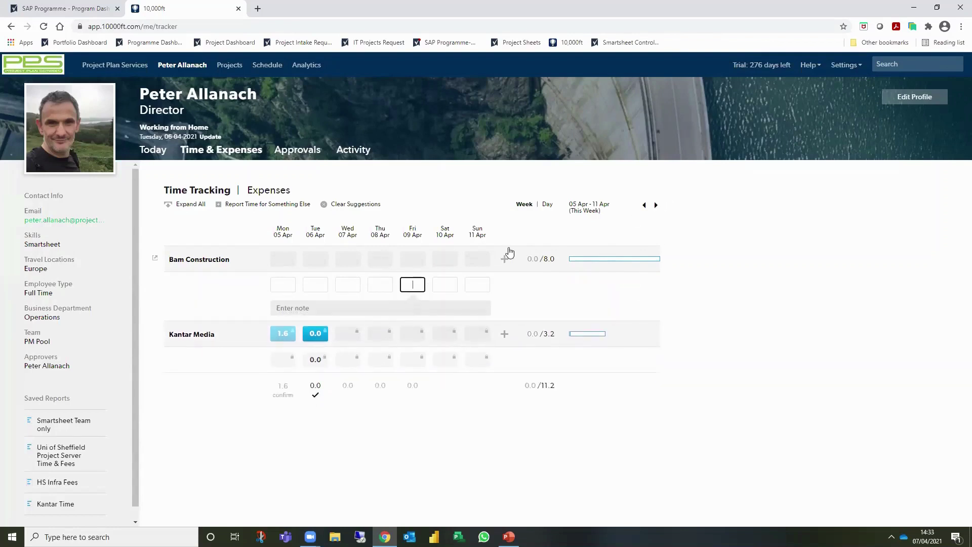
type("4")
left_click(491, 249)
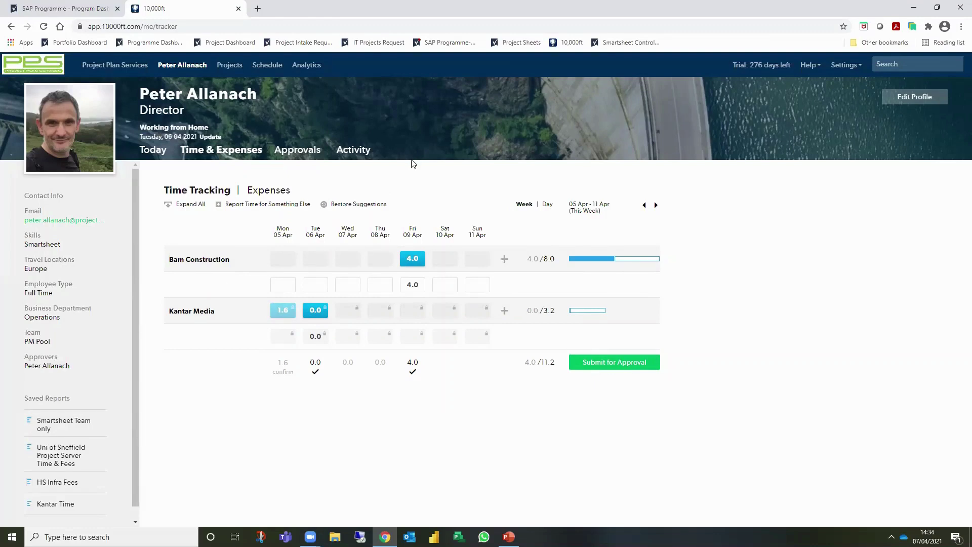
Review the time categories offered for Bam Construction, and examine the single-day time tracking view with its note and timer options
left_click(505, 260)
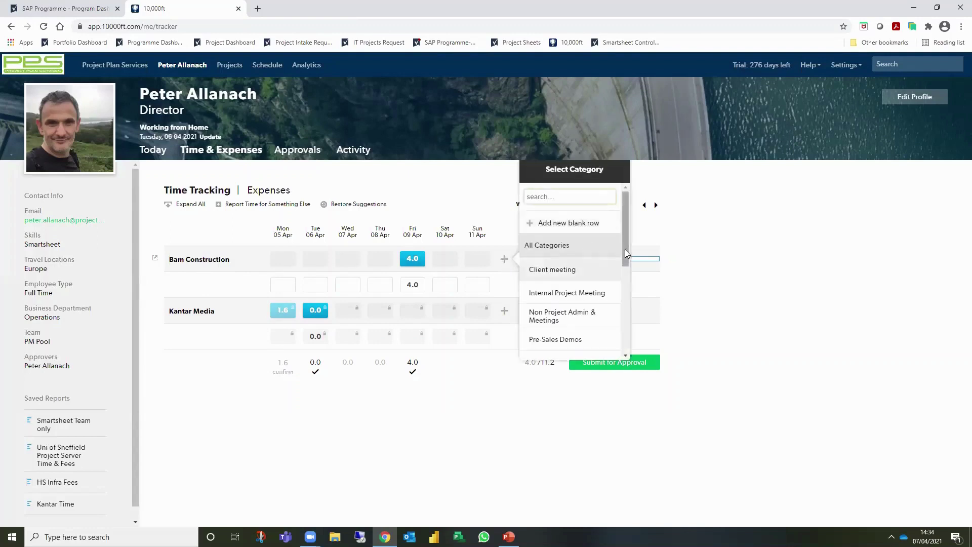
scroll(627, 249, "down", 4)
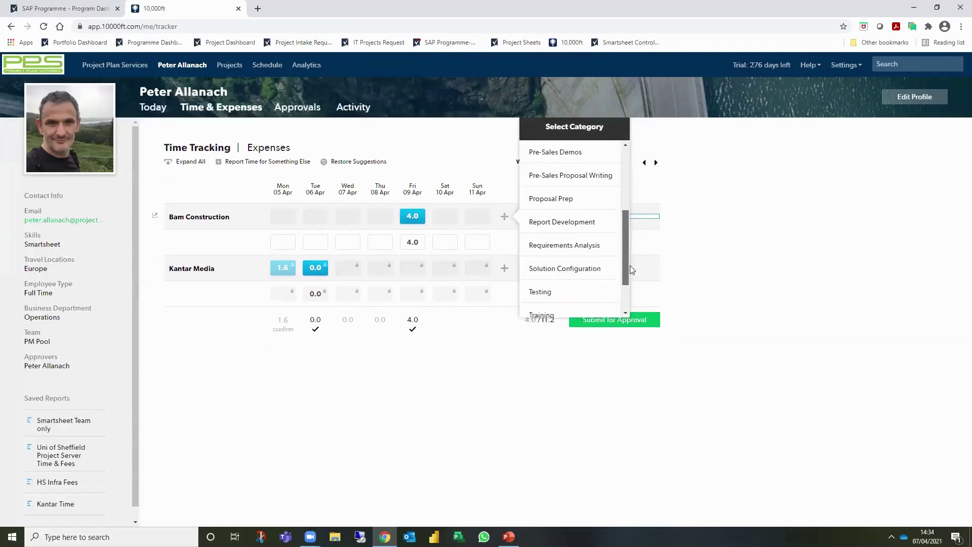
left_click_drag(629, 271, 631, 236)
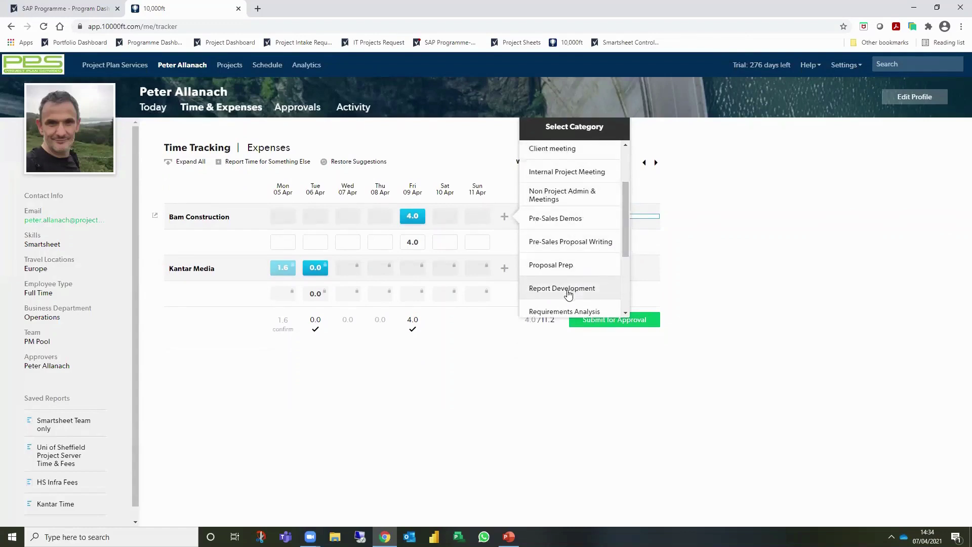
mouse_move(628, 214)
left_mouse_down()
mouse_move(627, 276)
mouse_move(629, 204)
left_mouse_up()
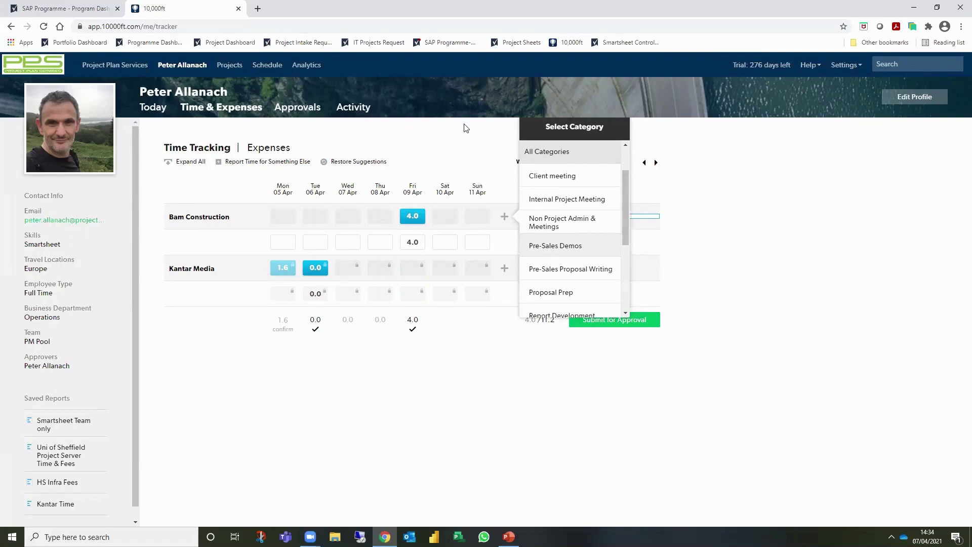
left_click(466, 84)
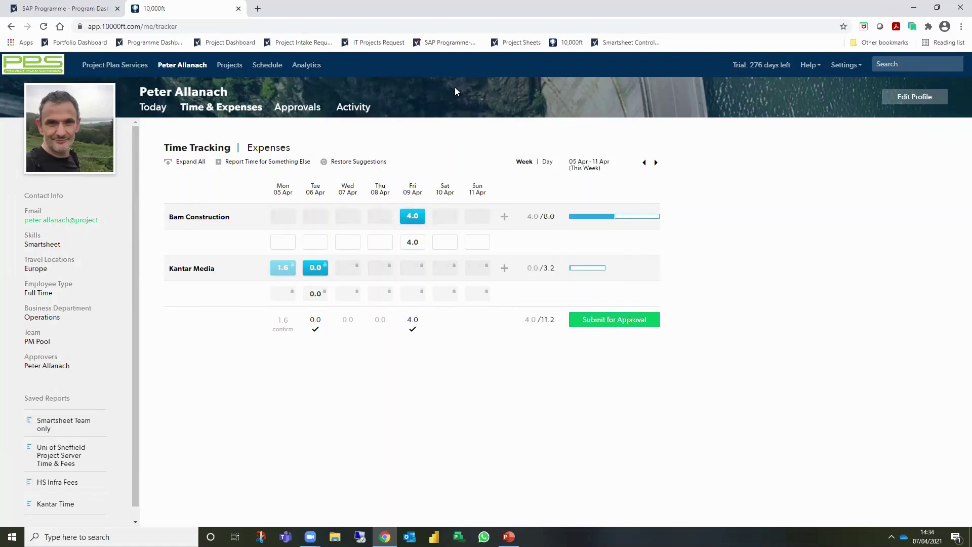
left_click(547, 165)
mouse_move(272, 296)
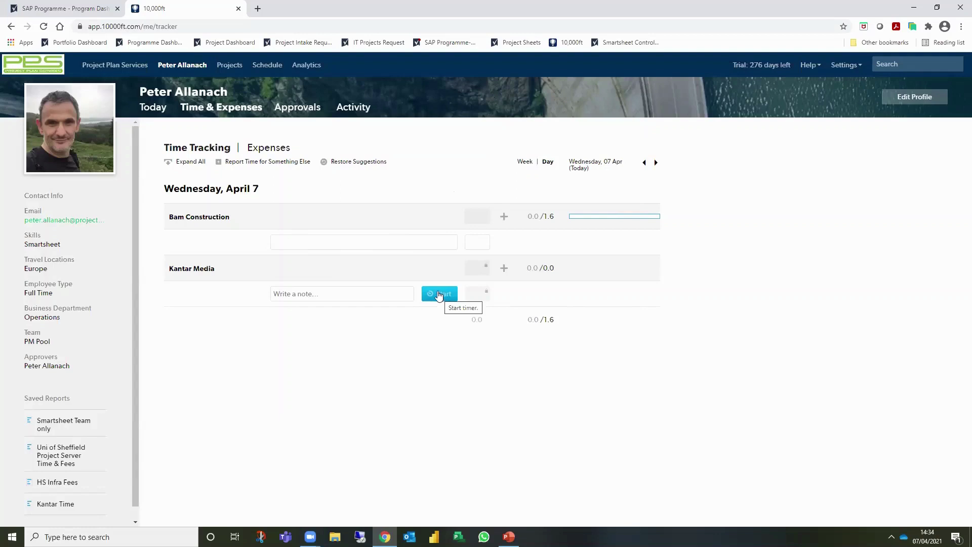
Open the Analytics overview and show all active projects tracked in currency to review their forecasted budgets
left_click(305, 69)
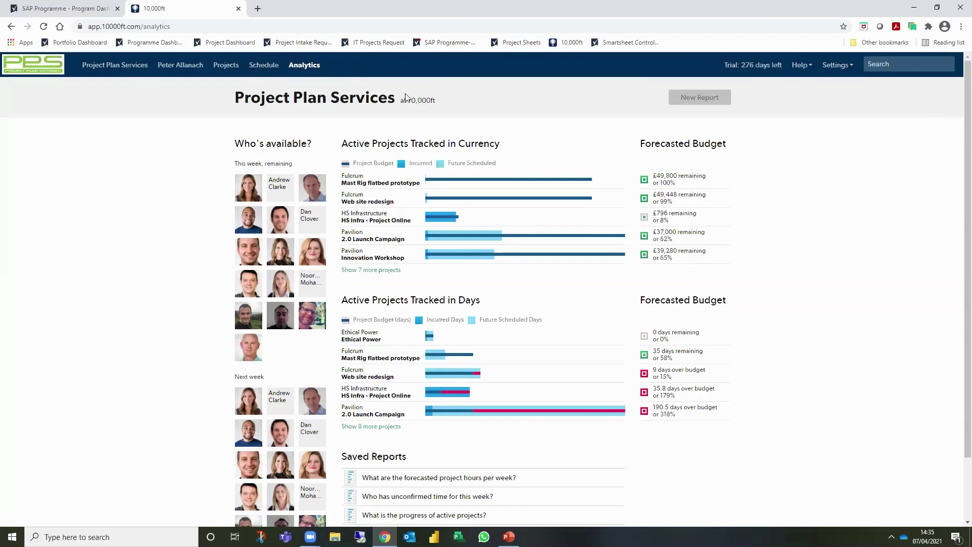
left_click(375, 270)
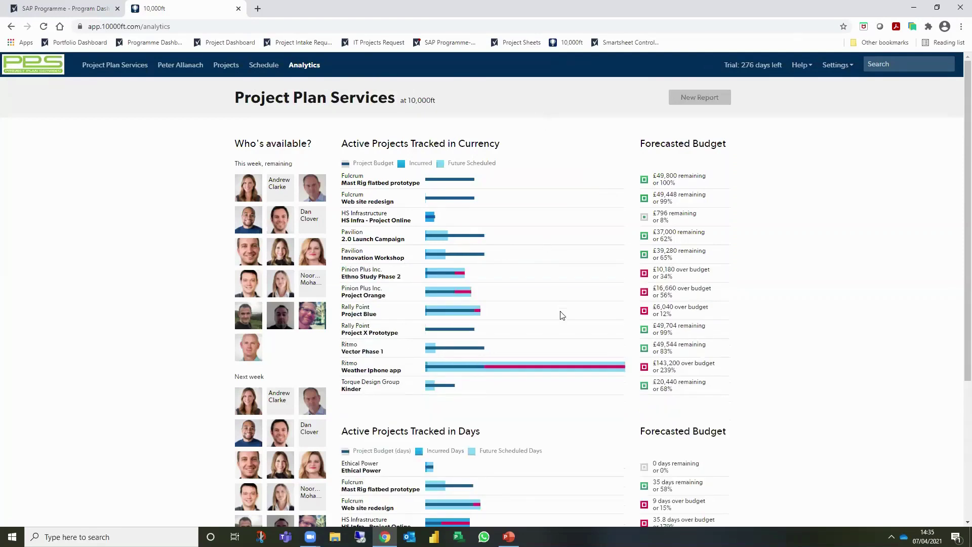
scroll(557, 311, "down", 2)
scroll(557, 311, "up", 2)
scroll(480, 285, "down", 3)
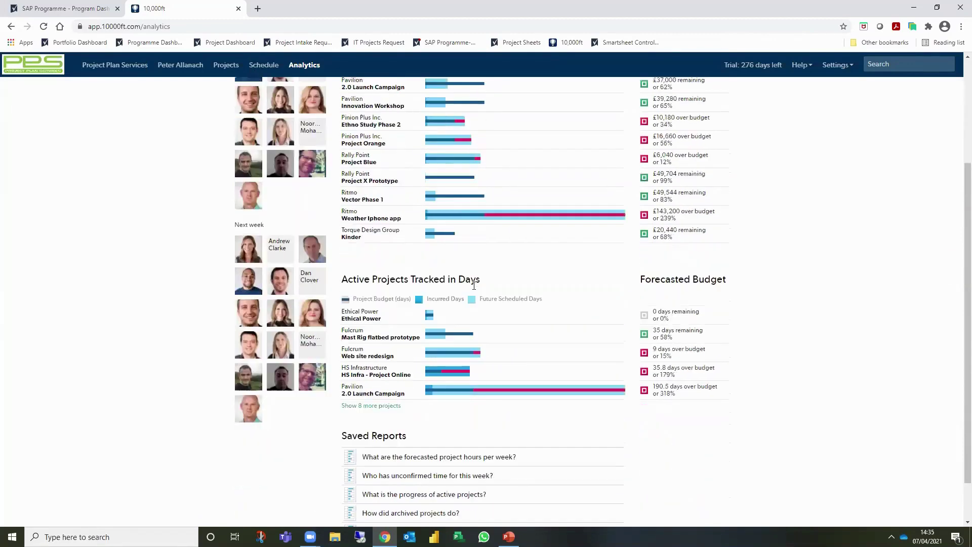
Show all active projects tracked in days and review their forecasted budgets and the list of saved reports
left_click(384, 406)
scroll(544, 324, "up", 3)
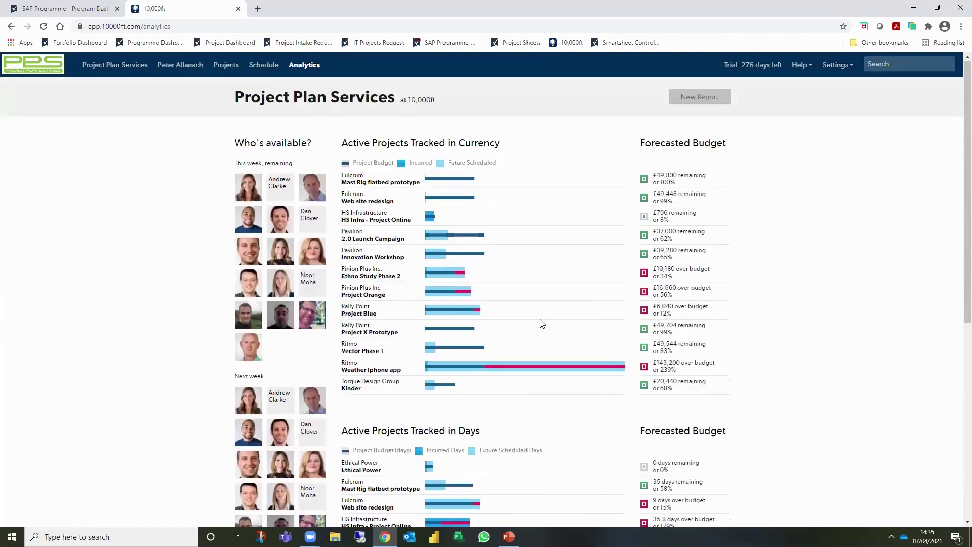
scroll(542, 323, "down", 2)
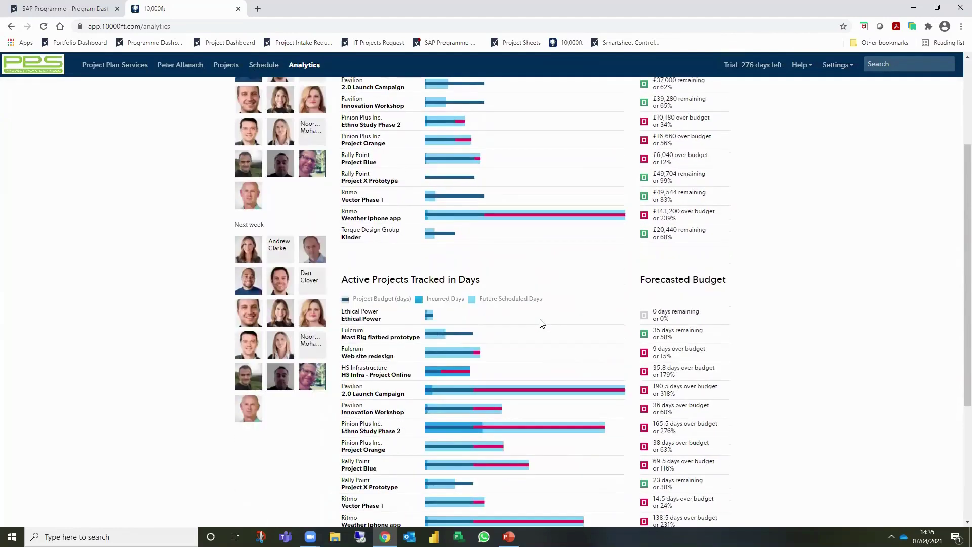
scroll(542, 323, "up", 3)
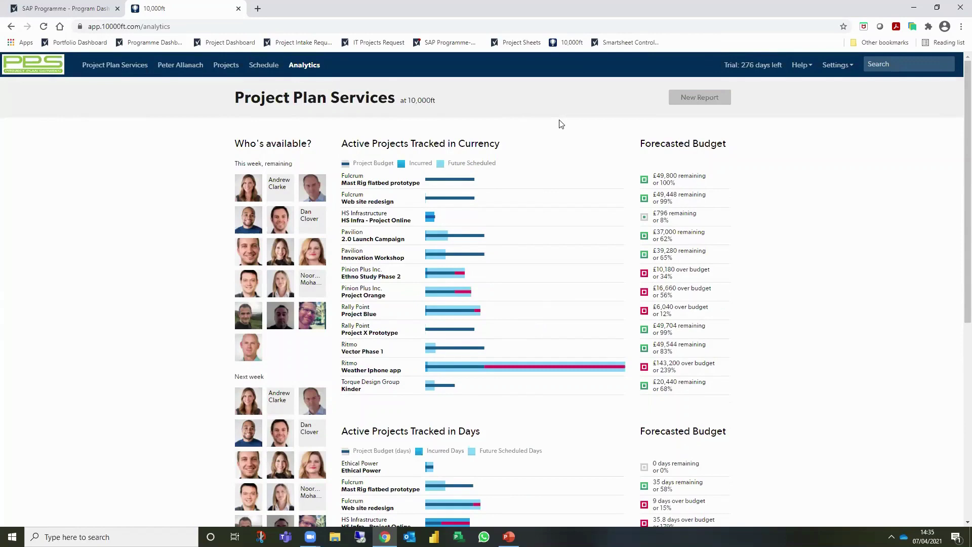
scroll(487, 325, "down", 2)
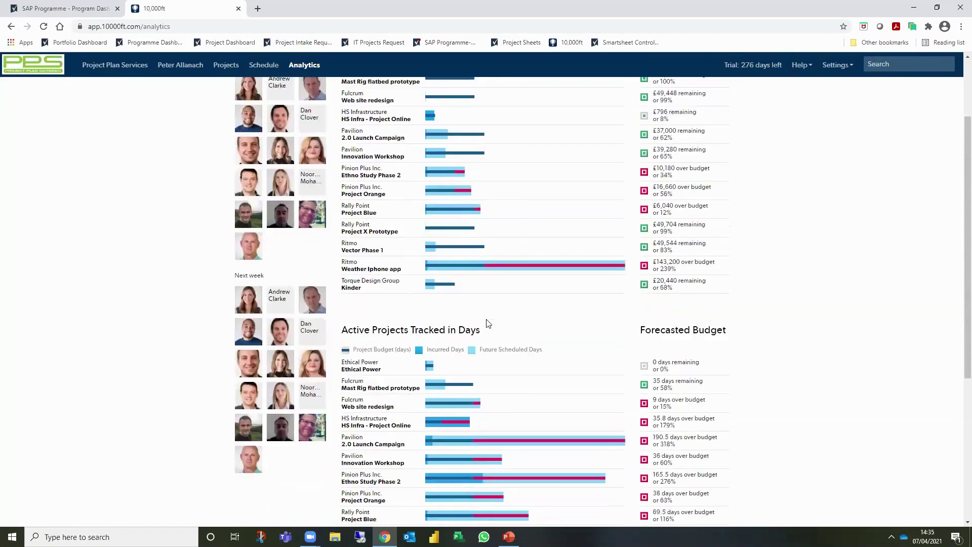
scroll(488, 324, "down", 5)
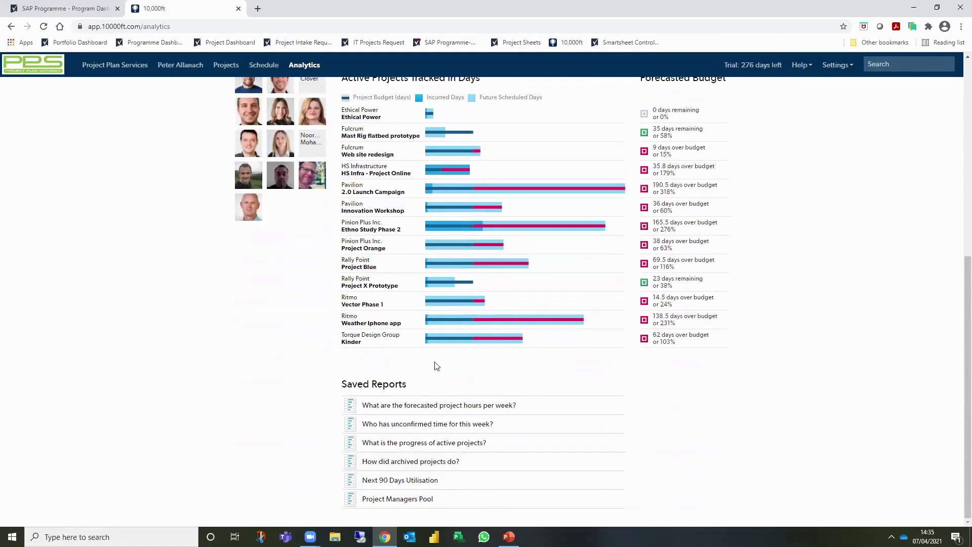
Open the saved report Next 90 Days Utilisation and review the report view types offered
scroll(437, 361, "up", 3)
scroll(437, 361, "down", 3)
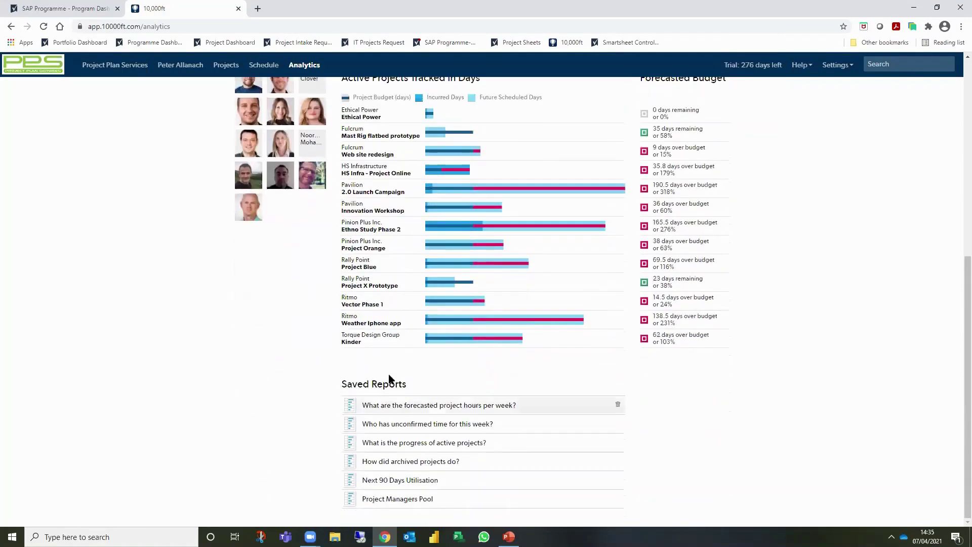
left_click(404, 475)
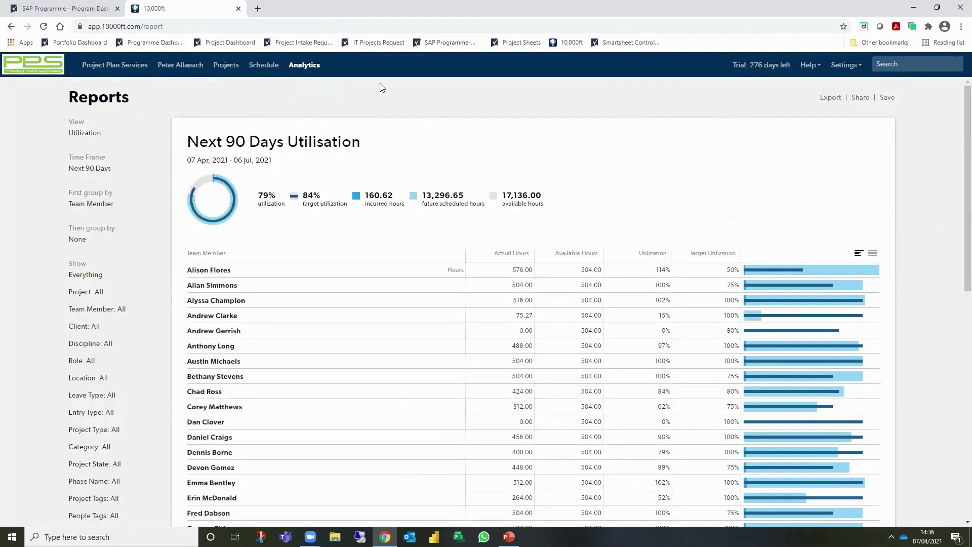
left_click(90, 133)
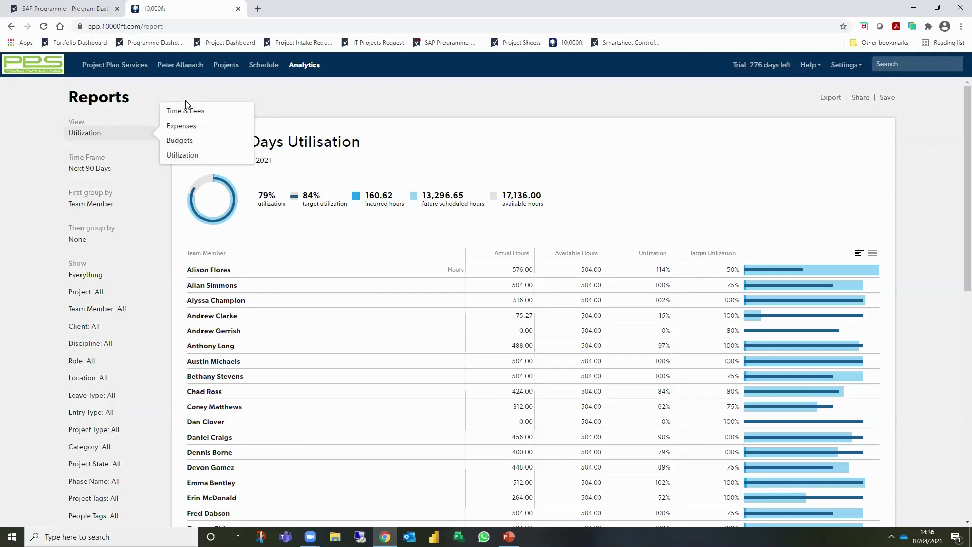
left_click(388, 80)
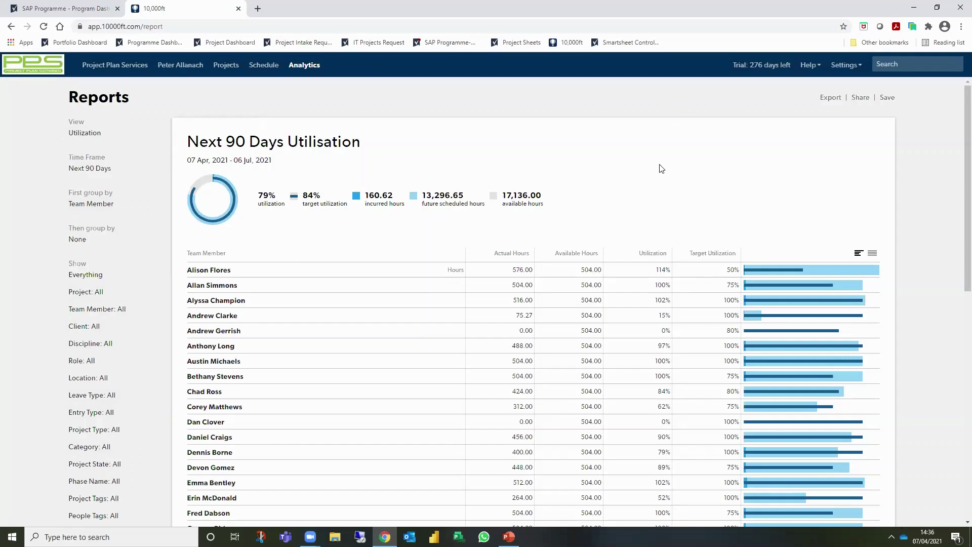
Examine utilization against target for all team members and placeholders, and switch the utilization bars to the alternative chart display
scroll(264, 289, "down", 4)
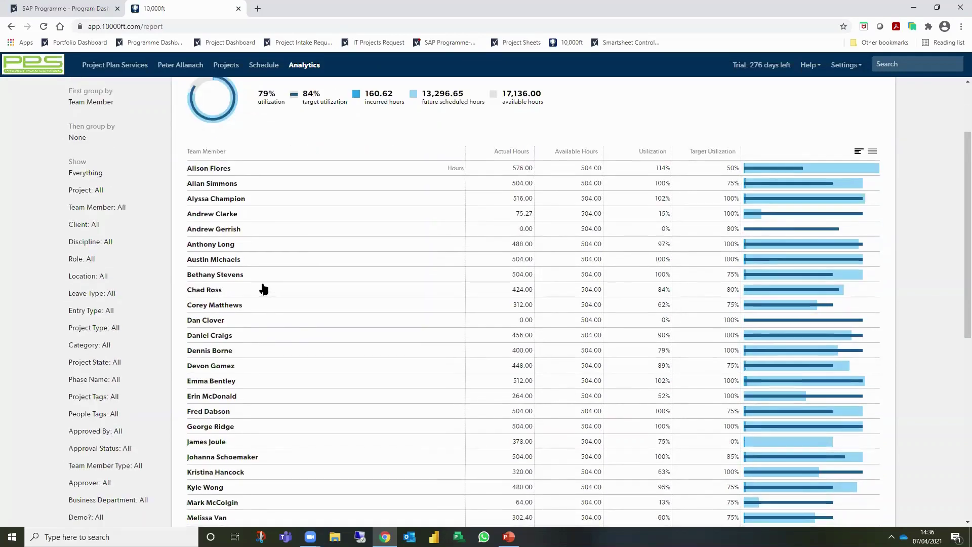
scroll(263, 289, "down", 5)
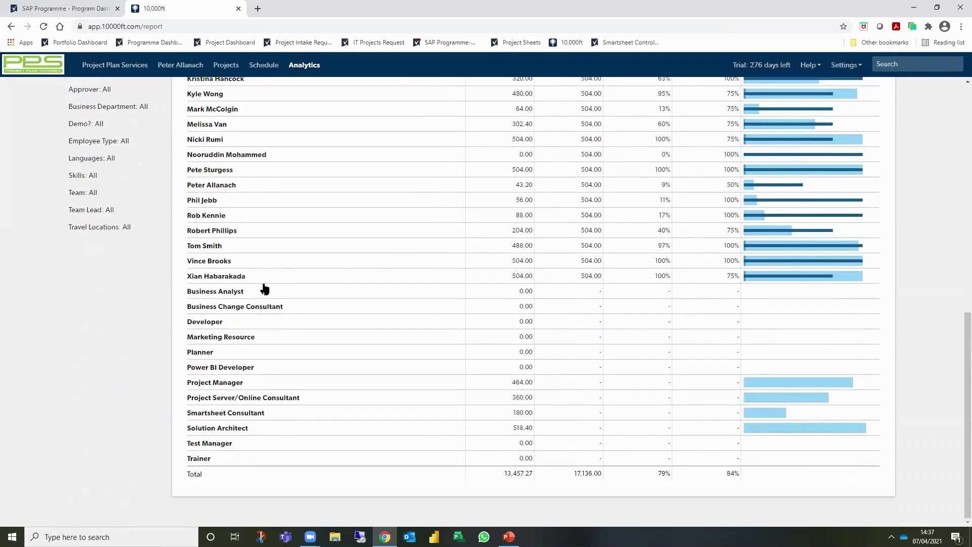
scroll(264, 288, "up", 8)
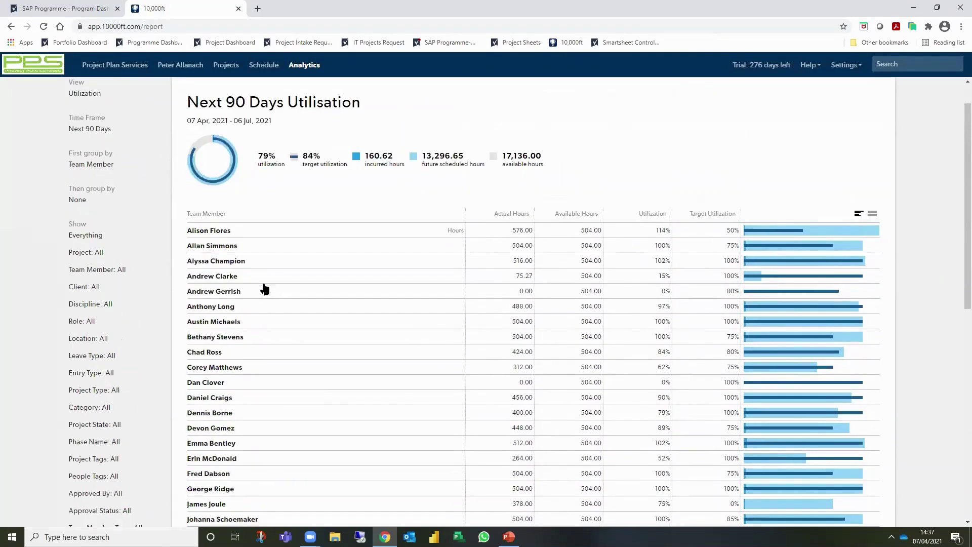
scroll(270, 288, "down", 1)
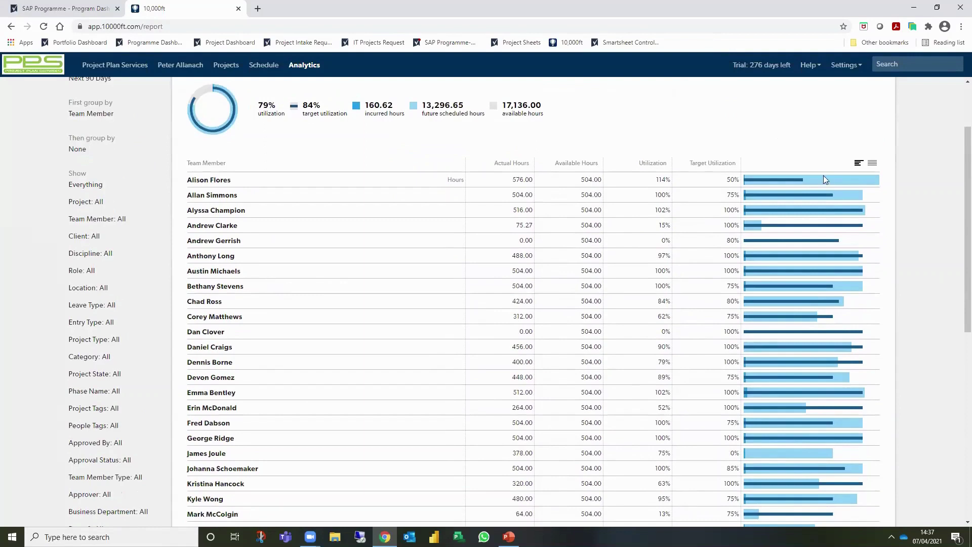
left_click(873, 164)
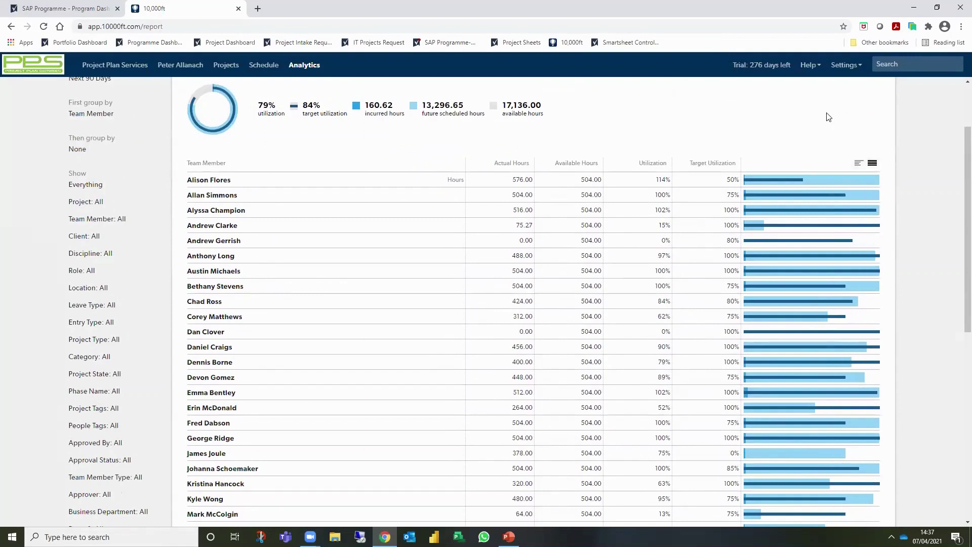
scroll(800, 151, "up", 1)
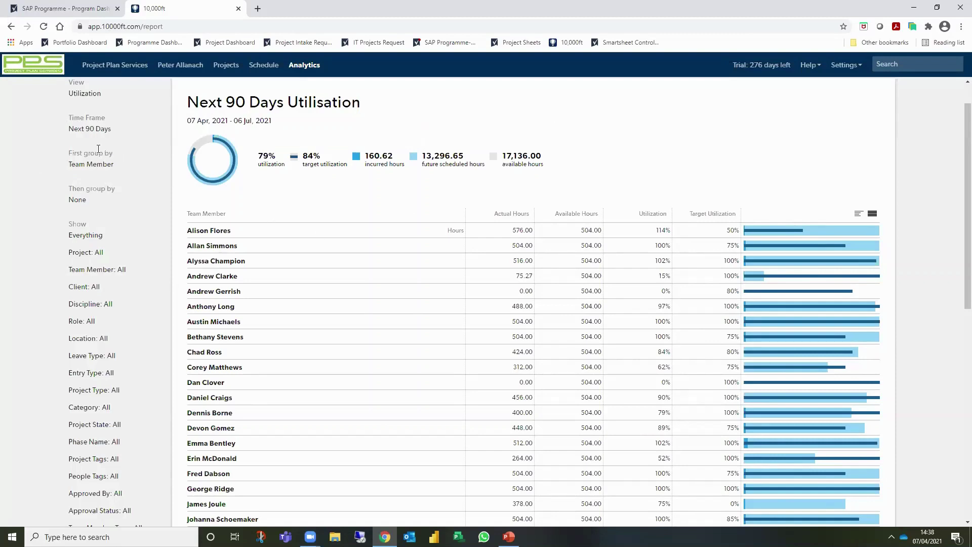
Group the utilization report first by Month, run it, and expand 2021-04 into its daily figures
left_click(96, 169)
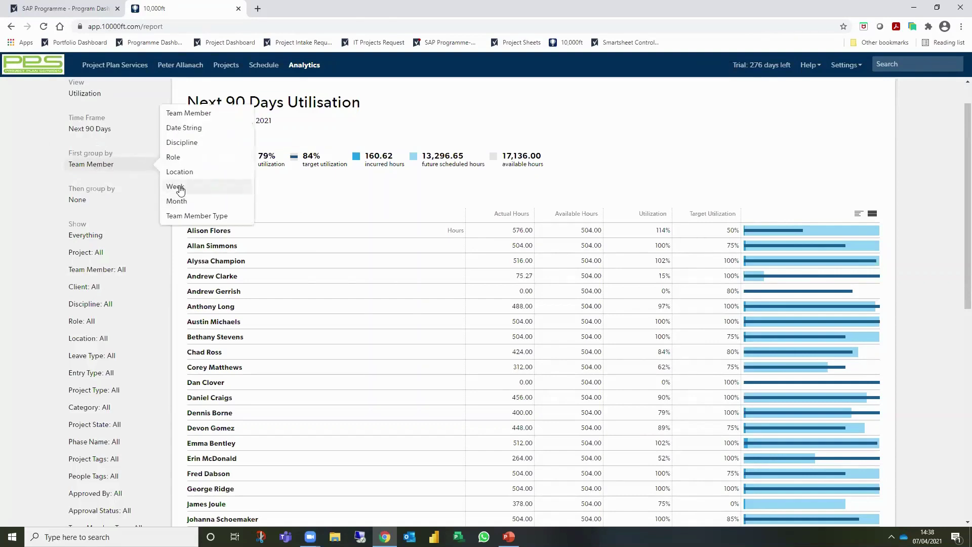
left_click(179, 202)
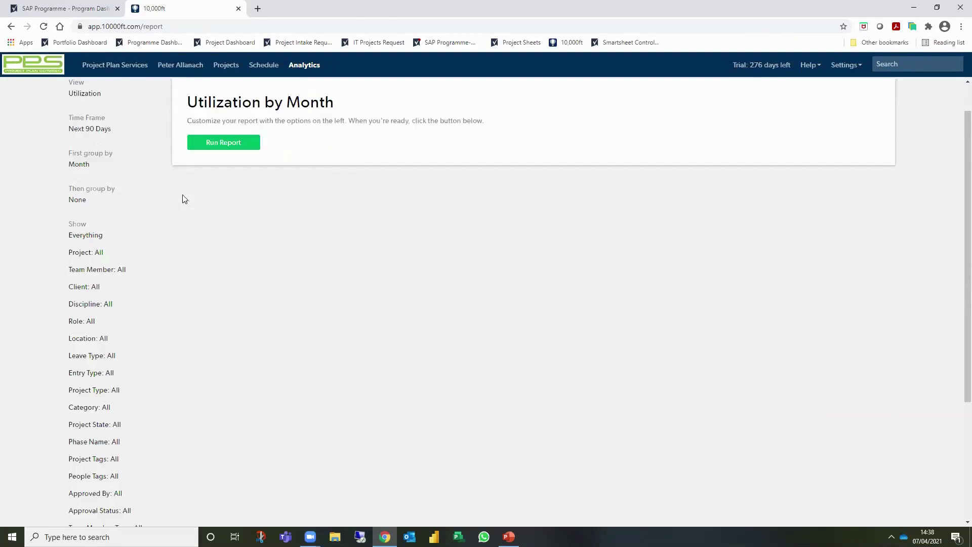
left_click(242, 144)
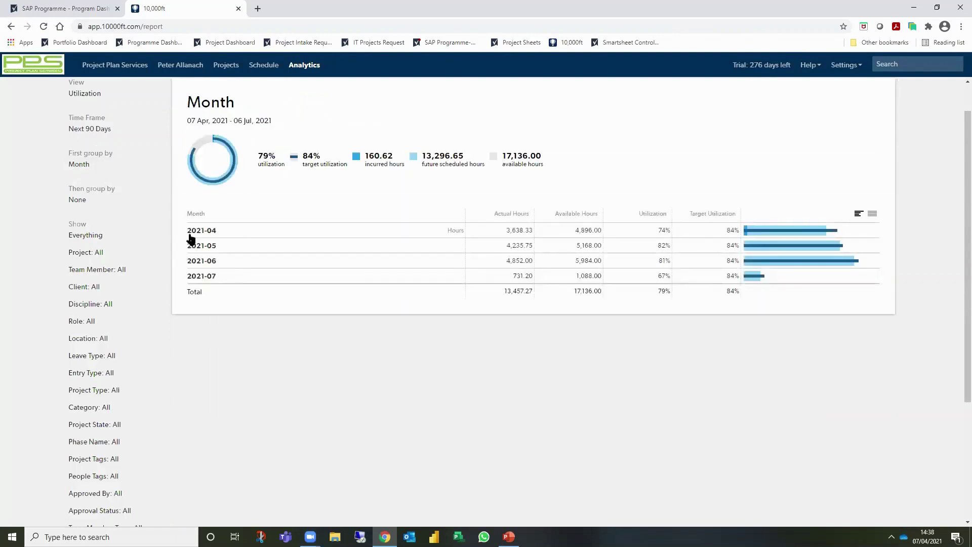
left_click(195, 230)
scroll(330, 277, "down", 1)
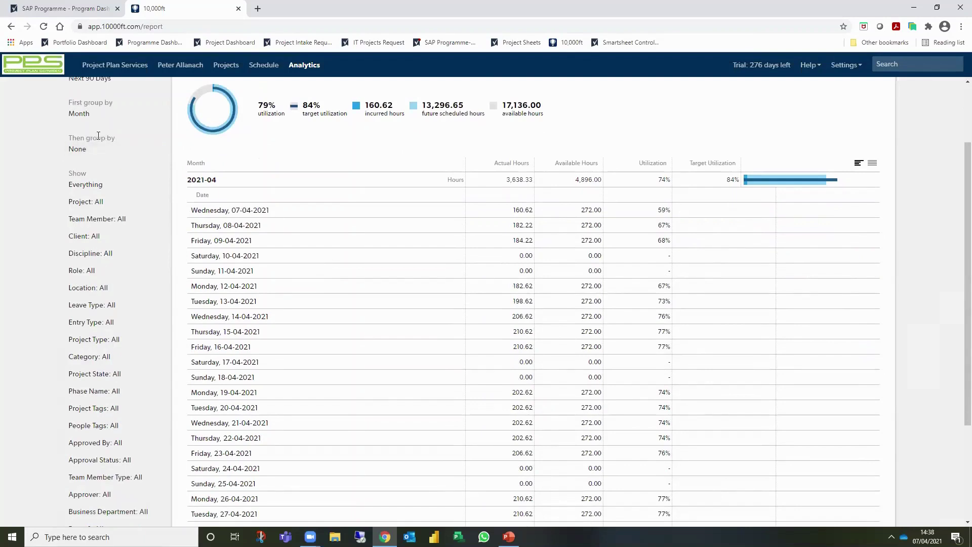
Set the report's second grouping to Team Member and examine the utilization breakdown for every month down to the total
left_click(70, 150)
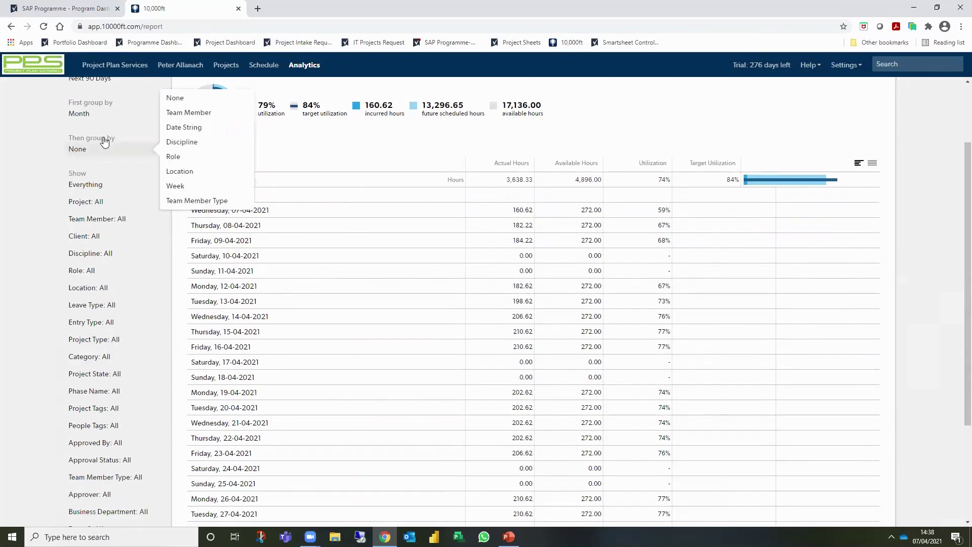
left_click(190, 114)
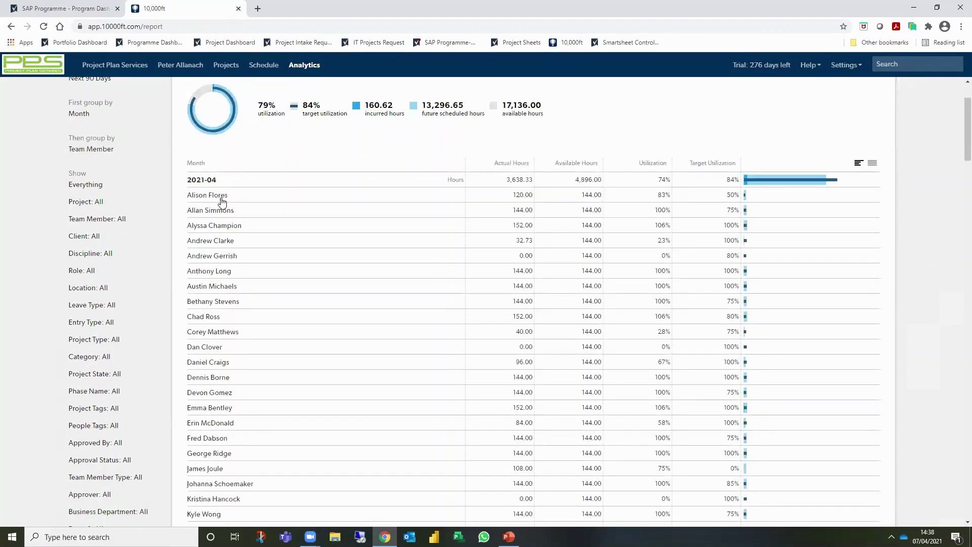
scroll(516, 310, "down", 6)
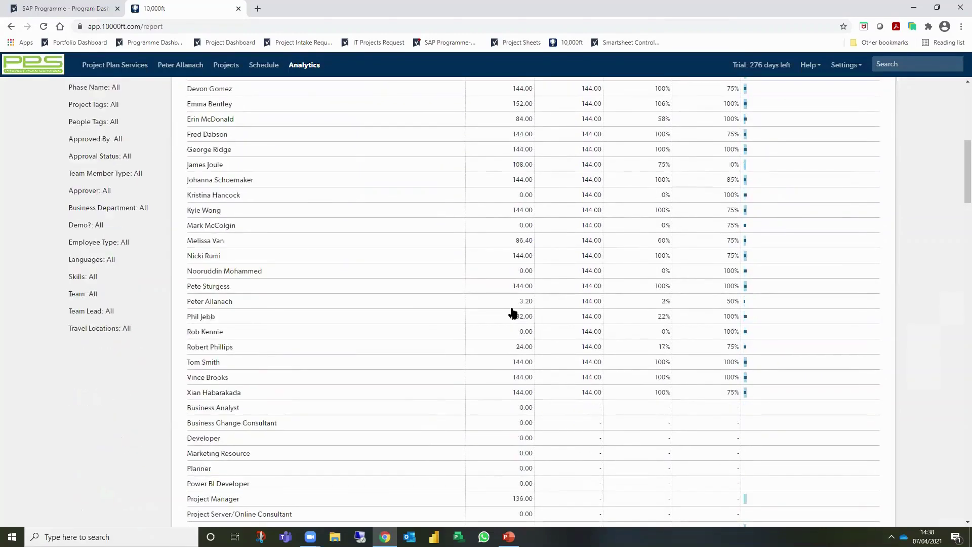
scroll(513, 313, "down", 6)
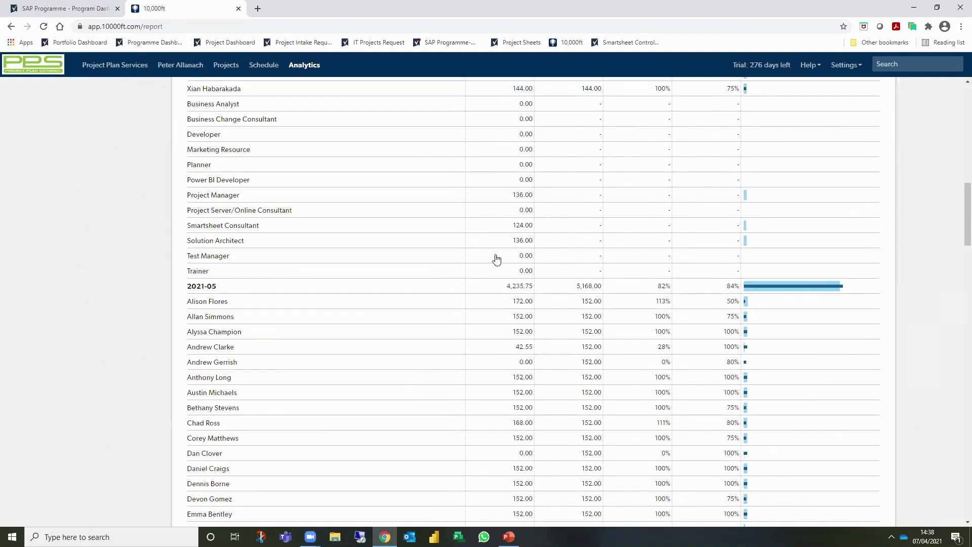
scroll(378, 282, "down", 15)
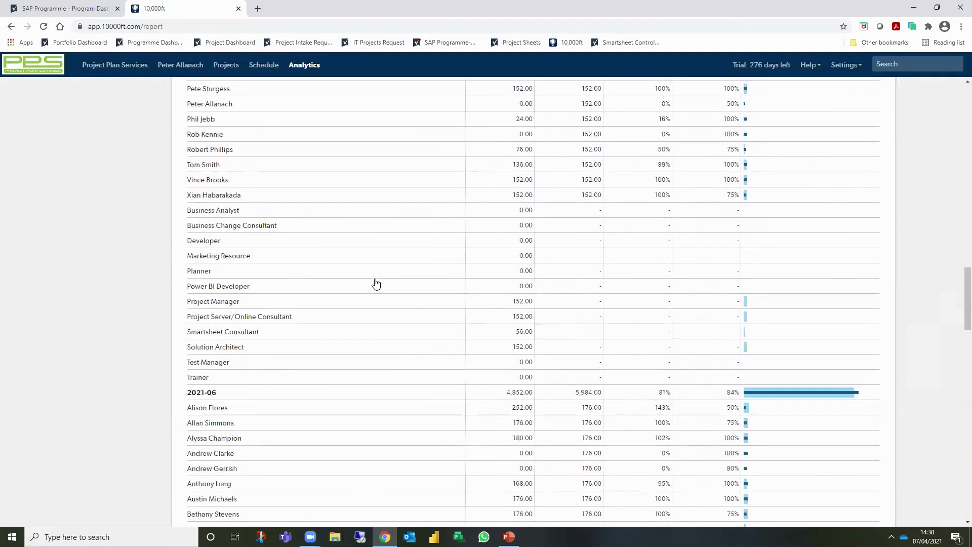
scroll(376, 283, "down", 9)
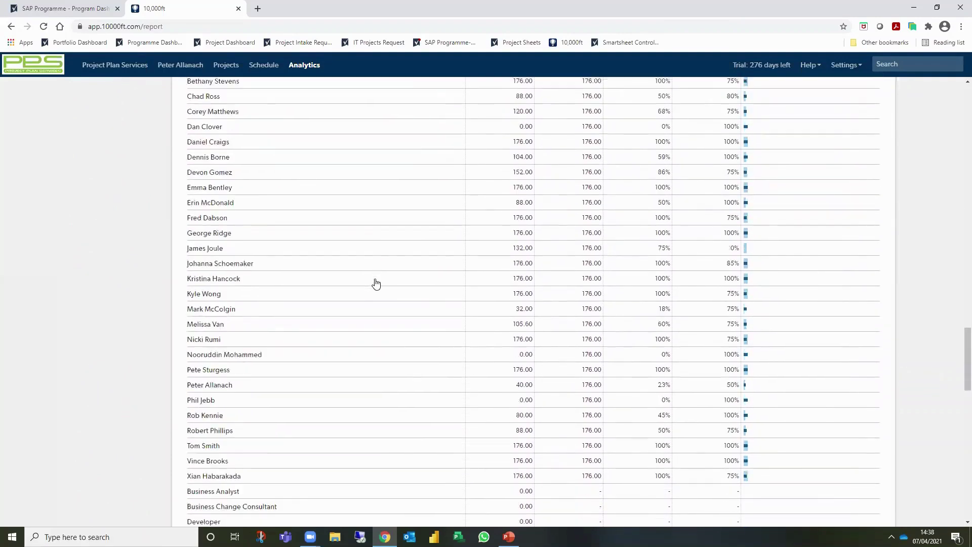
scroll(377, 283, "down", 7)
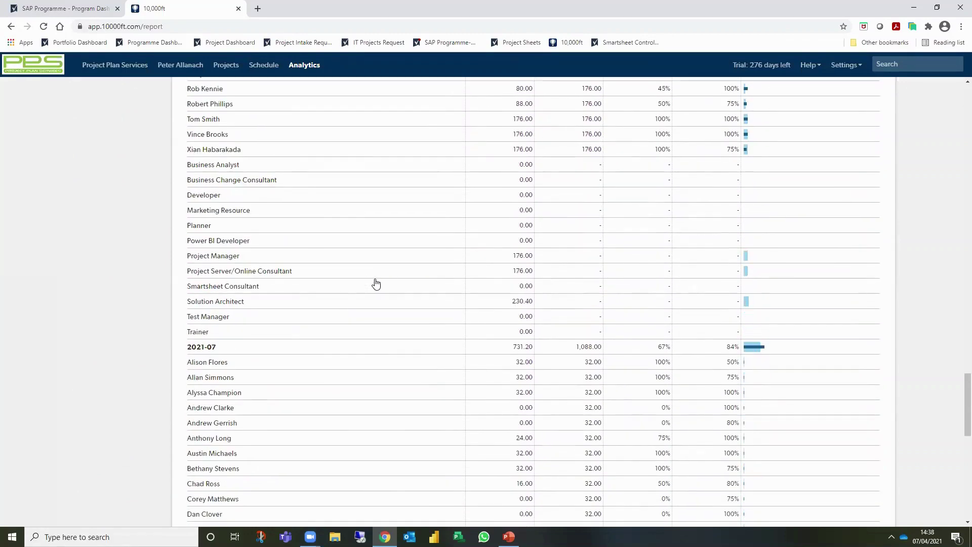
scroll(376, 283, "down", 10)
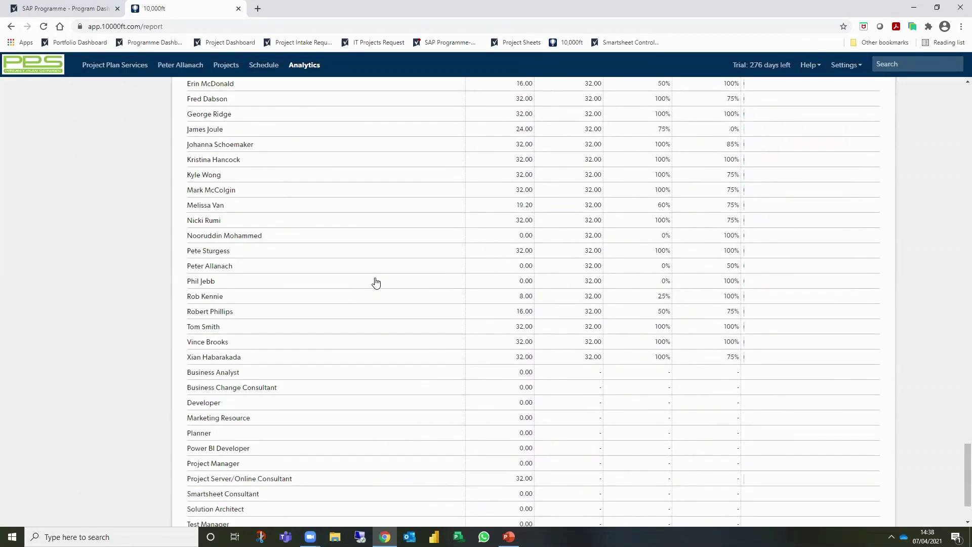
scroll(377, 284, "down", 2)
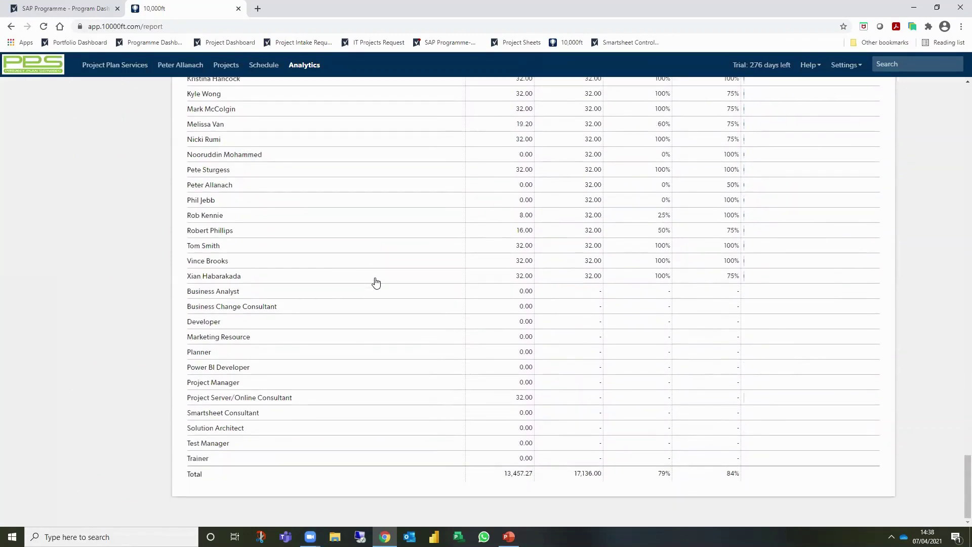
scroll(377, 284, "up", 20)
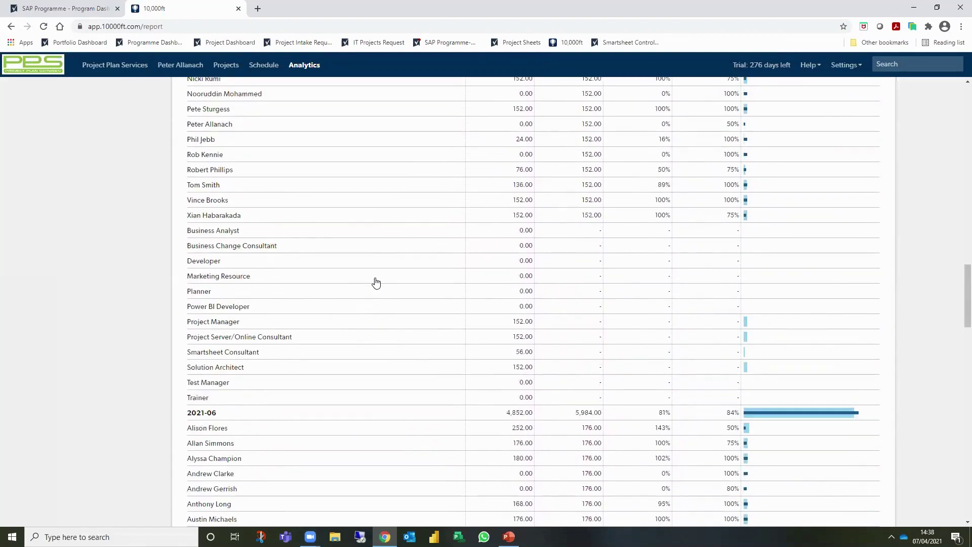
scroll(376, 284, "up", 20)
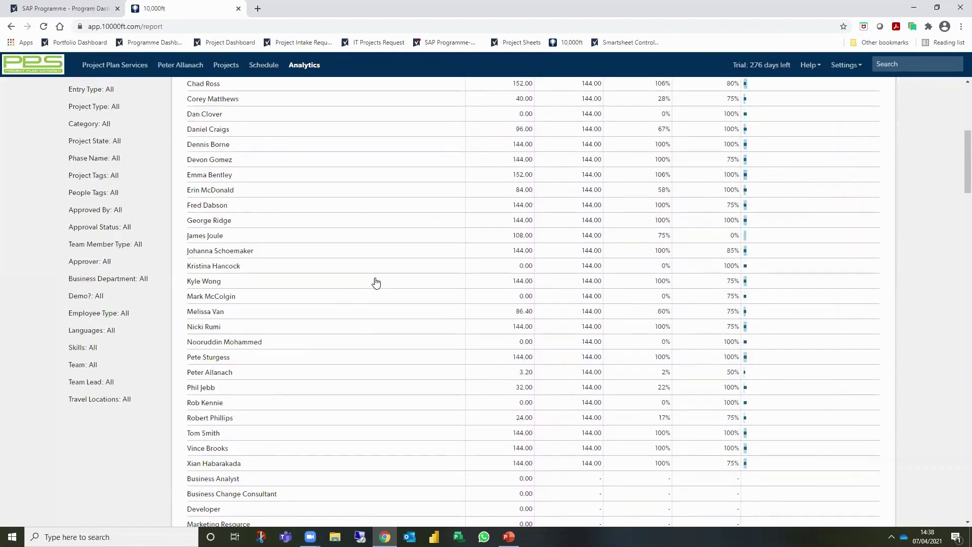
scroll(376, 283, "up", 8)
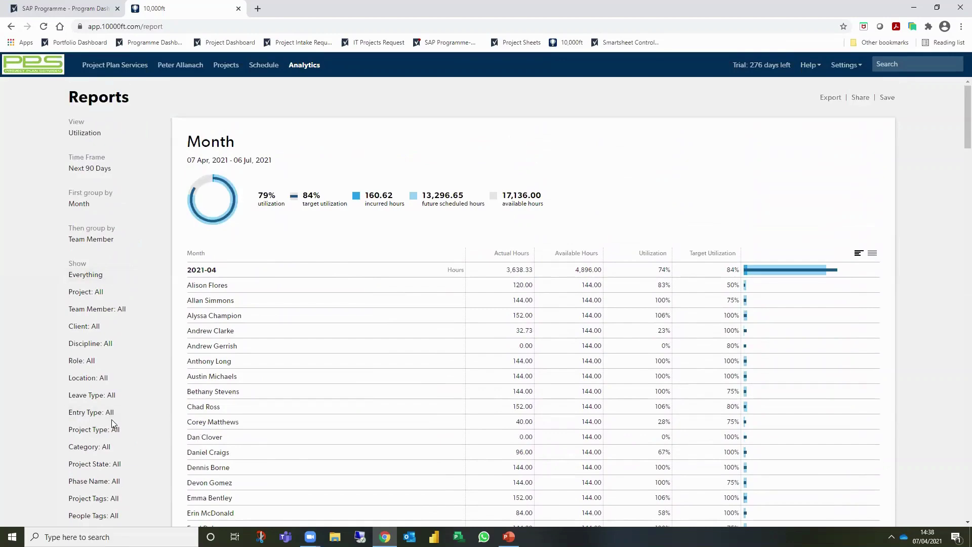
Review the filters available for narrowing the utilization report
scroll(30, 344, "down", 5)
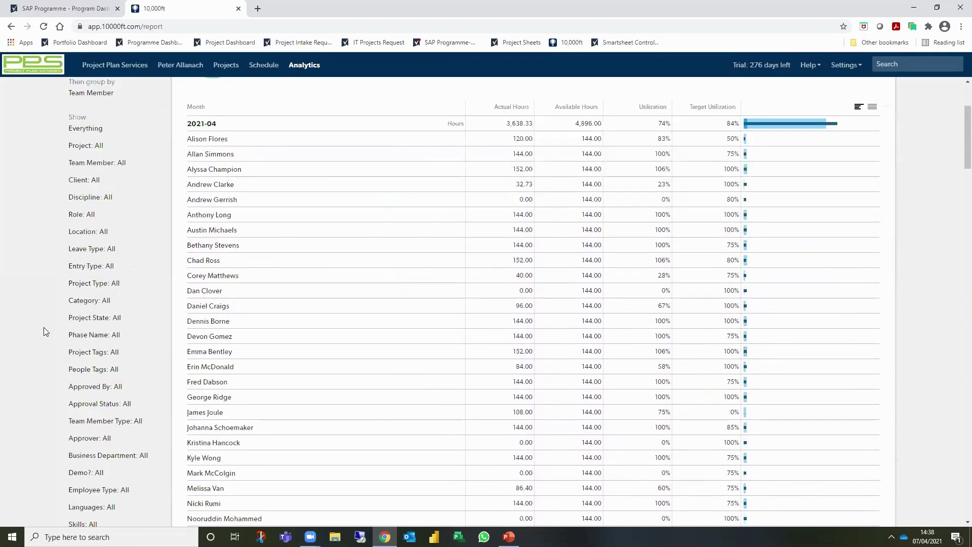
scroll(45, 332, "down", 2)
scroll(44, 332, "up", 7)
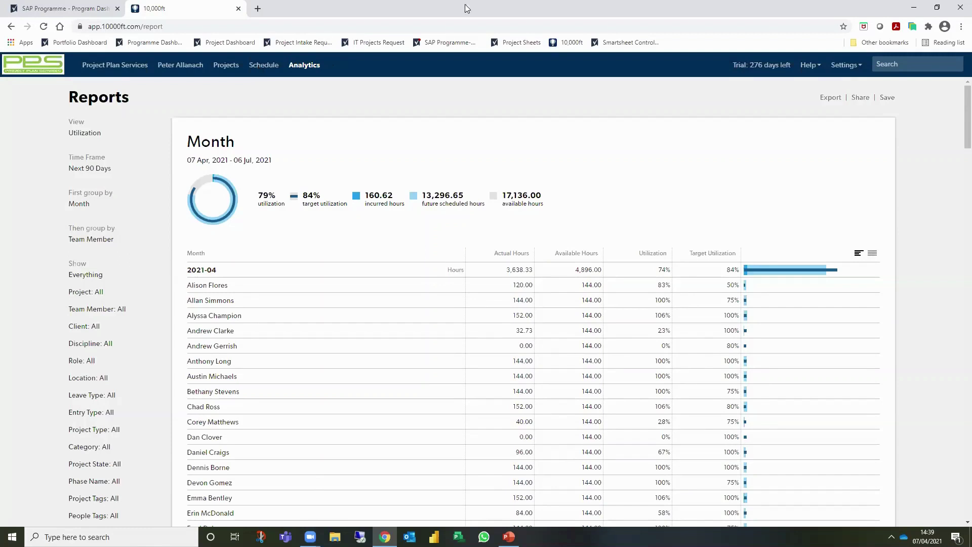
Open the _10000ft Webinar Demo project and review its brief, resourcing schedule and worklist
left_click(223, 69)
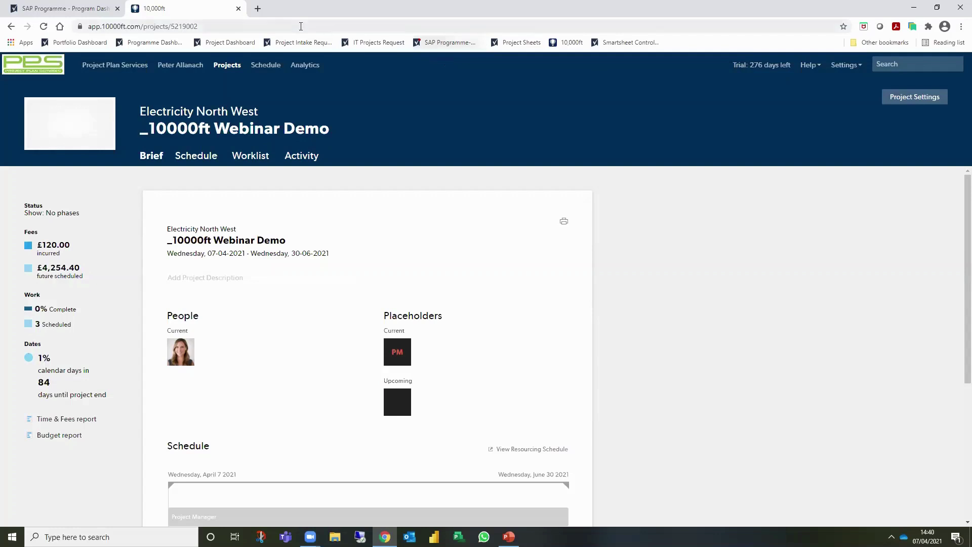
left_click(197, 161)
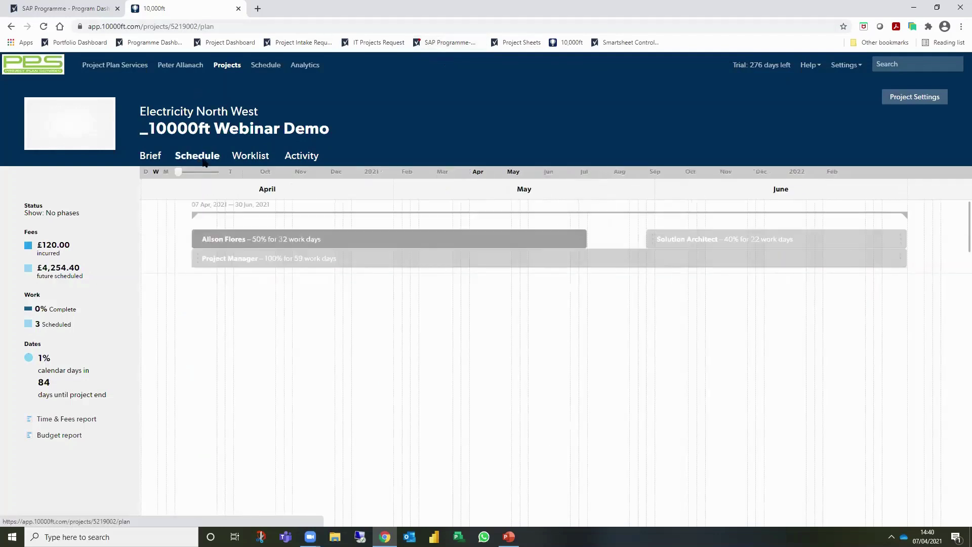
left_click(263, 161)
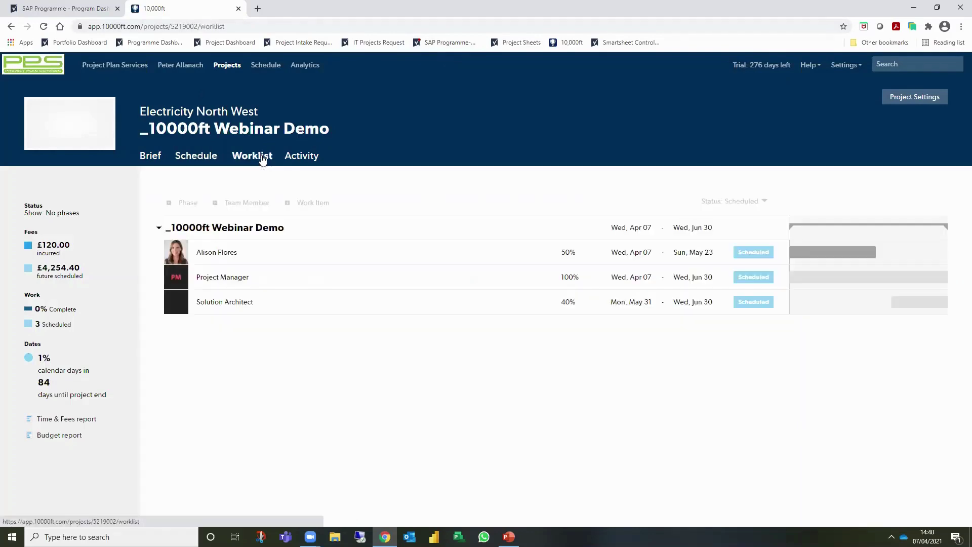
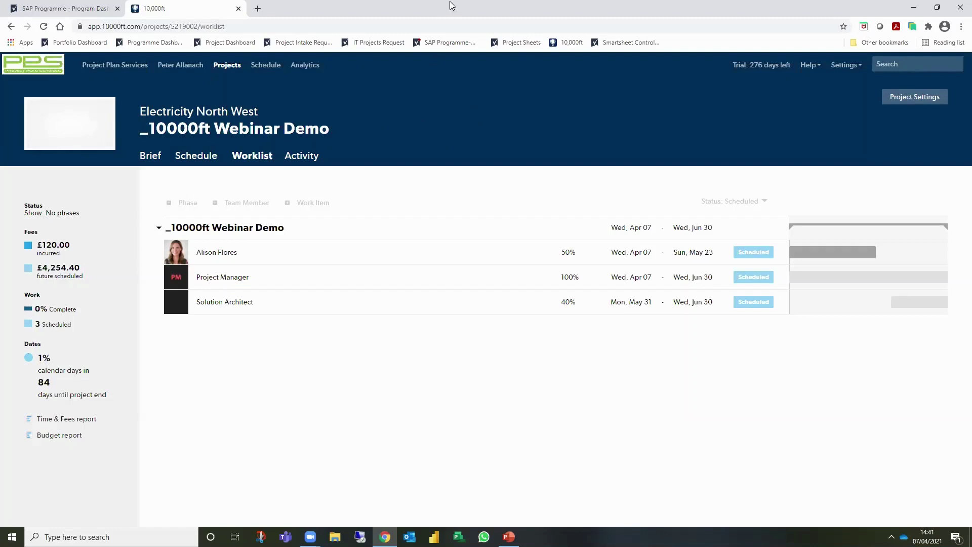
Show the People list and open the first listed team member's profile for editing
left_click(121, 67)
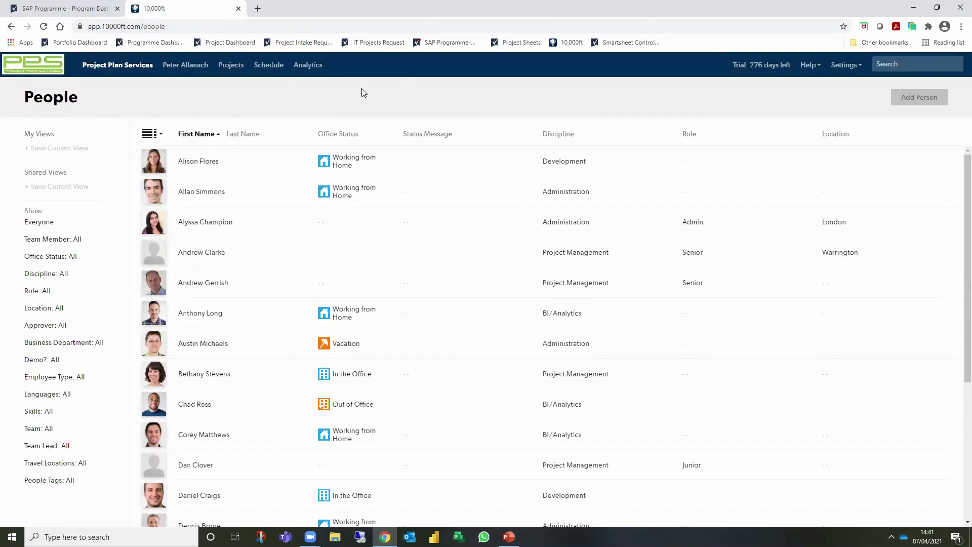
left_click(198, 162)
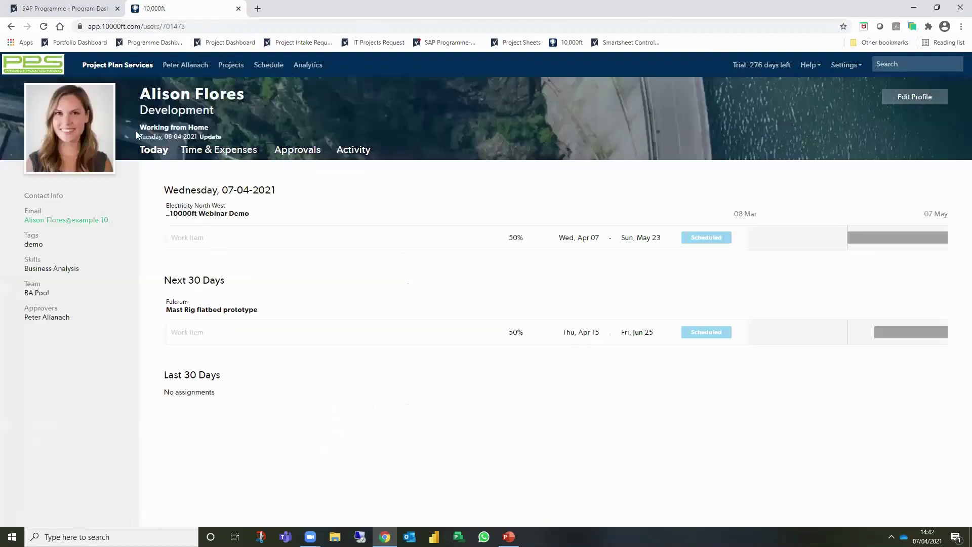
left_click(915, 96)
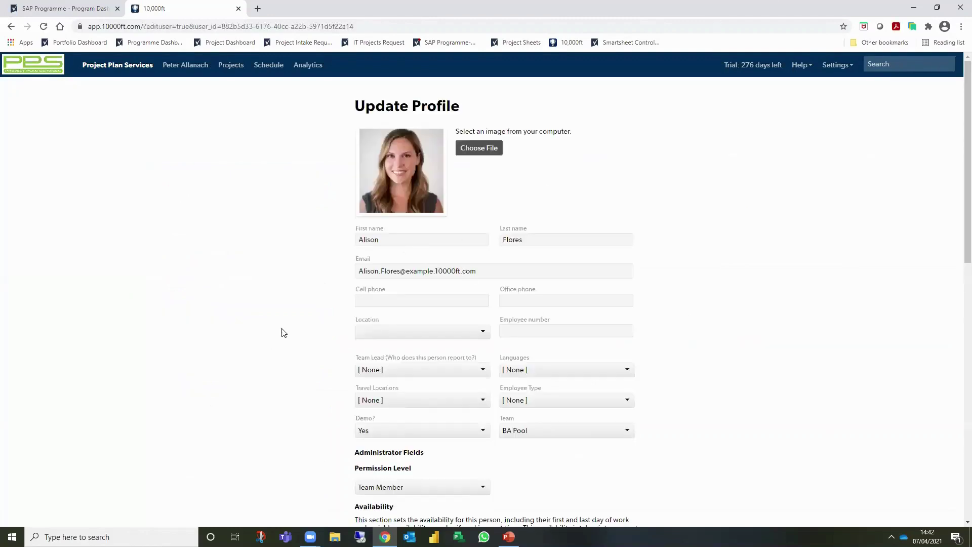
Review the profile's custom fields and the pools available for the Team field
scroll(338, 207, "down", 1)
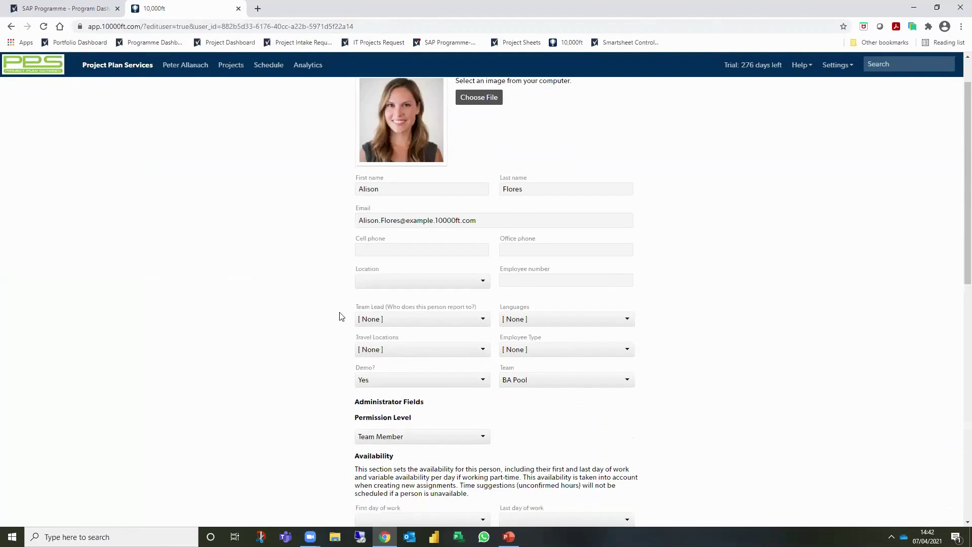
left_click(628, 381)
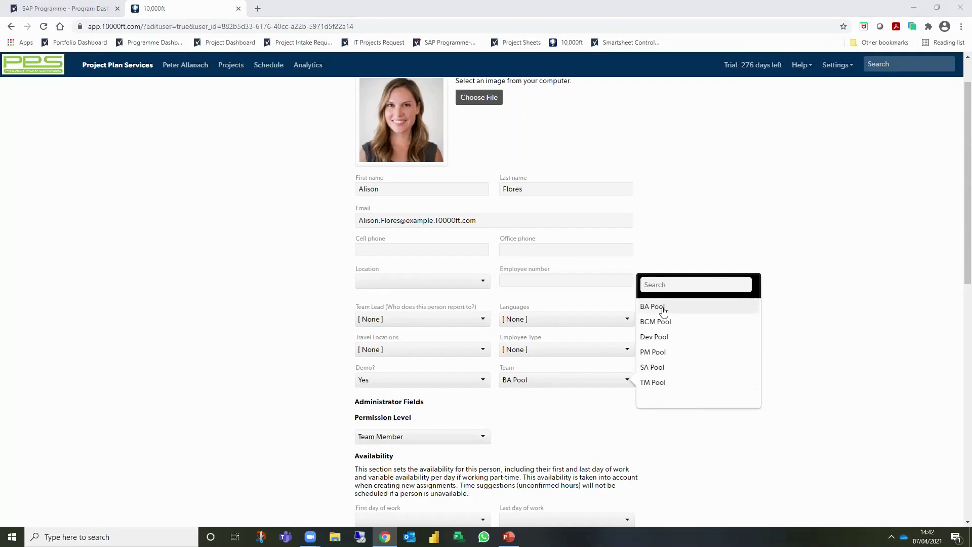
left_click(670, 226)
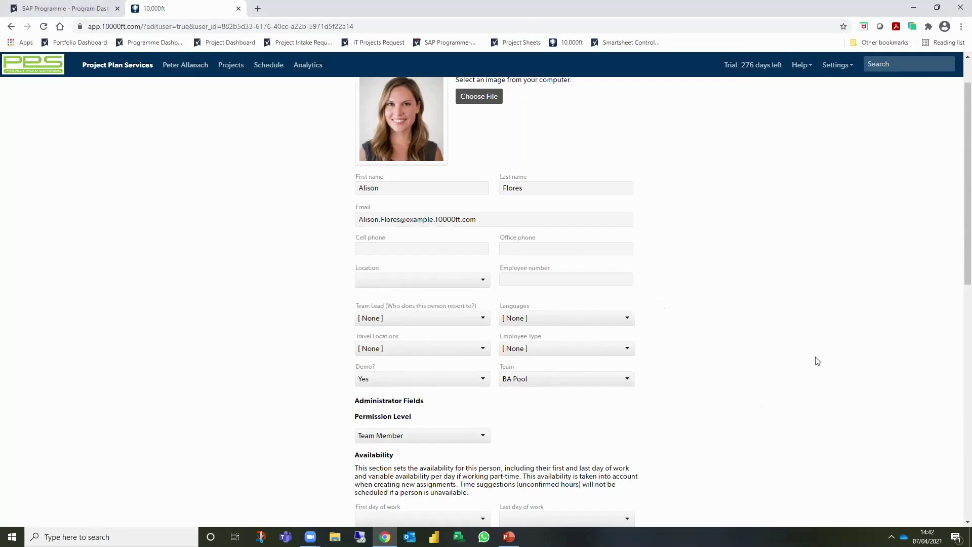
Review the profile's utilization, bill rate, approval and tag fields, including the choices offered for Skills
scroll(818, 361, "down", 5)
scroll(818, 360, "down", 5)
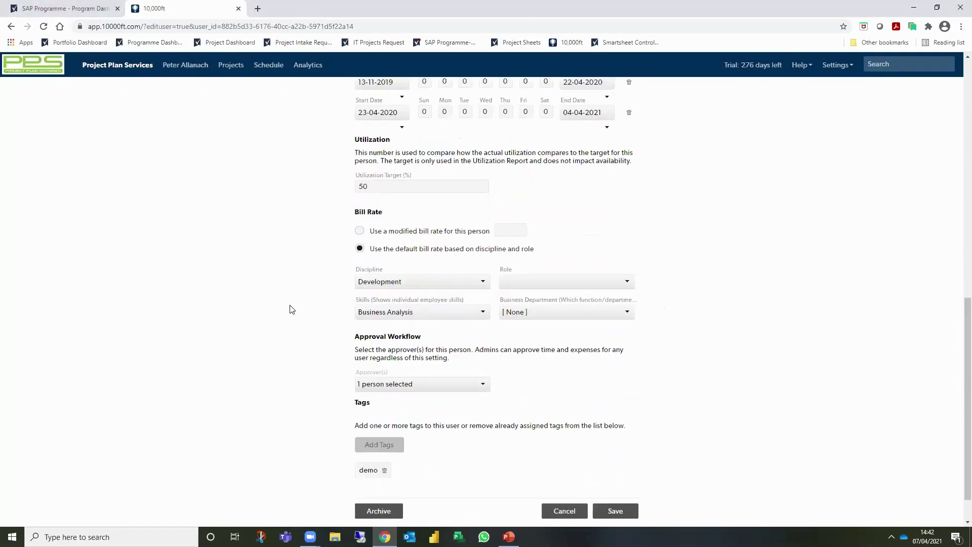
left_click(484, 316)
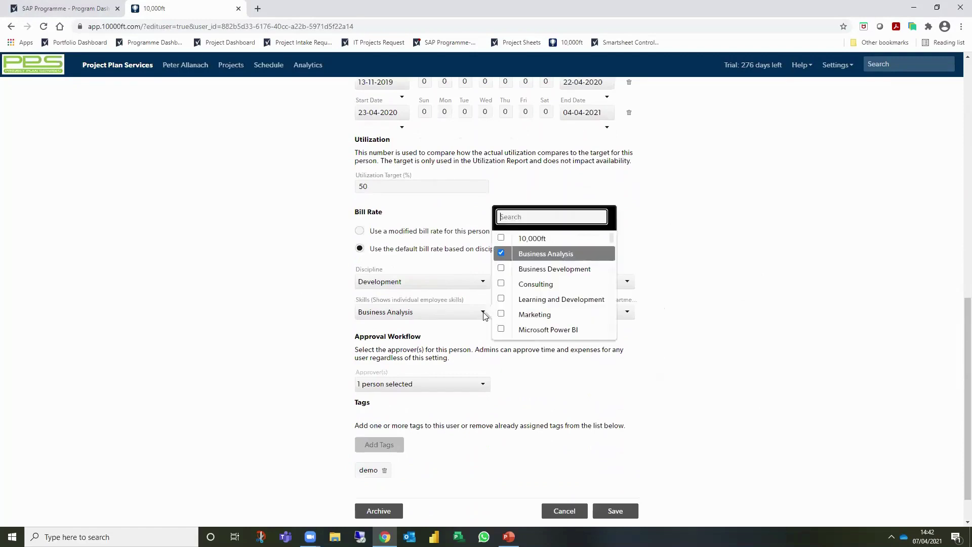
left_click(612, 236)
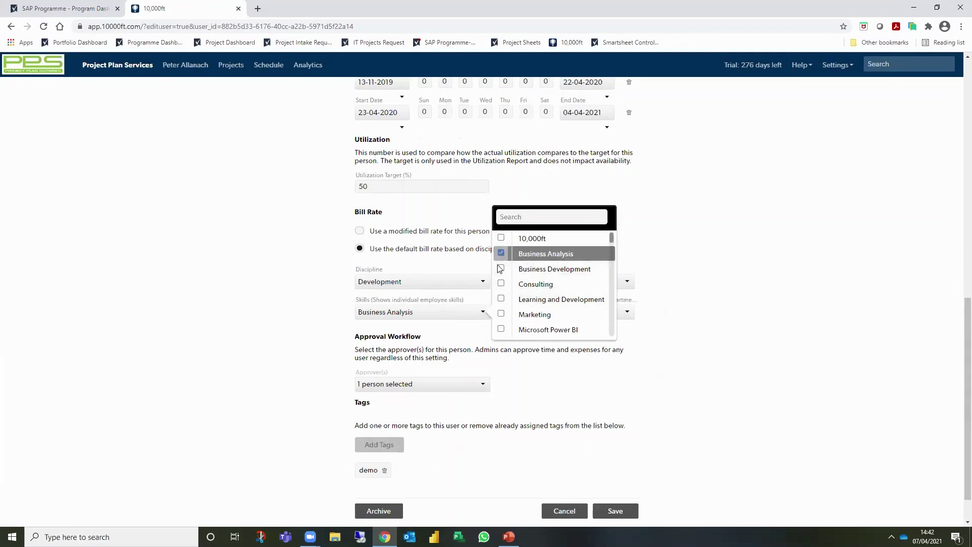
left_click(271, 333)
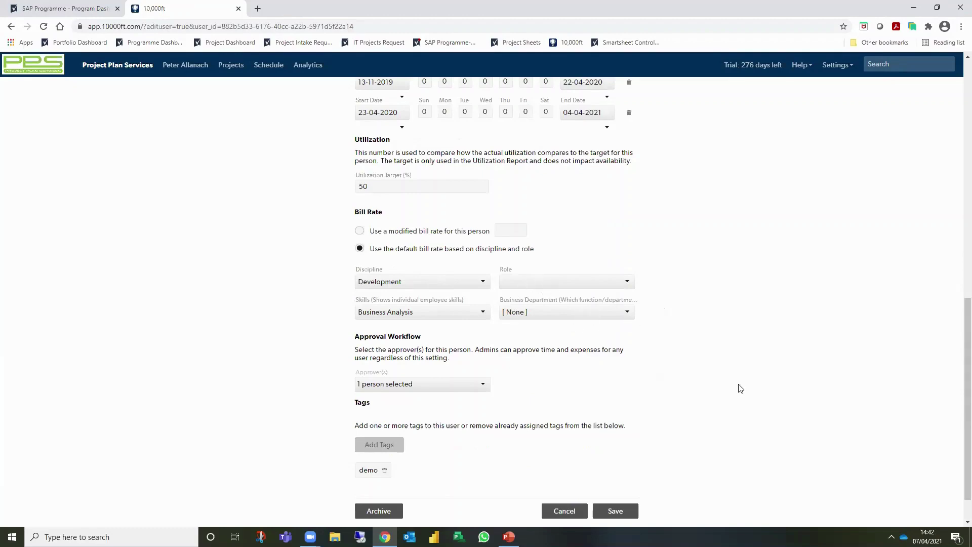
scroll(739, 388, "up", 1)
scroll(739, 389, "up", 10)
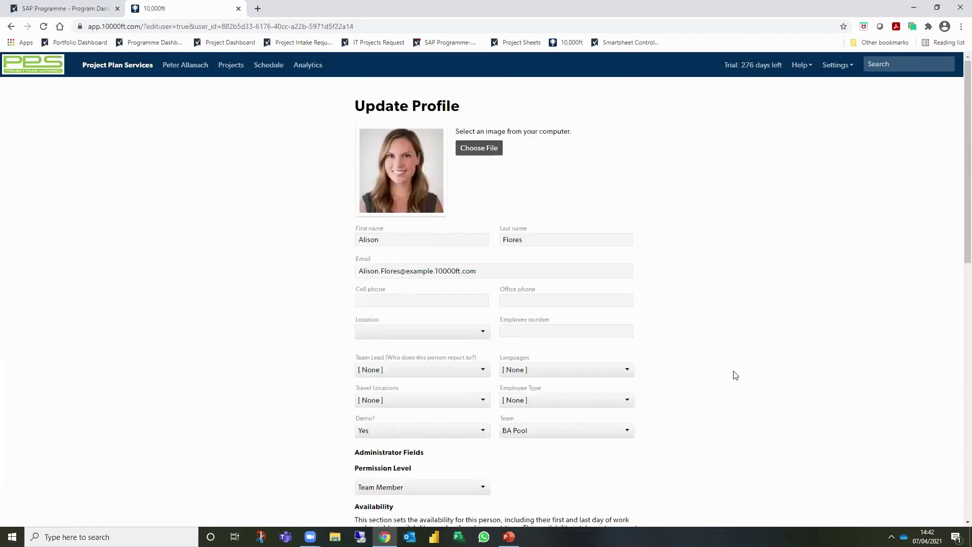
Open the Account Settings and review the licensed users and managed resources in the People section
left_click(826, 65)
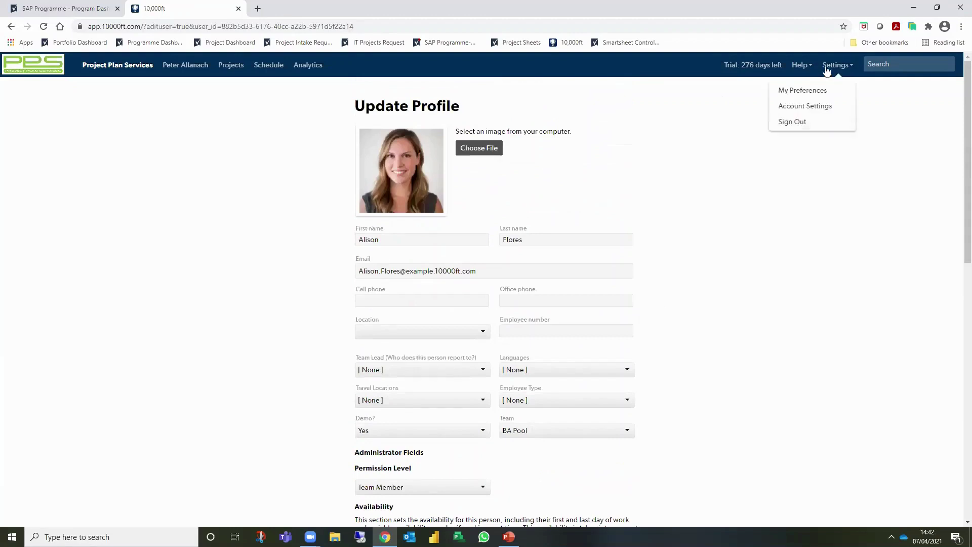
left_click(816, 104)
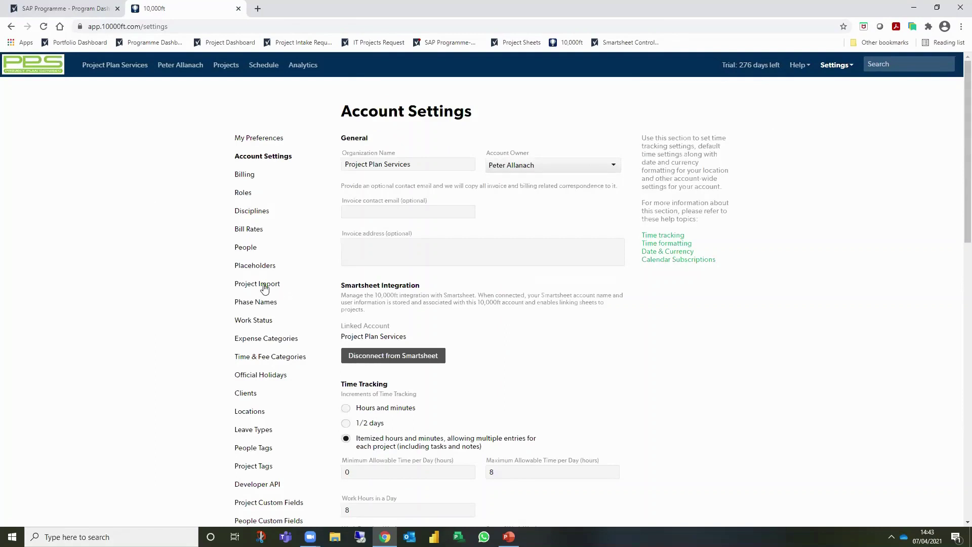
left_click(247, 249)
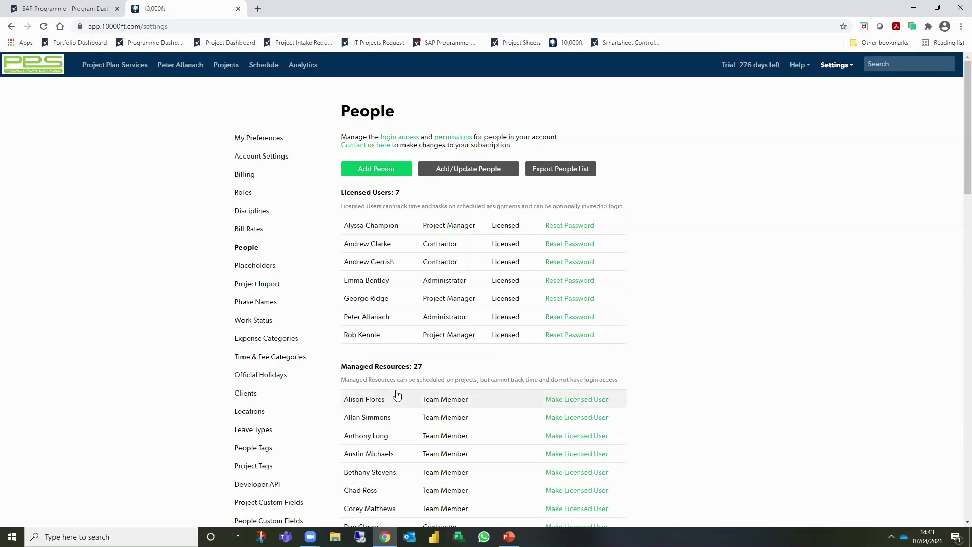
scroll(395, 390, "down", 1)
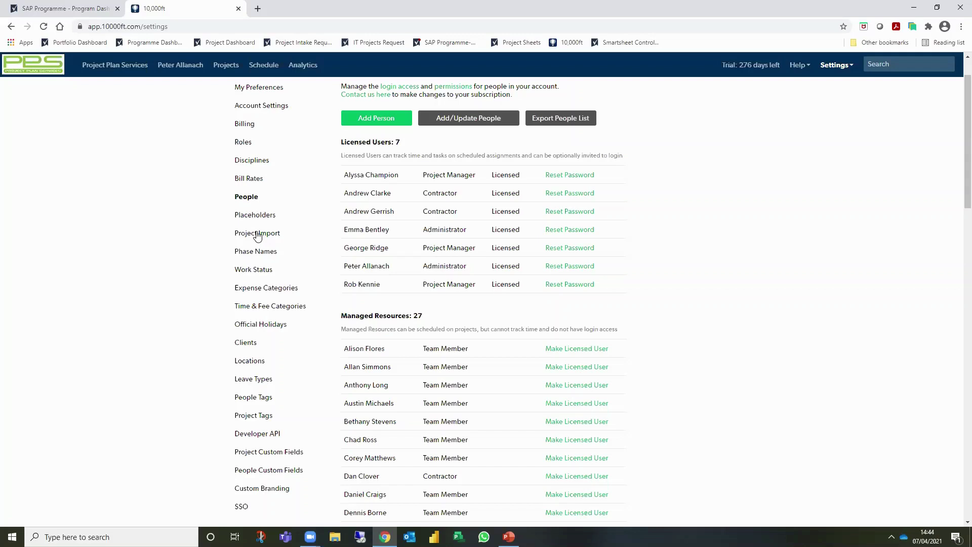
scroll(211, 249, "up", 1)
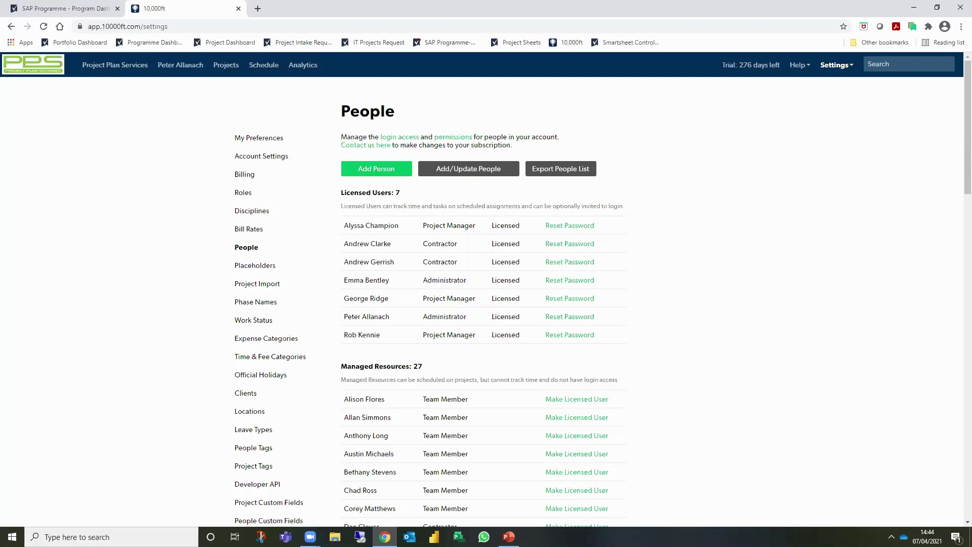
key("alt+Tab")
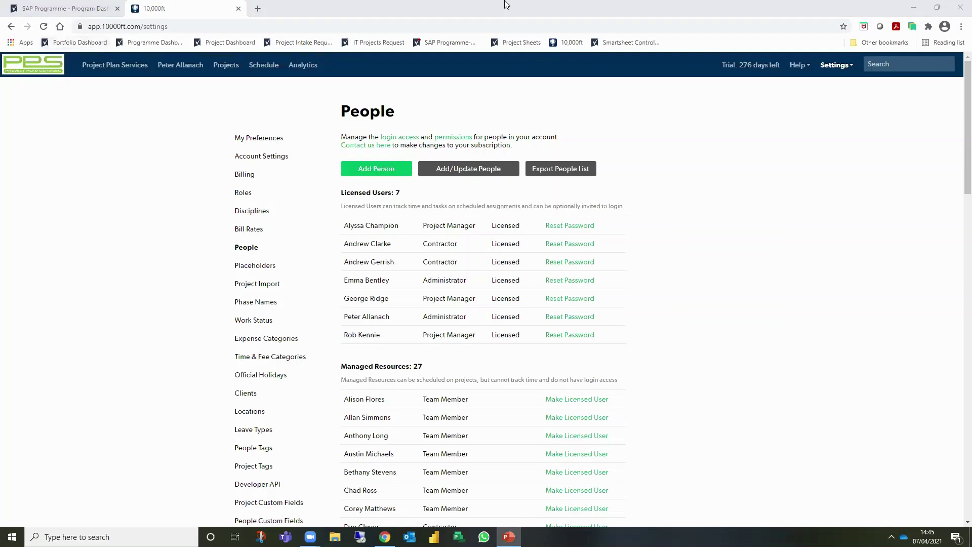
Switch to the Smartsheet SAP Programme dashboard, open the CAA0014 - Project Plan sheet and show it as a zoomed-out Gantt chart
left_click(69, 8)
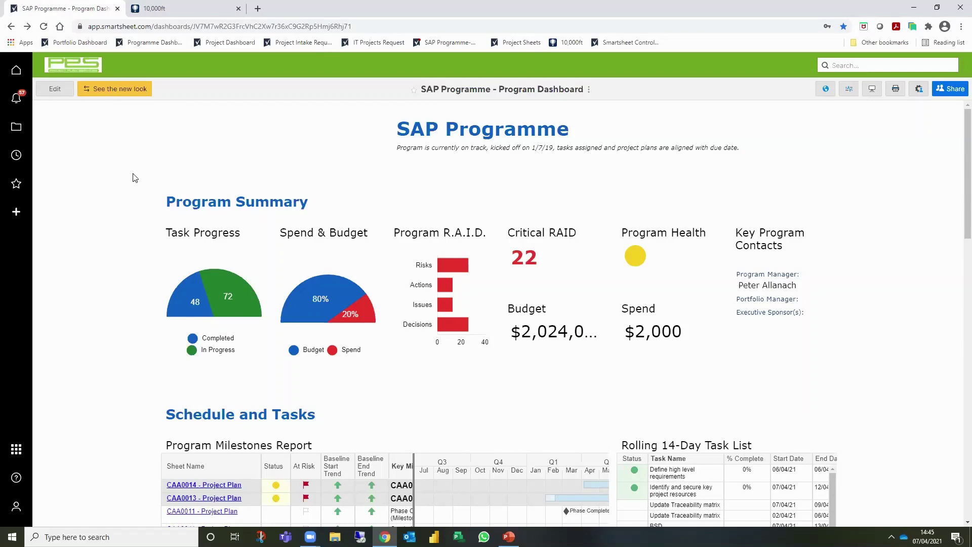
scroll(137, 177, "down", 4)
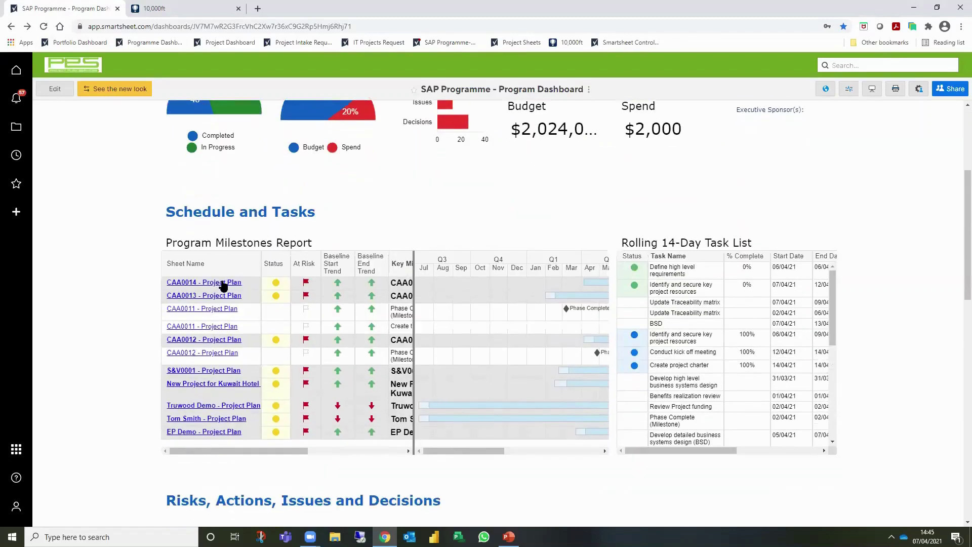
left_click(222, 282)
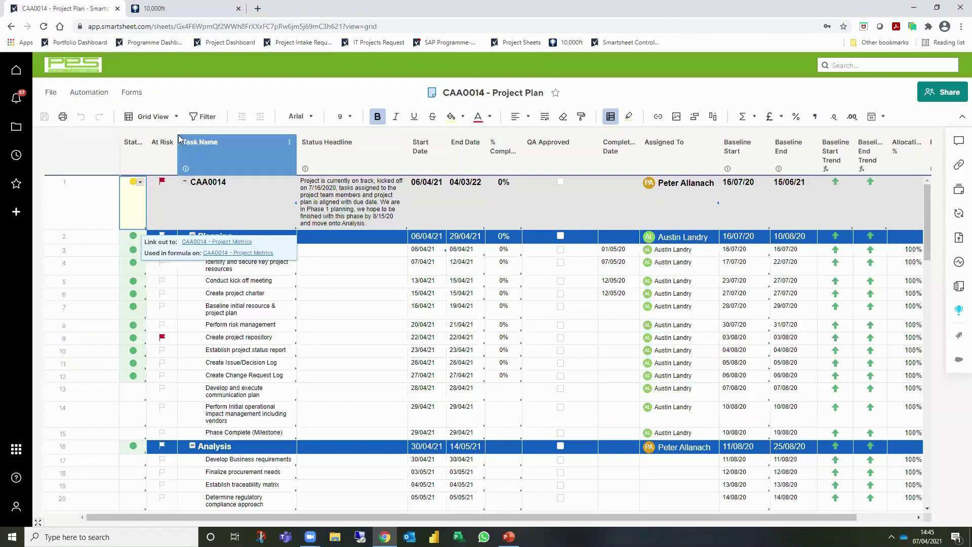
left_click(170, 117)
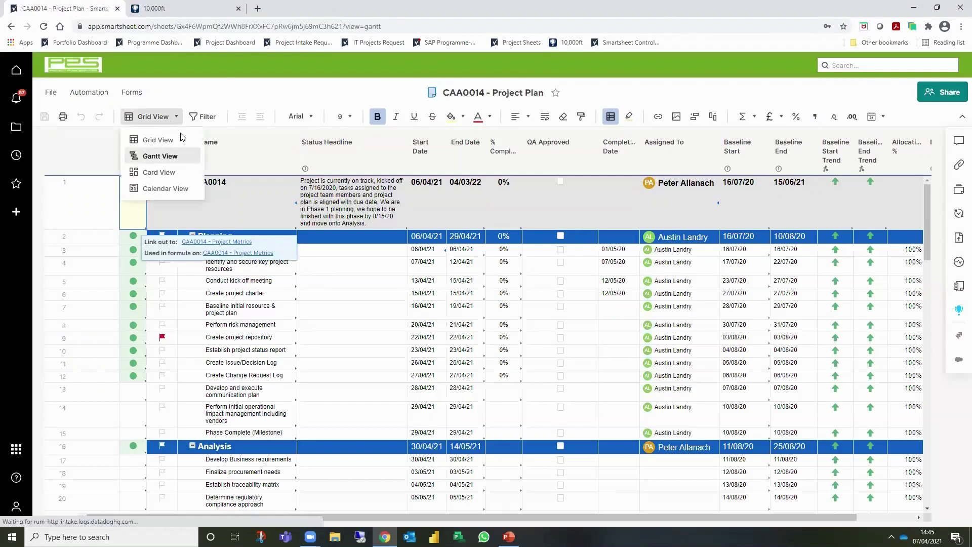
left_click(175, 156)
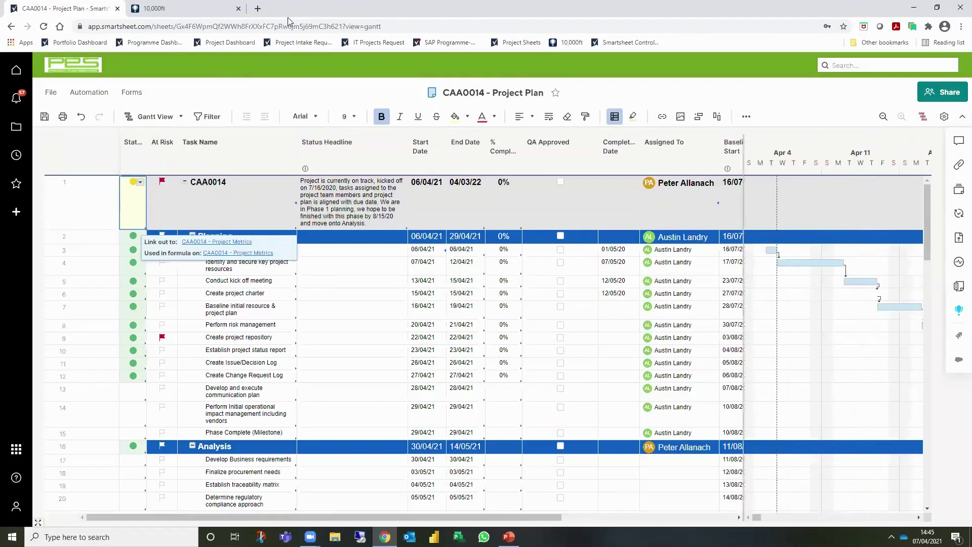
left_click(884, 117)
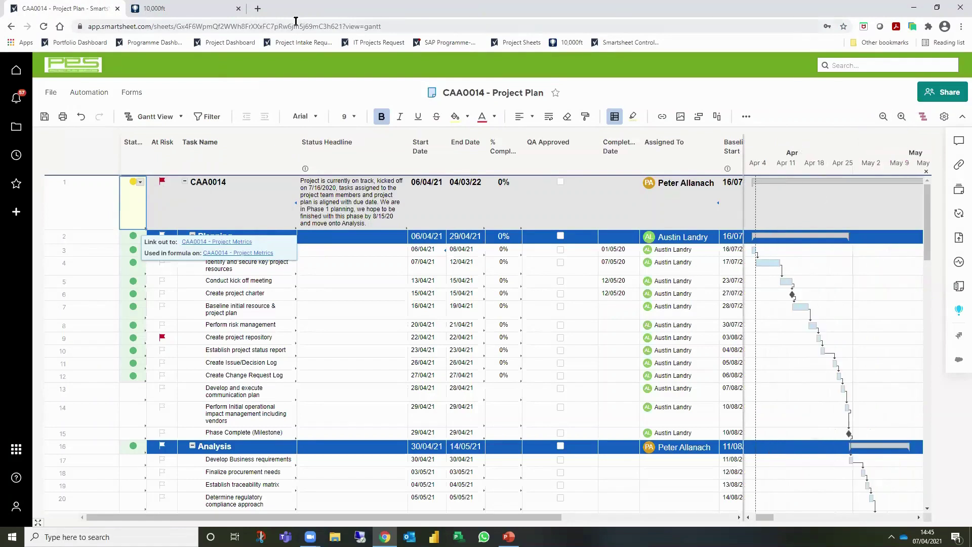
Examine who is assigned to the Planning and Analysis tasks in the project plan
left_click(336, 252)
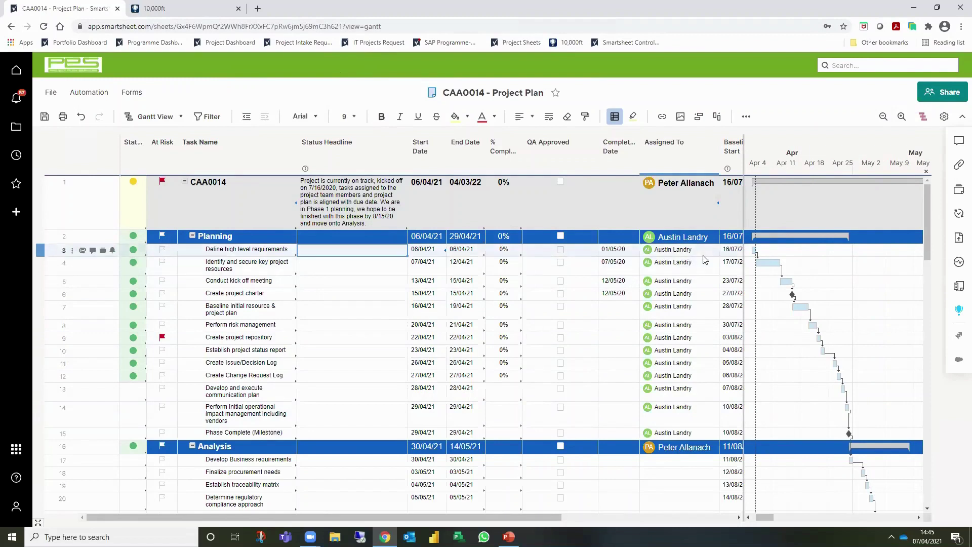
scroll(694, 329, "down", 2)
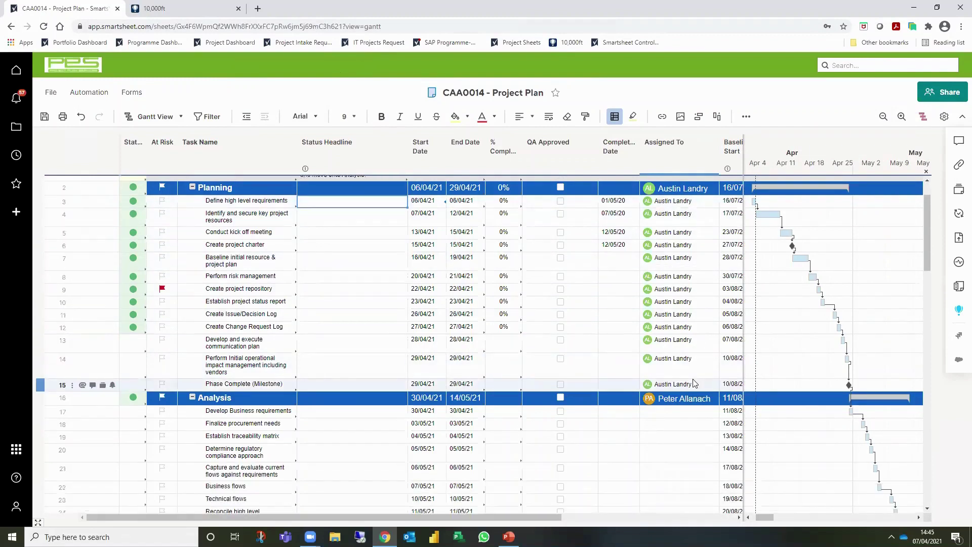
left_click(684, 364)
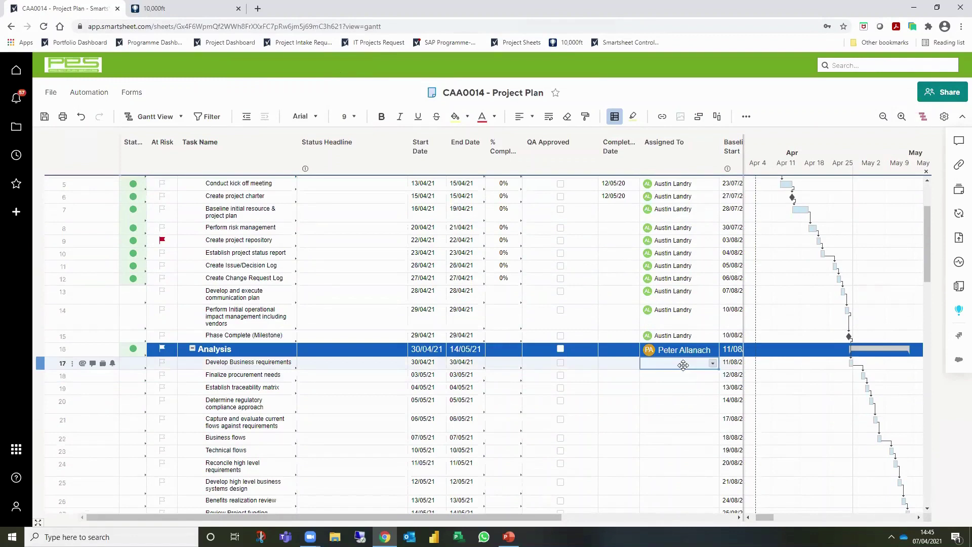
scroll(685, 367, "down", 1)
scroll(686, 370, "down", 2)
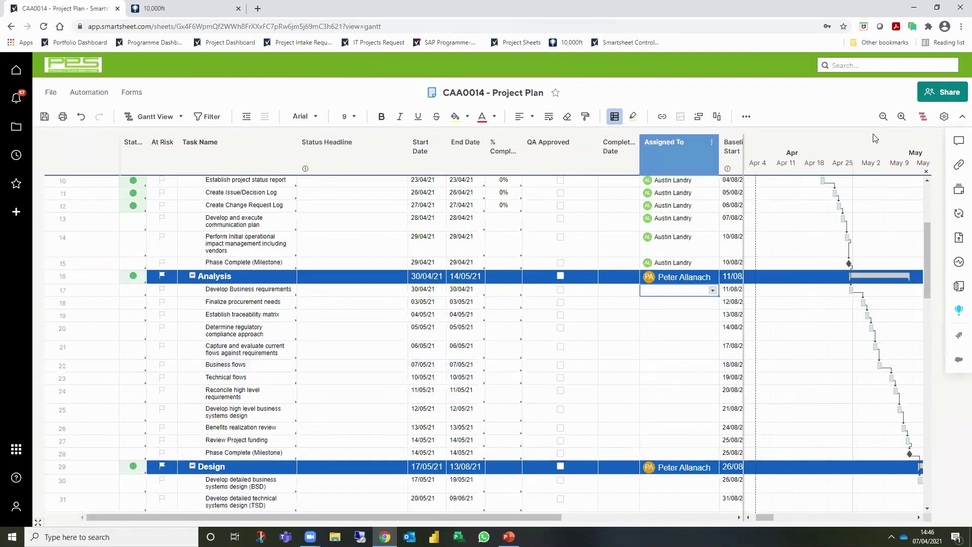
Open the sheet's 10,000ft connection options and look through the existing projects it could be linked to
left_click(958, 311)
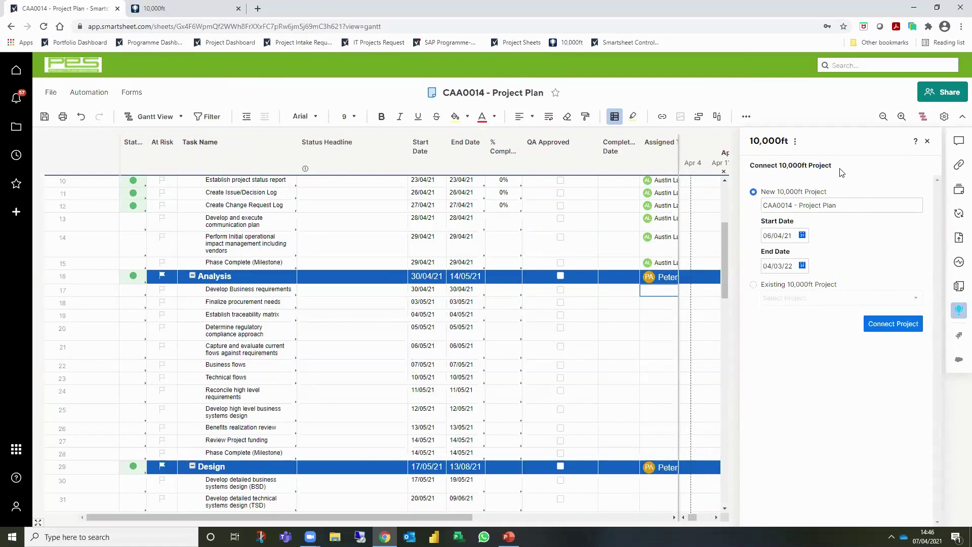
left_click(754, 285)
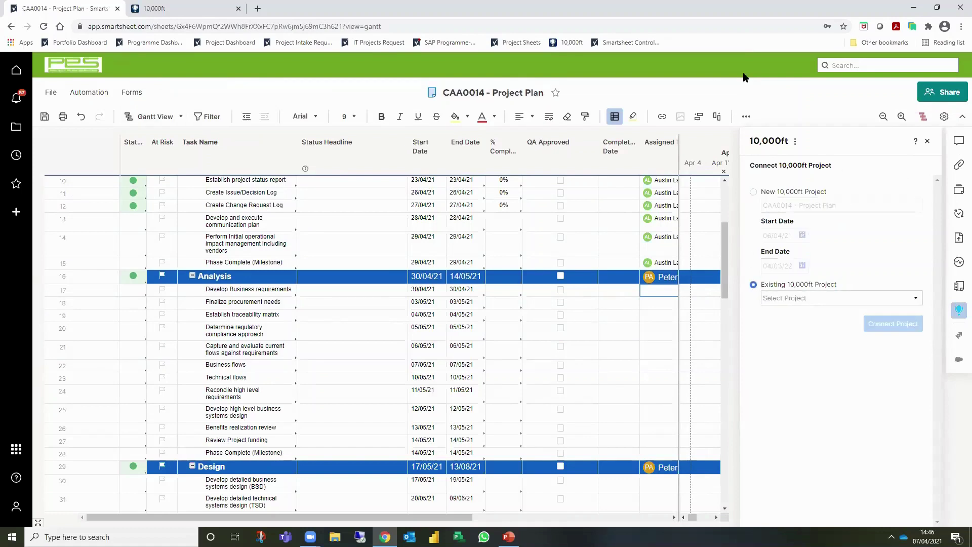
left_click(917, 299)
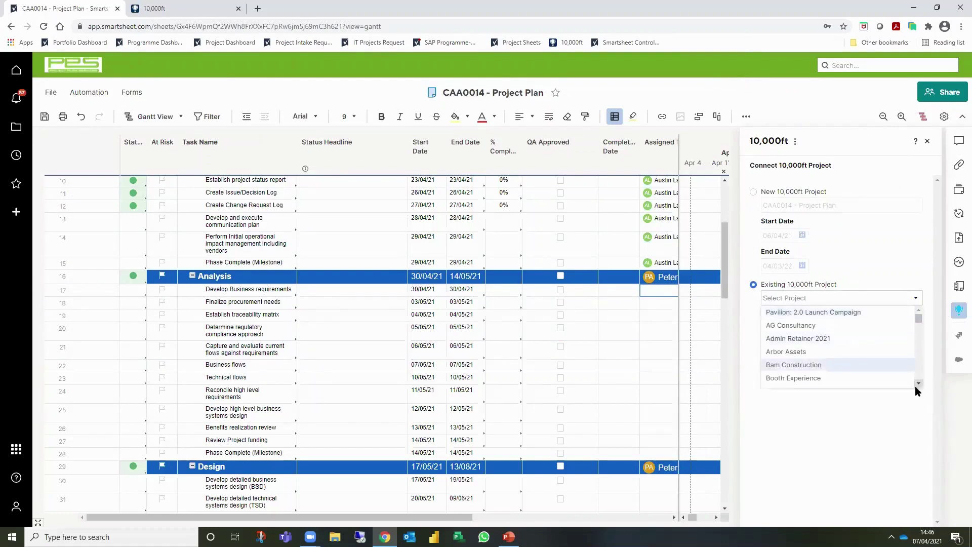
scroll(922, 384, "down", 3)
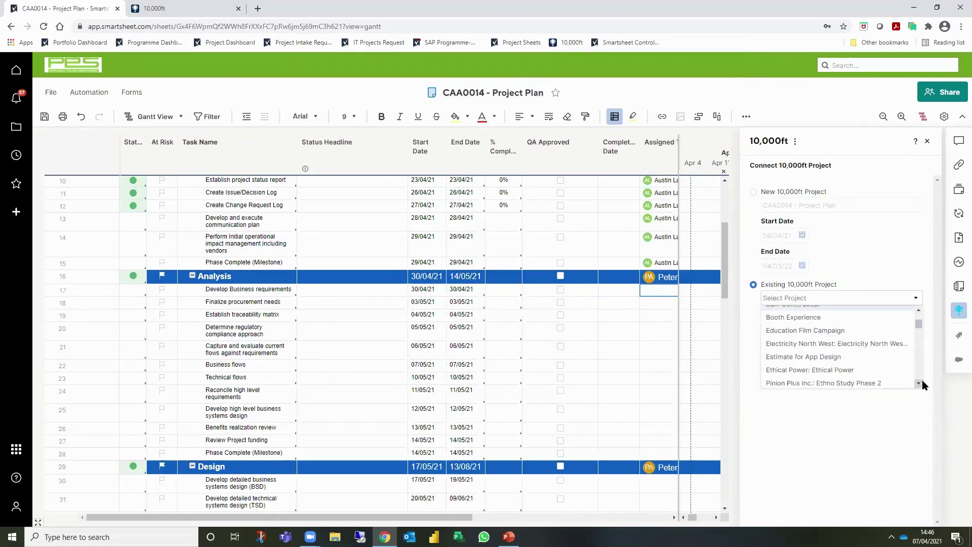
scroll(923, 384, "down", 1)
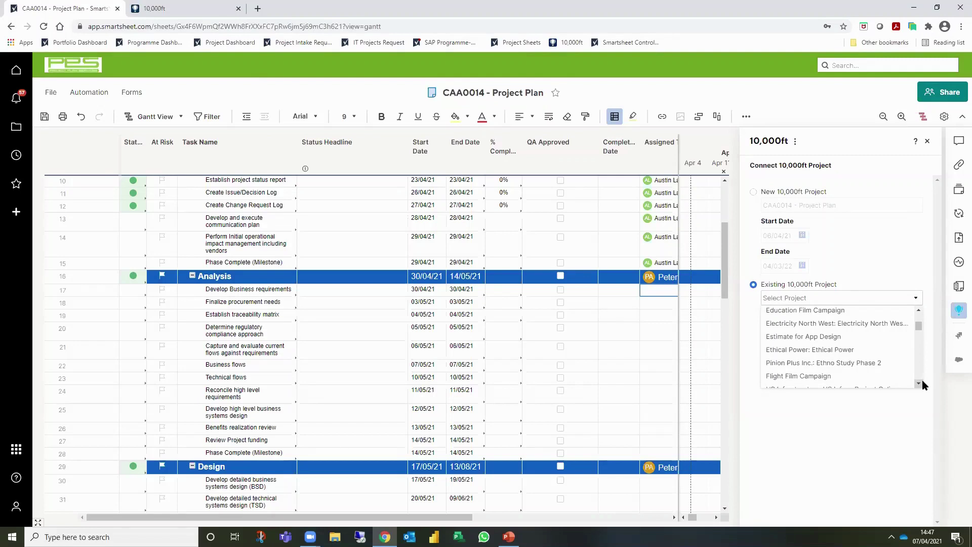
left_click(756, 92)
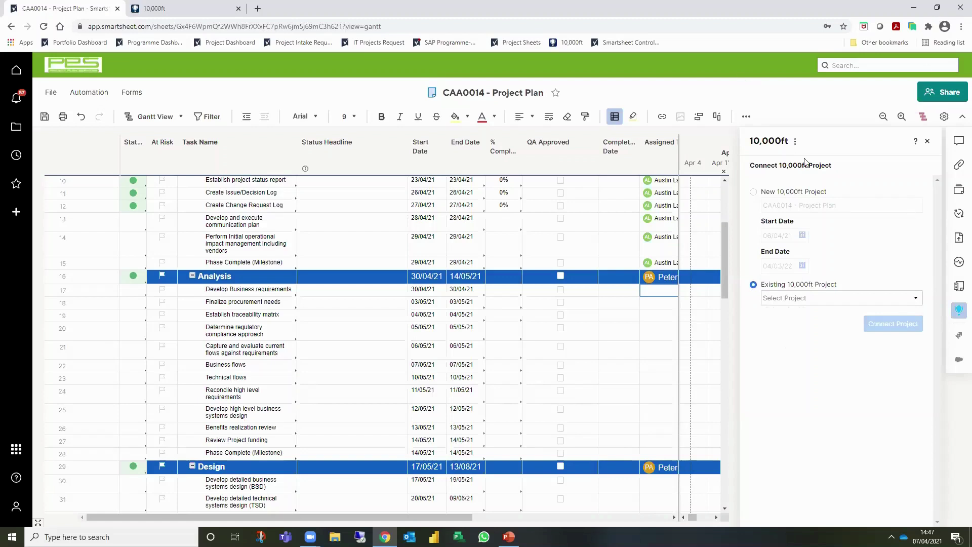
Connect the sheet to a new 10,000ft project named _CAA0014 - Project Plan, keeping the proposed start and end dates
left_click(754, 193)
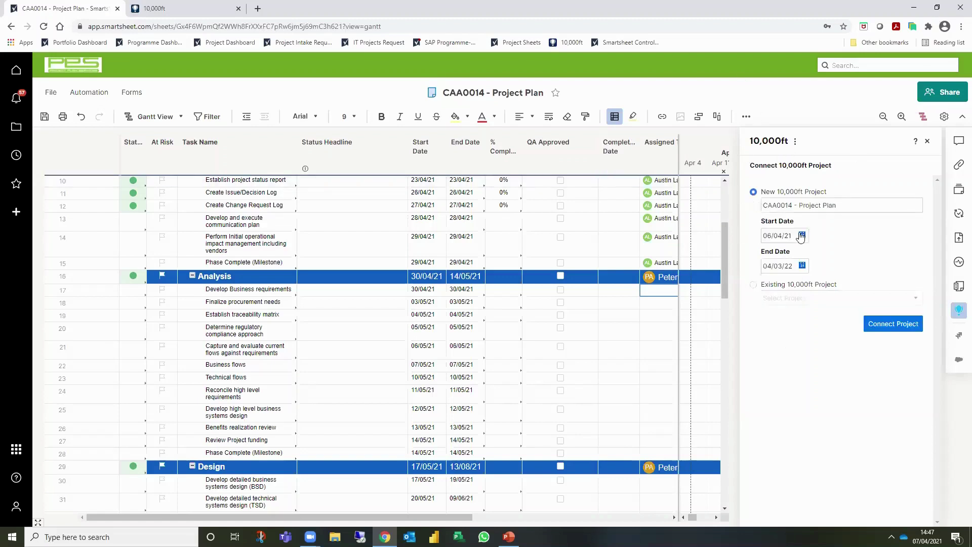
left_click(767, 208)
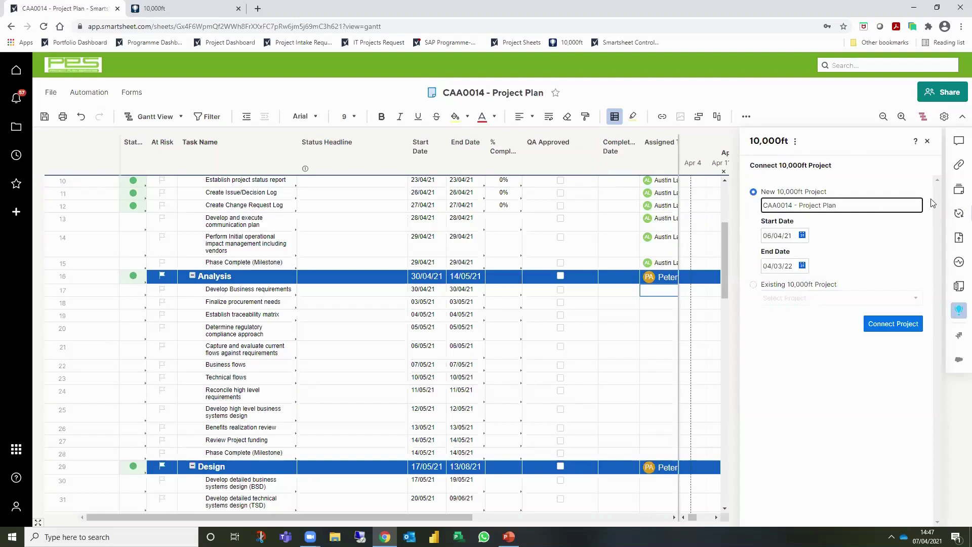
type("_")
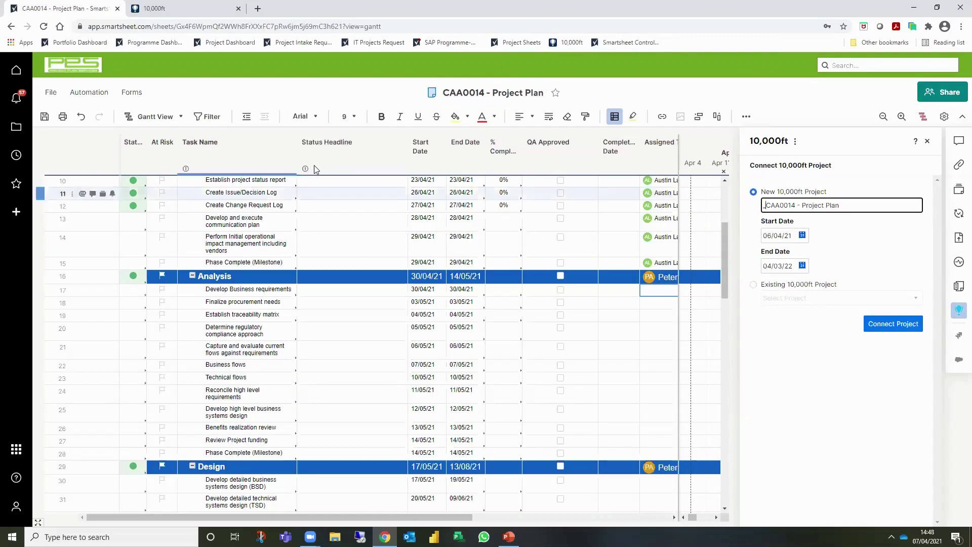
left_click(321, 181)
scroll(348, 254, "up", 4)
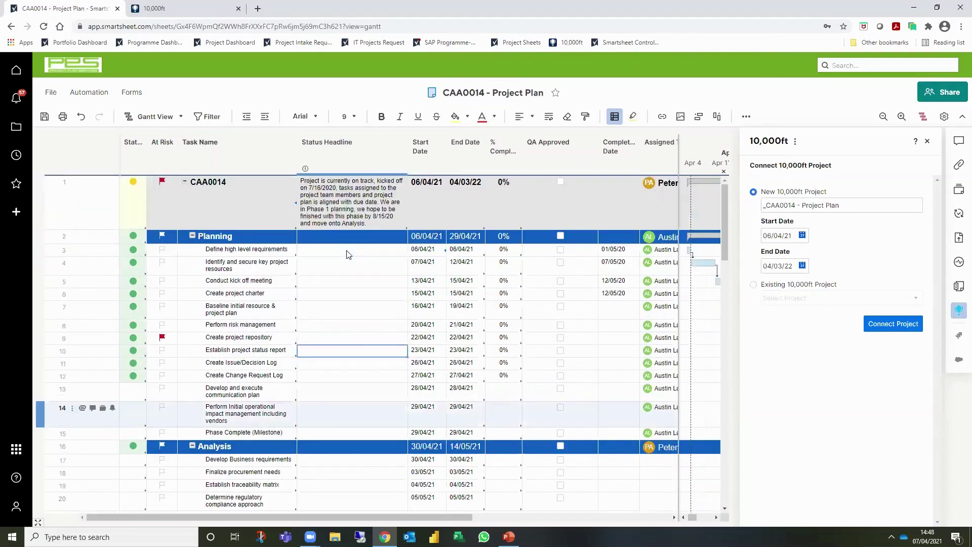
left_click(892, 325)
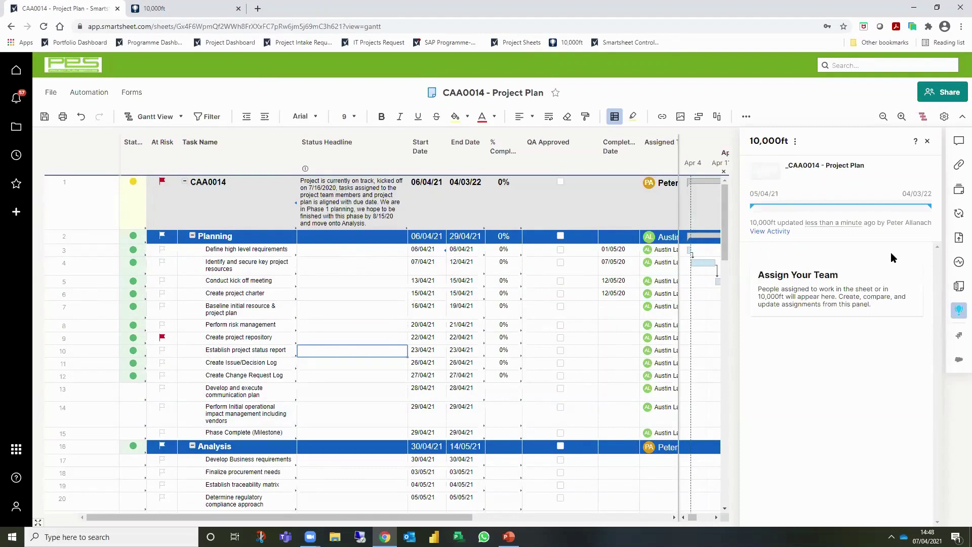
Switch to 10,000ft and open the _CAA0014 - Project Plan project from the project portfolio
left_click(161, 9)
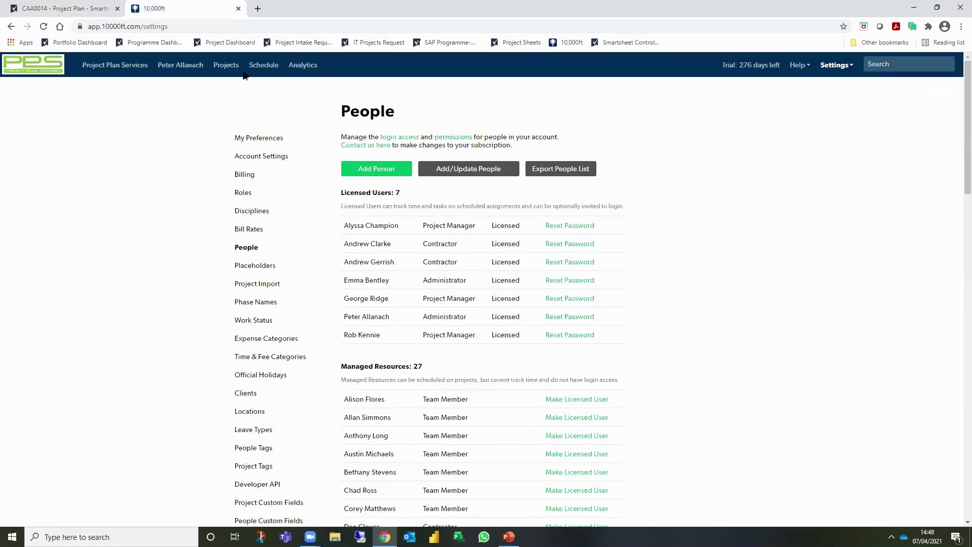
left_click(226, 65)
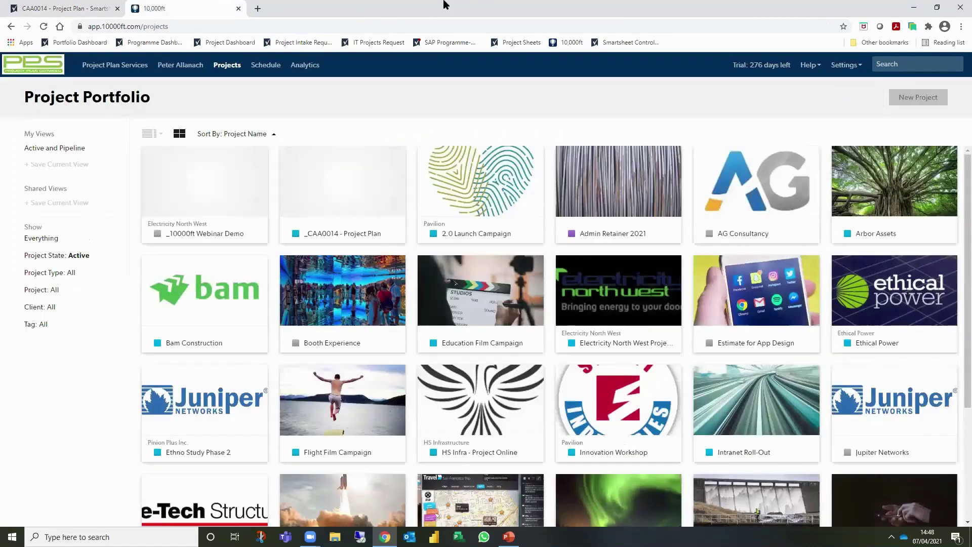
left_click(333, 205)
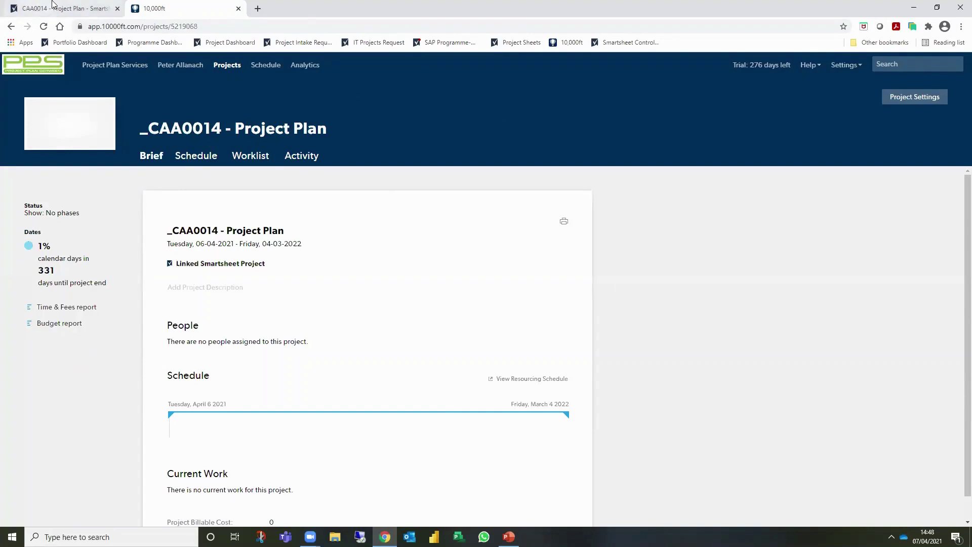
Switch back to the Smartsheet project plan and collapse the Planning phase
left_click(53, 8)
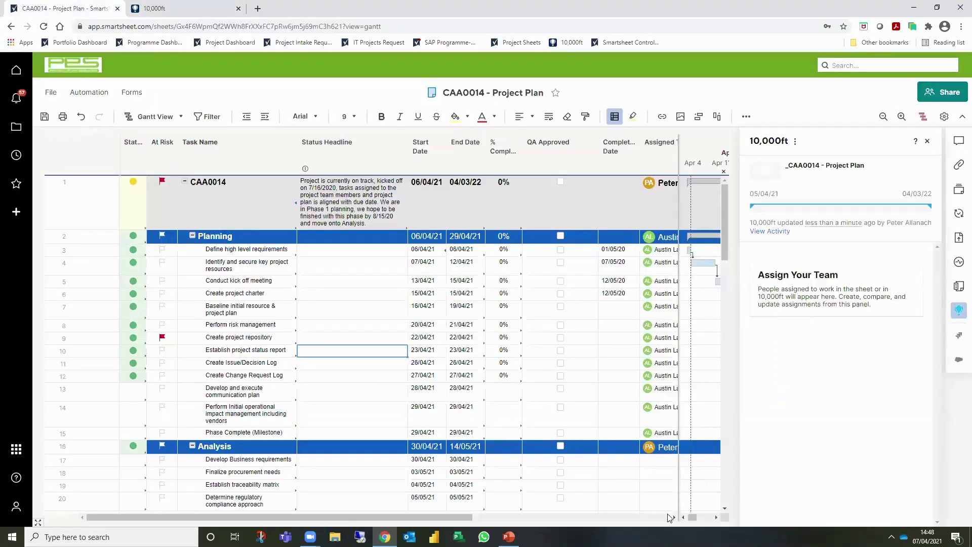
scroll(650, 511, "right", 5)
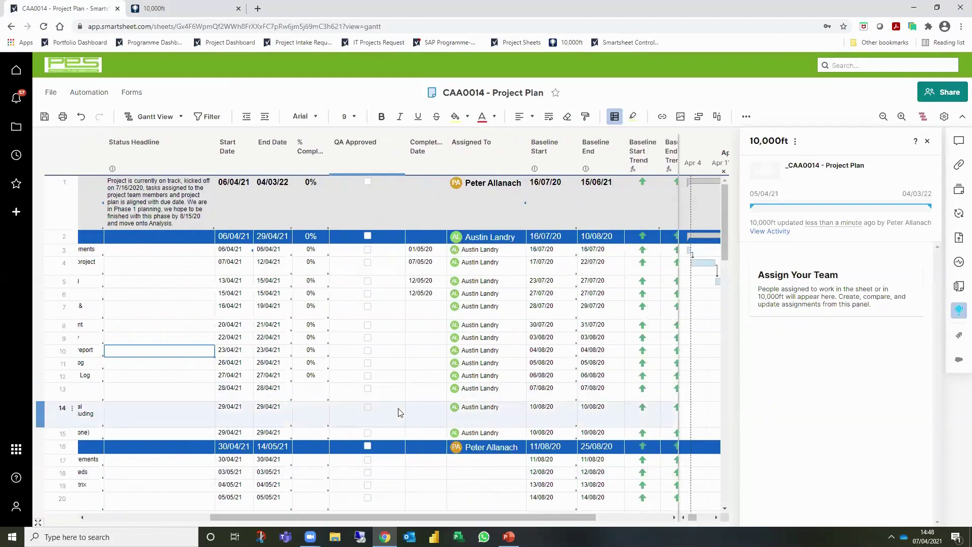
scroll(124, 249, "left", 4)
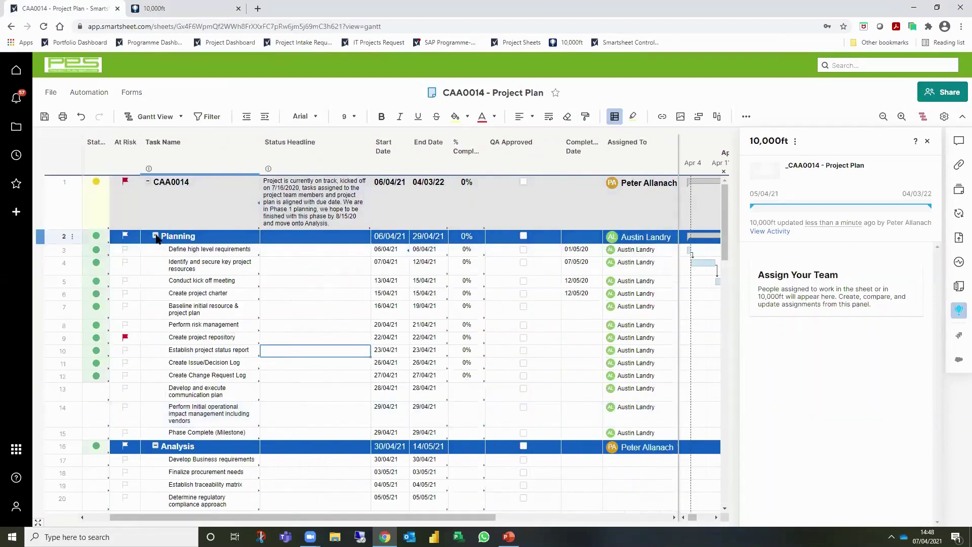
left_click(157, 237)
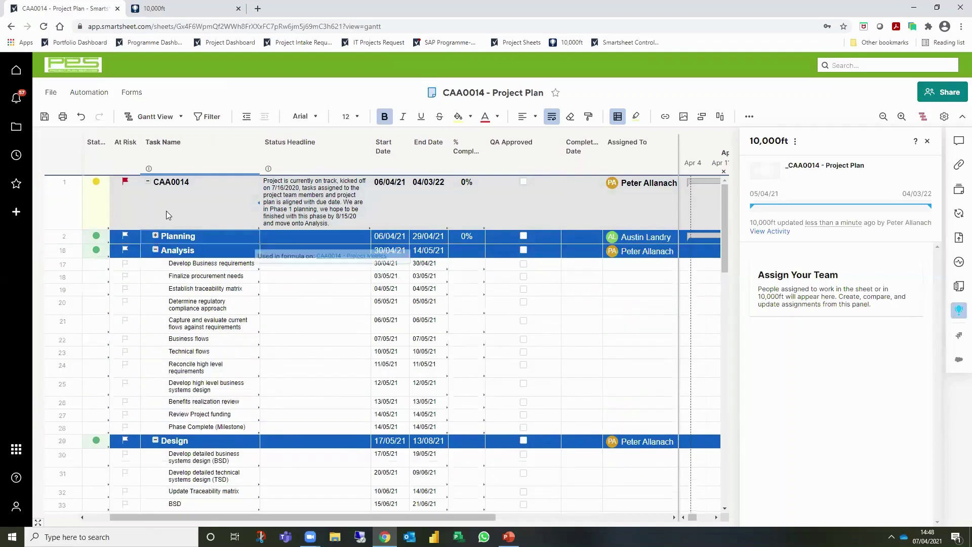
Assign the Business Analyst placeholder to Develop Business requirements and fill it down through all the Analysis tasks
left_click(175, 265)
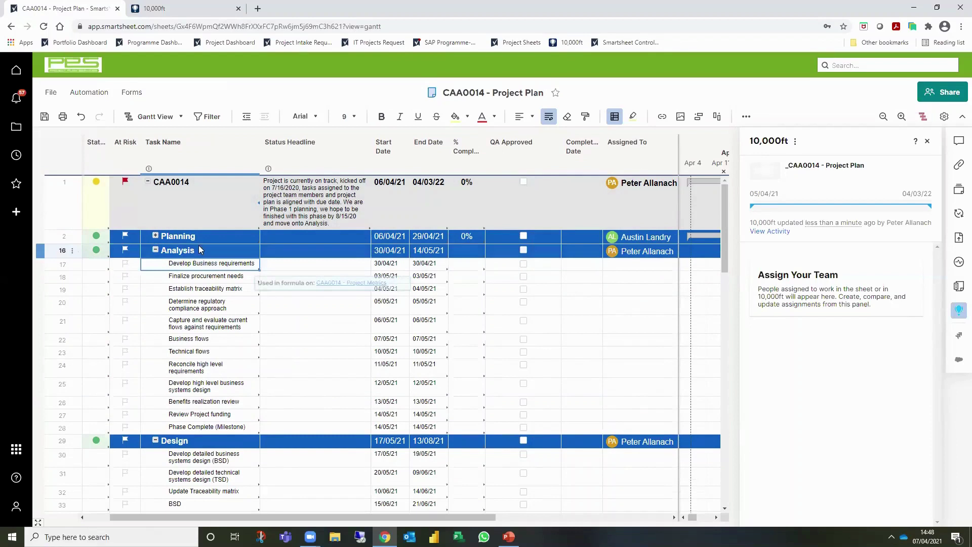
left_click(674, 270)
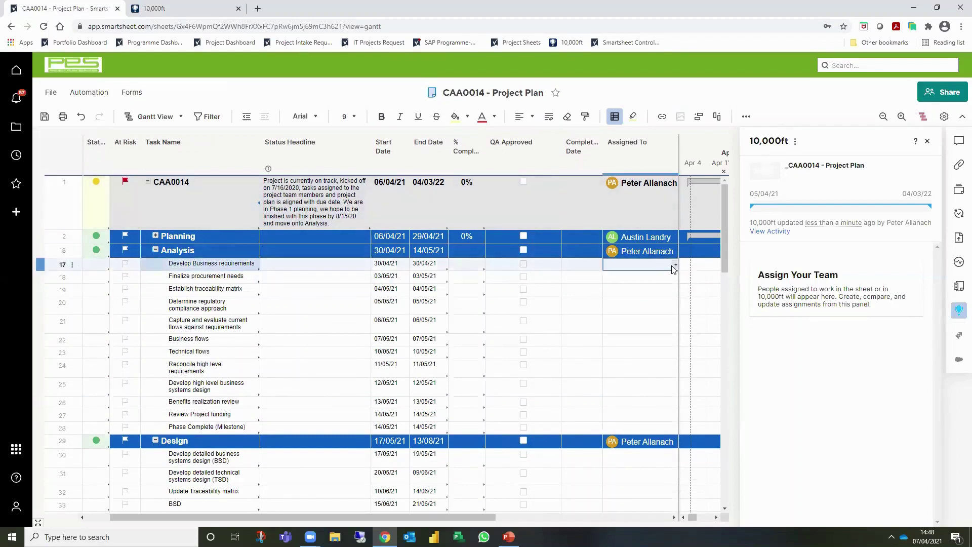
left_click(679, 141)
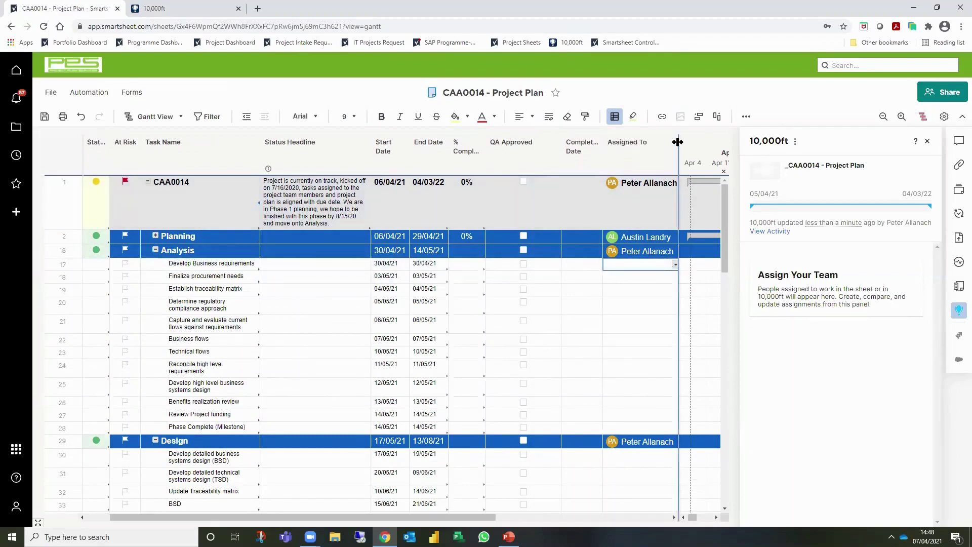
left_click(673, 266)
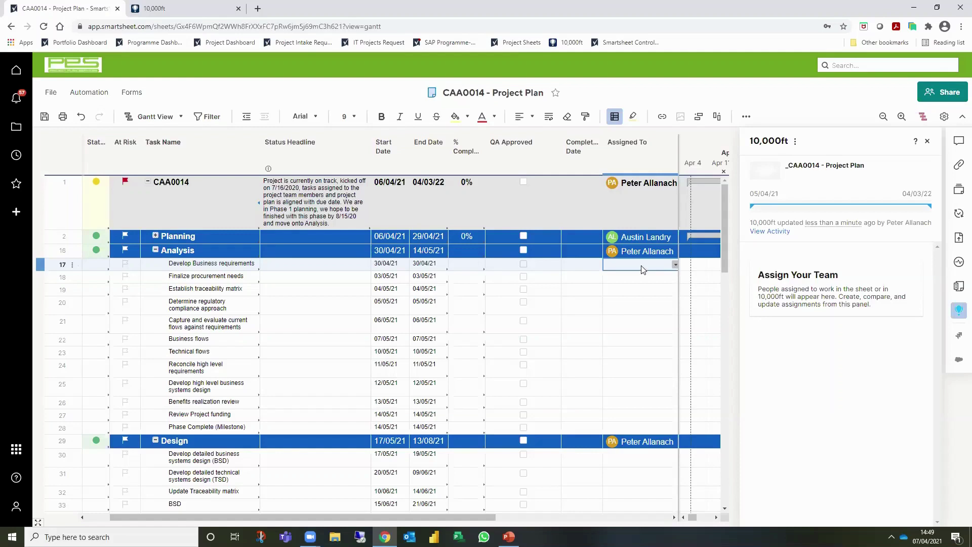
type("Bu")
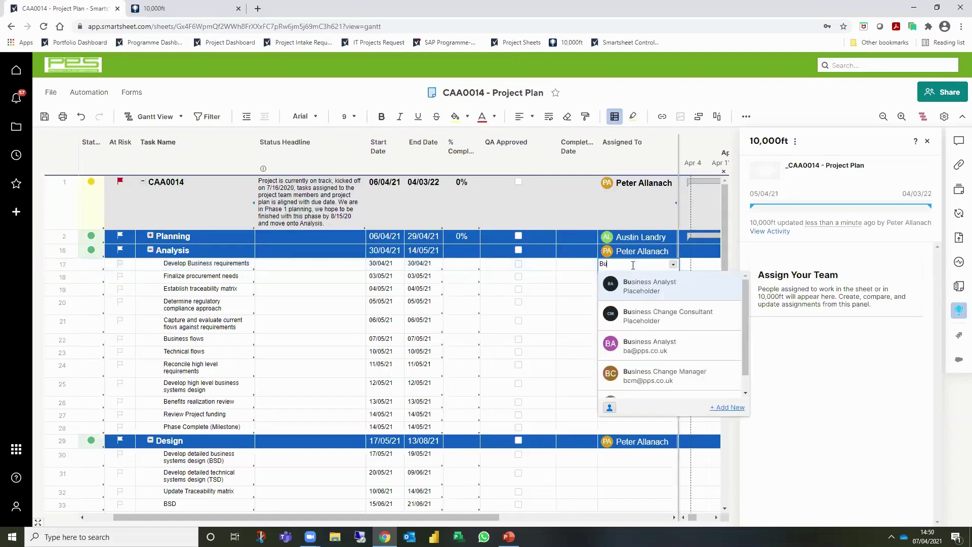
left_click(661, 291)
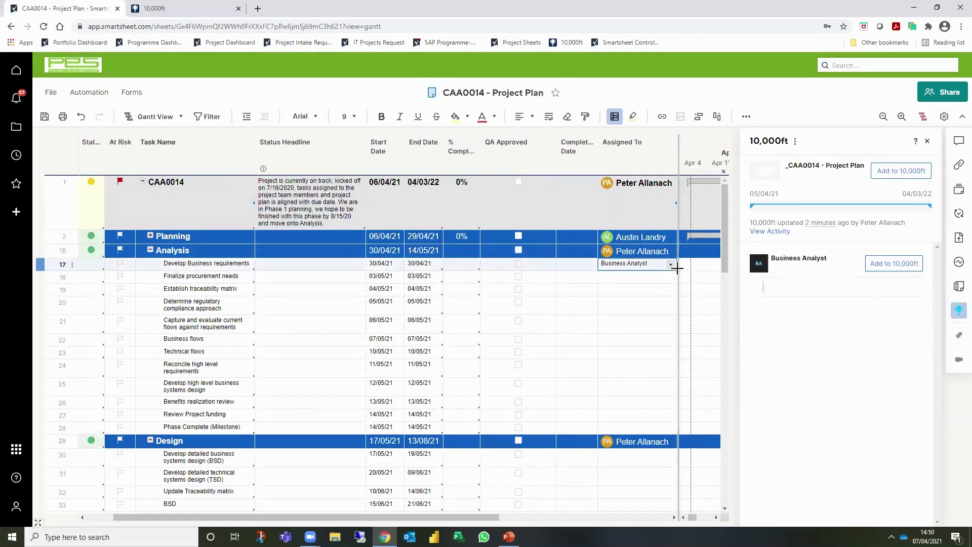
left_click_drag(678, 272, 462, 406)
left_click(378, 264)
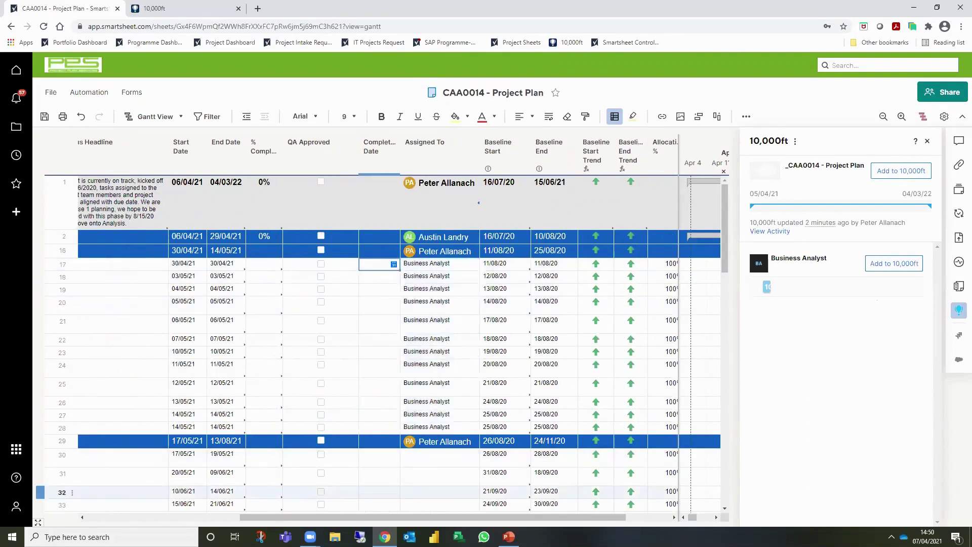
Review the Analysis tasks' allocation percentages and add the Business Analyst's assignments to 10,000ft
scroll(678, 192, "left", 3)
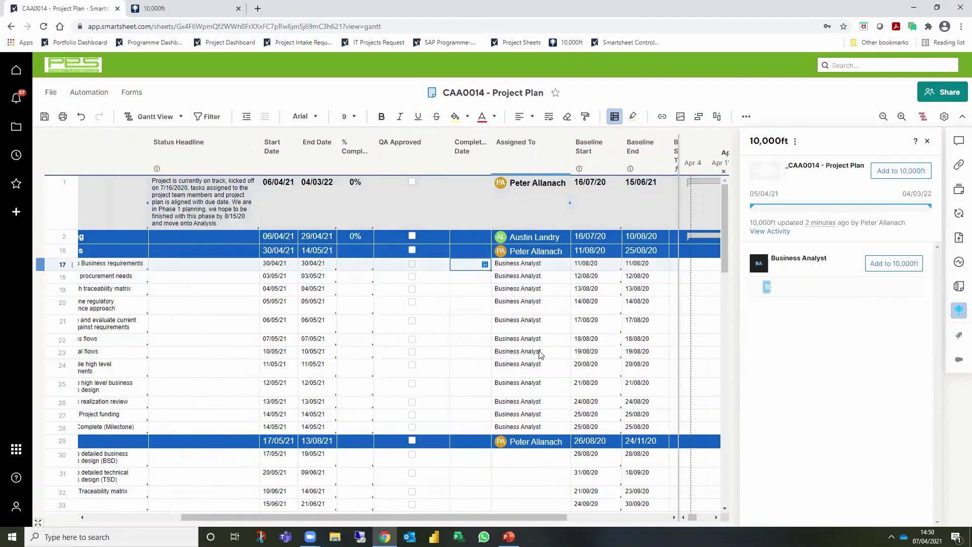
scroll(645, 526, "right", 3)
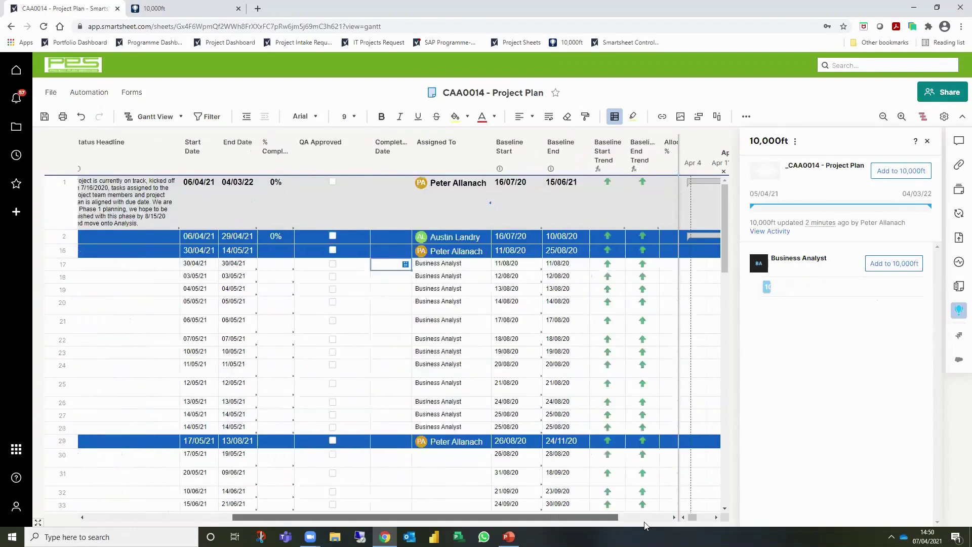
scroll(644, 525, "right", 3)
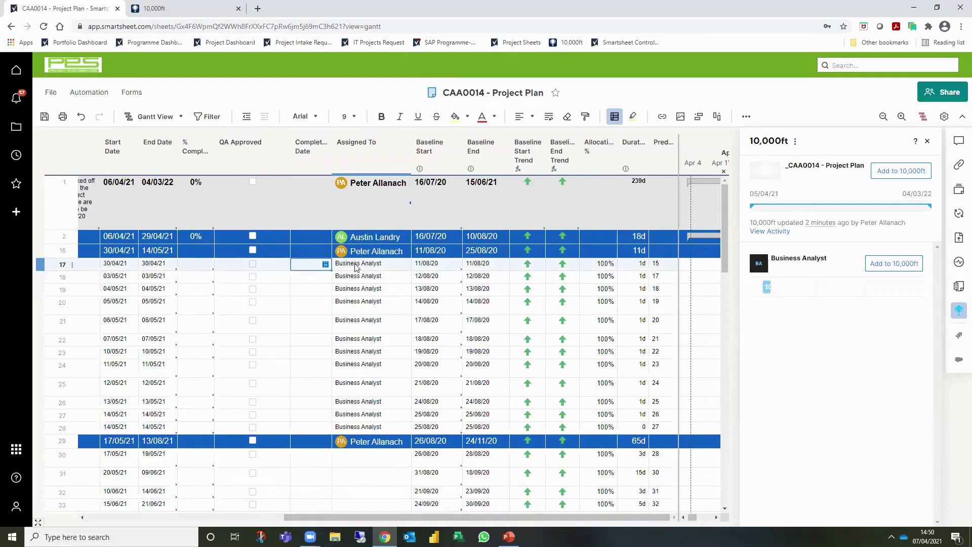
mouse_move(360, 268)
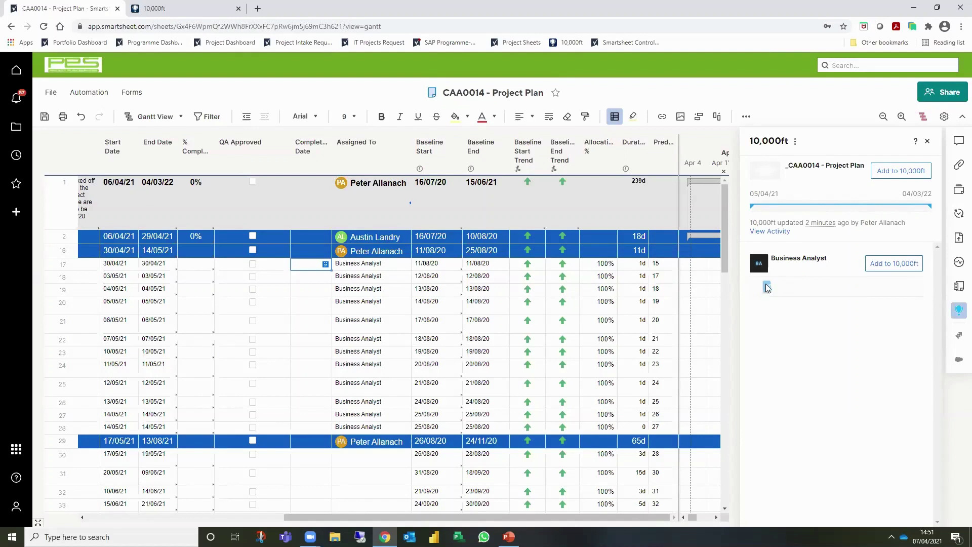
left_click(896, 264)
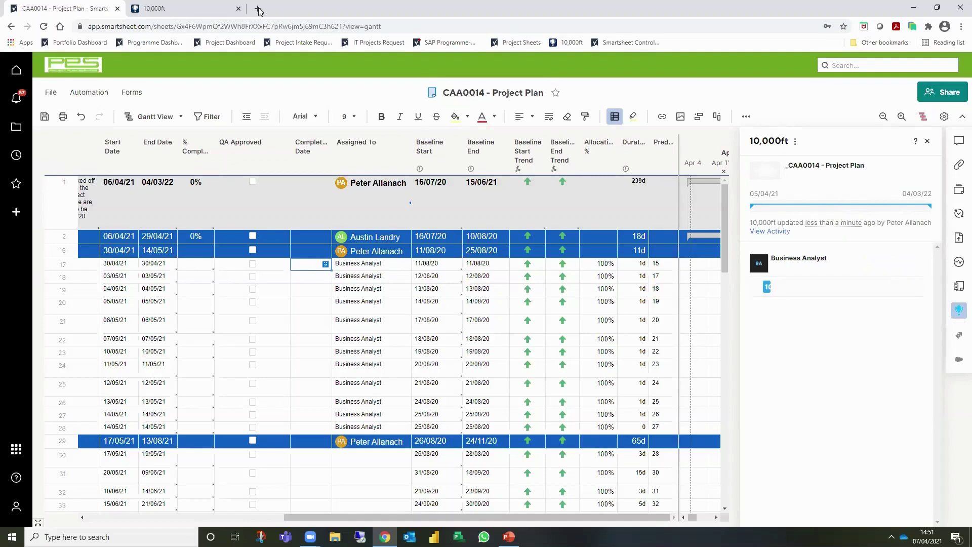
Switch to 10,000ft, reload the project brief, and view the project's worklist and the overall resource schedule
left_click(167, 9)
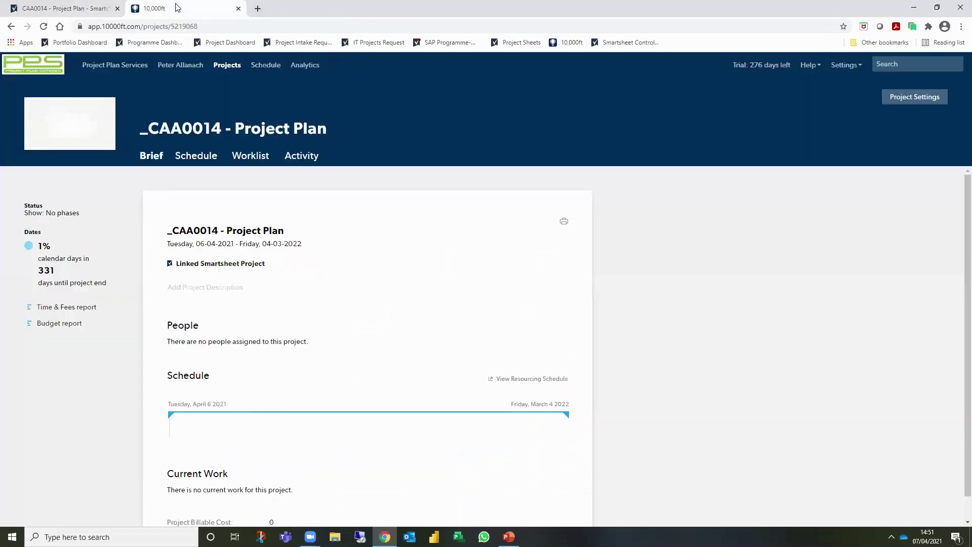
left_click(44, 26)
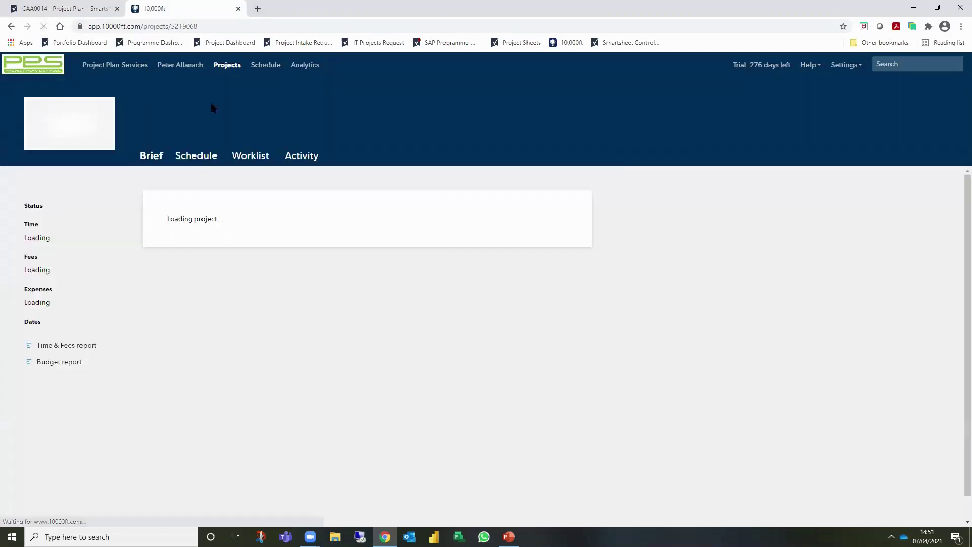
scroll(697, 199, "down", 1)
scroll(697, 199, "down", 1)
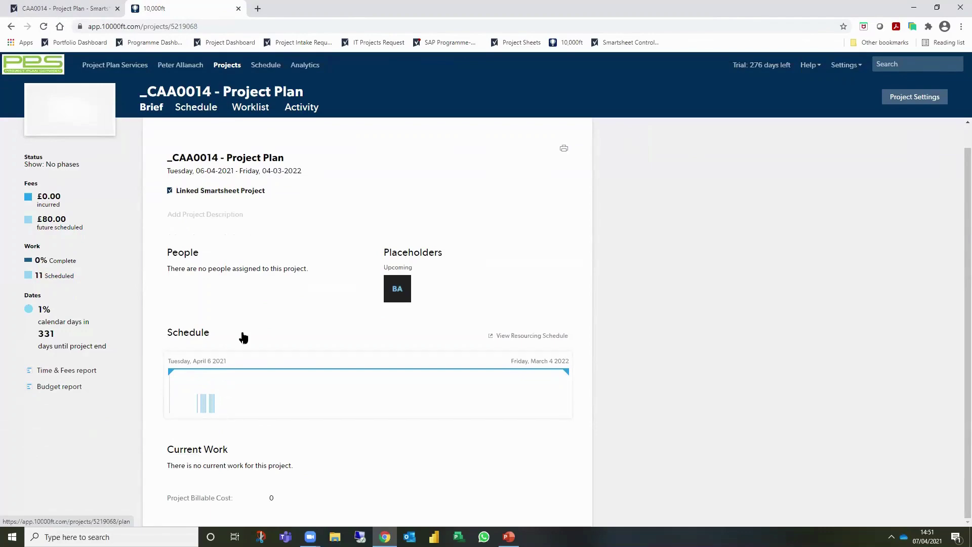
left_click(253, 109)
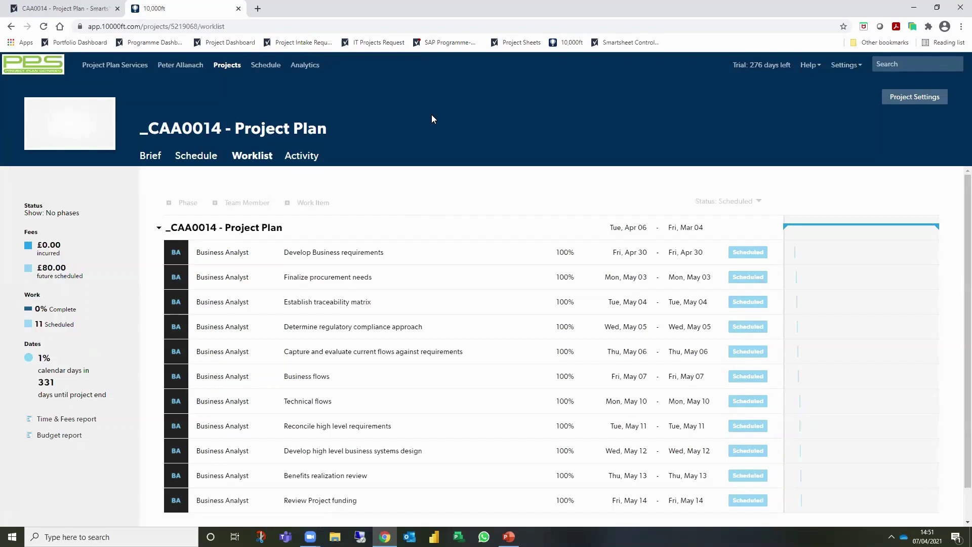
left_click(263, 71)
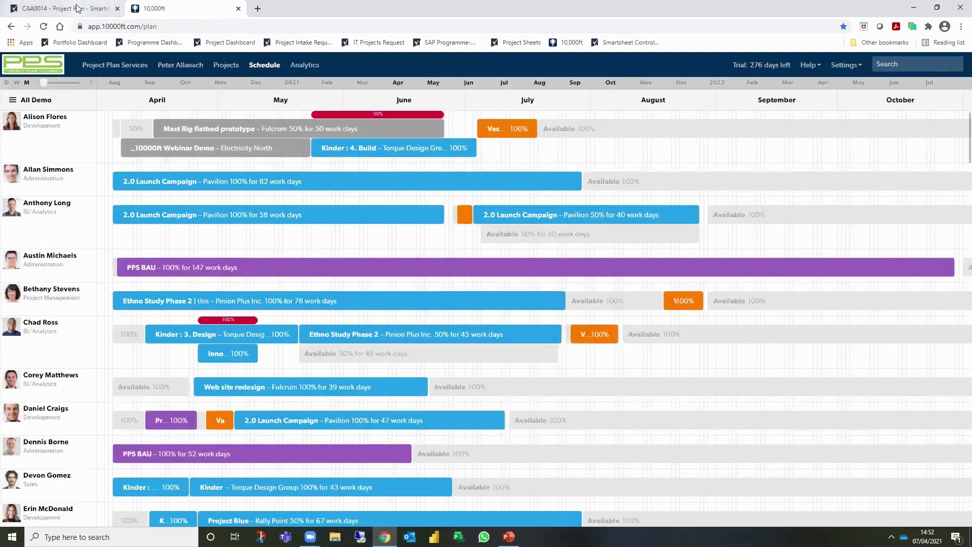
Switch back to the Smartsheet plan and assign Solution Architect to the first Design task in row 30
left_click(80, 9)
scroll(561, 307, "down", 2)
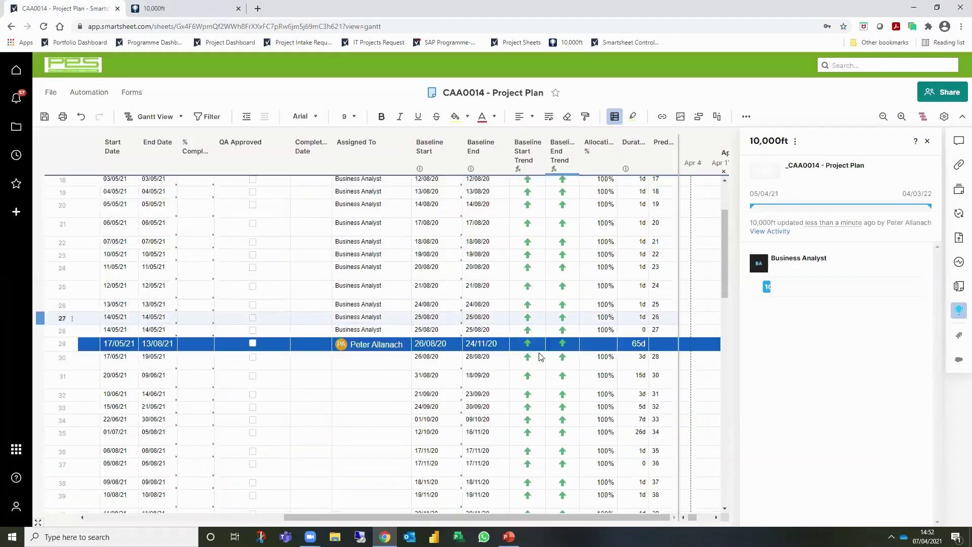
left_click(374, 359)
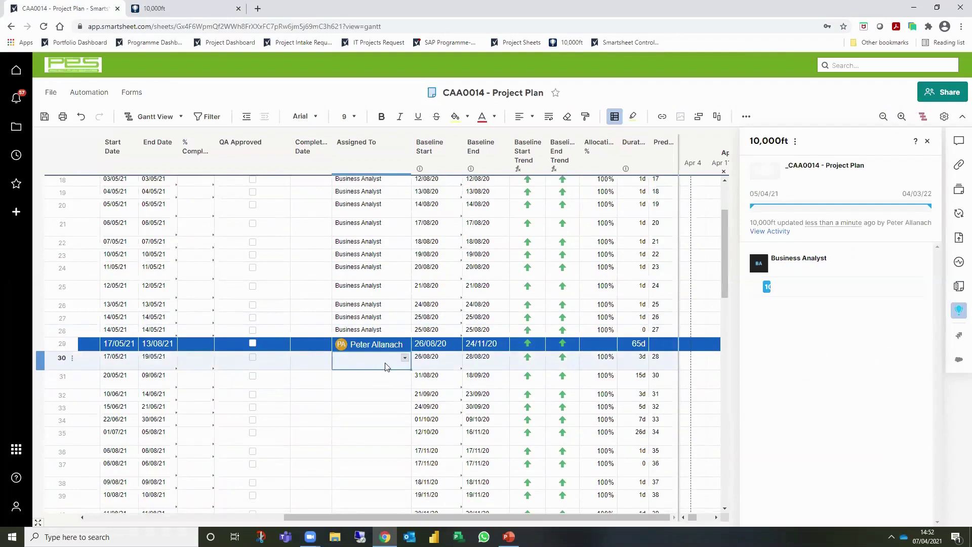
type("P")
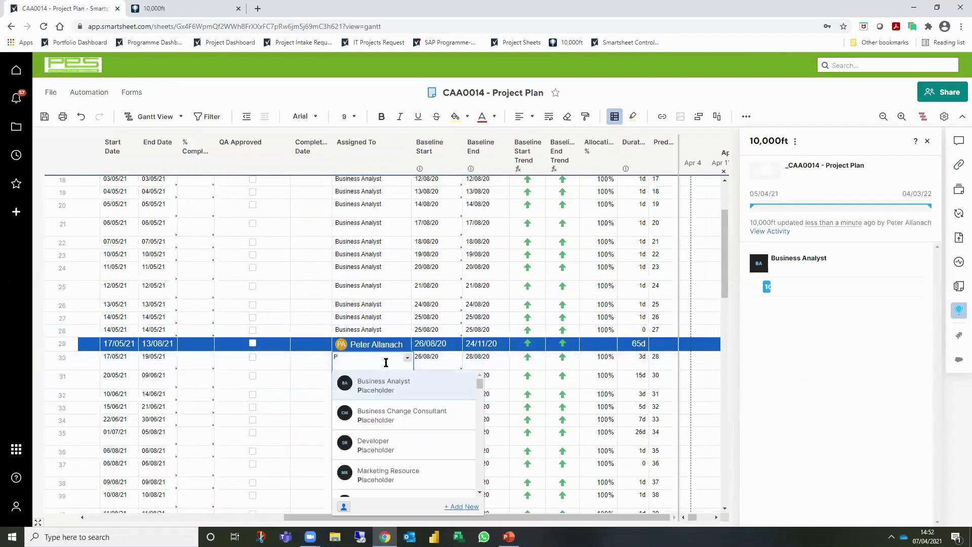
type("eter")
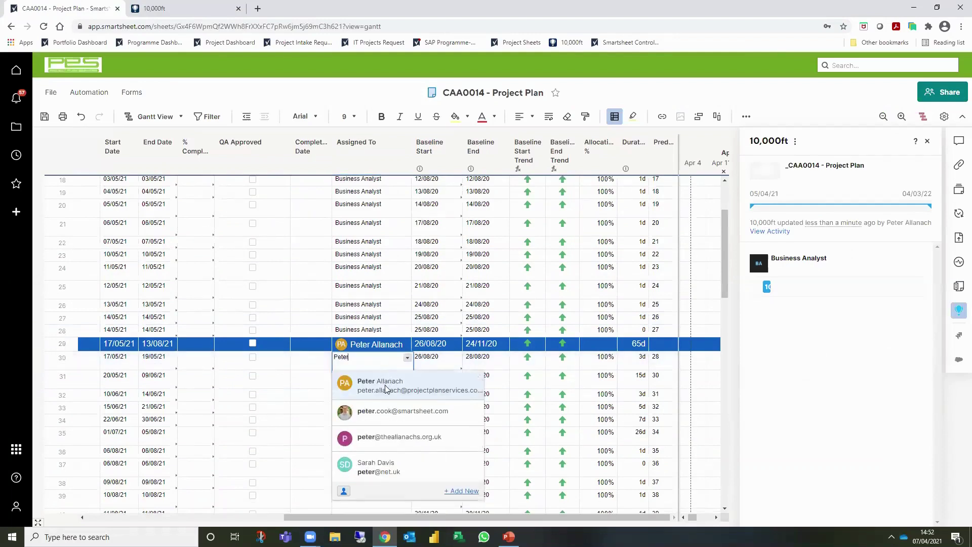
left_click_drag(349, 358, 326, 358)
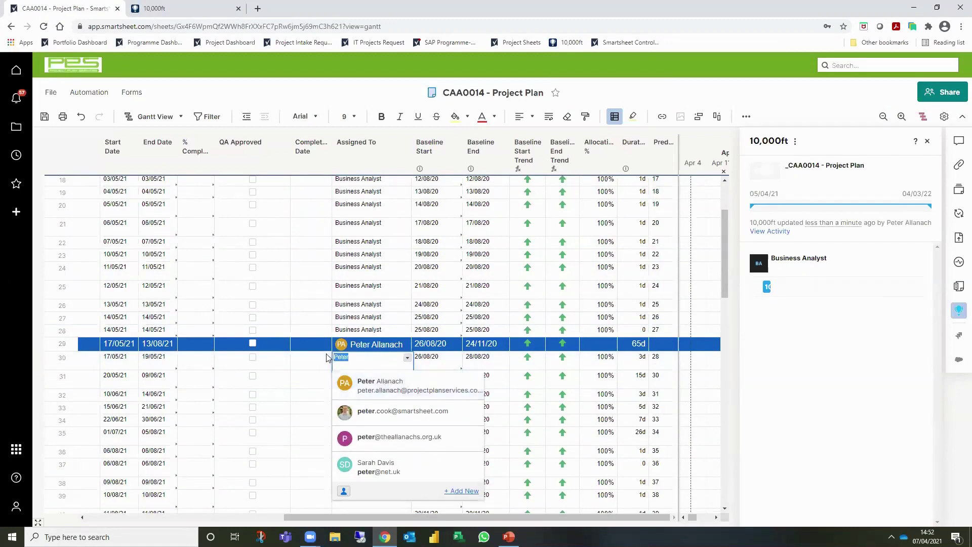
type("Solution Architect")
key("Return")
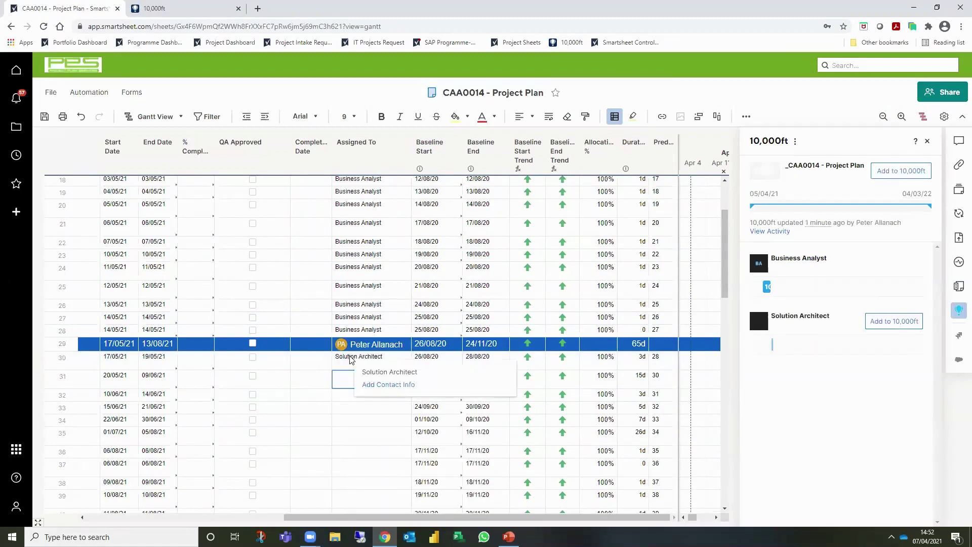
Add the Solution Architect's Design assignment to 10,000ft
left_click(353, 360)
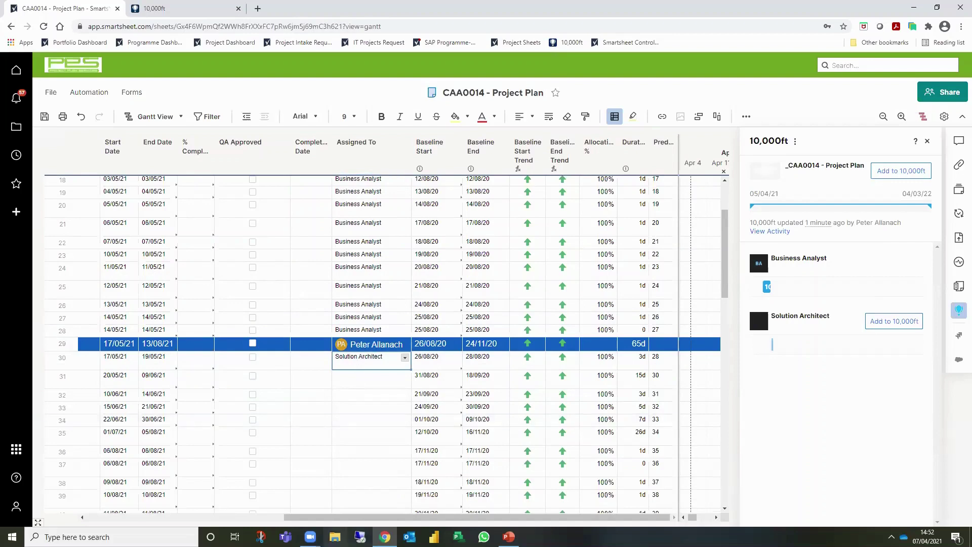
left_click(313, 363)
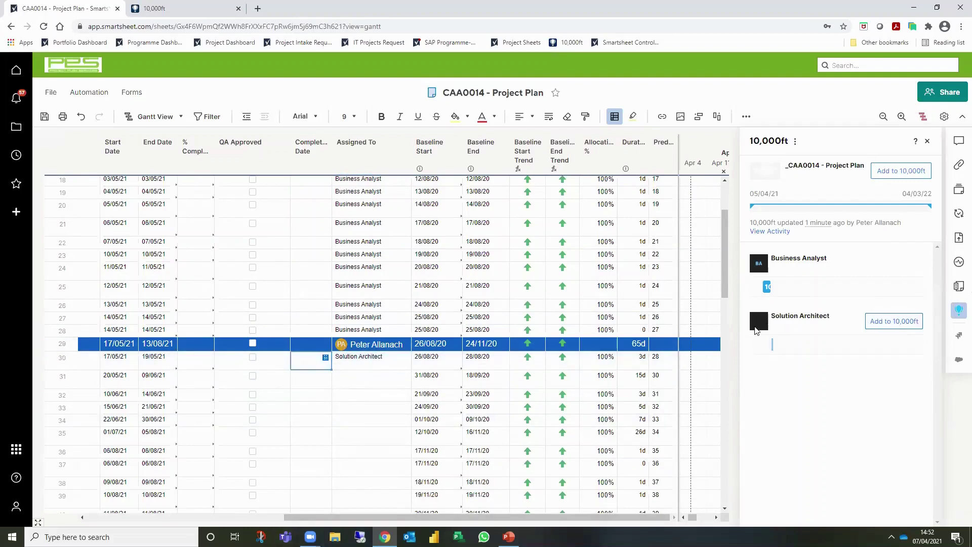
left_click(898, 324)
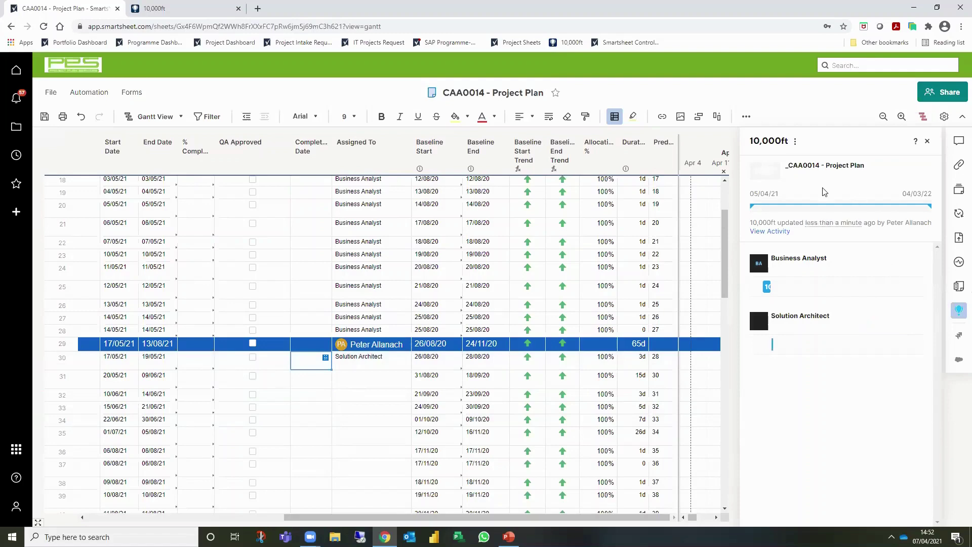
Reload the 10,000ft schedule and open the options of the Solution Architect placeholder's _CAA0014 - Project Plan assignment in May
left_click(130, 7)
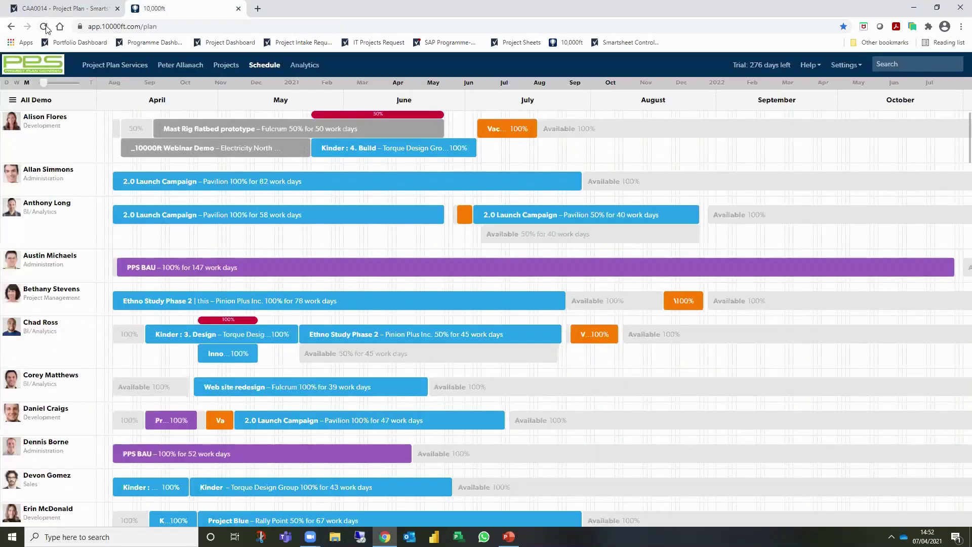
left_click(44, 27)
scroll(269, 323, "down", 4)
scroll(269, 323, "down", 15)
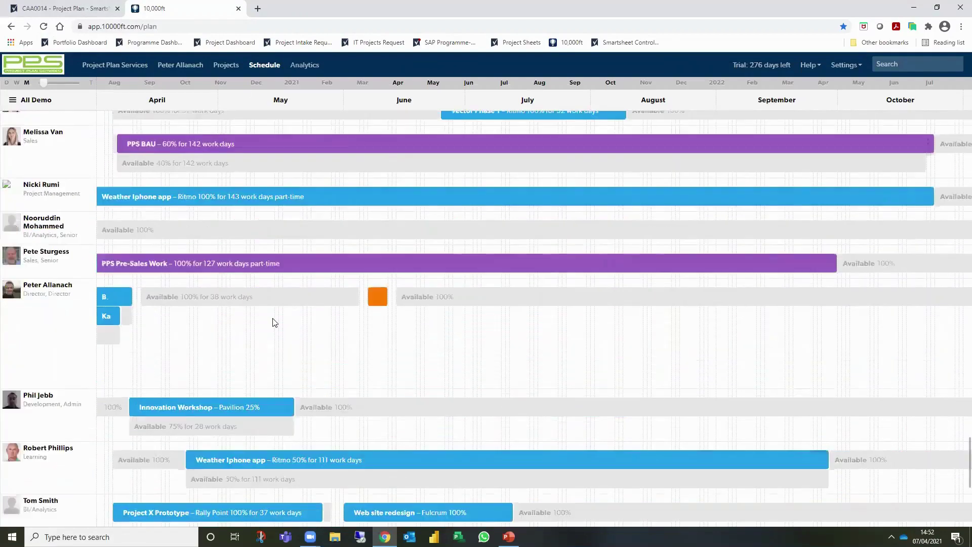
scroll(274, 323, "down", 4)
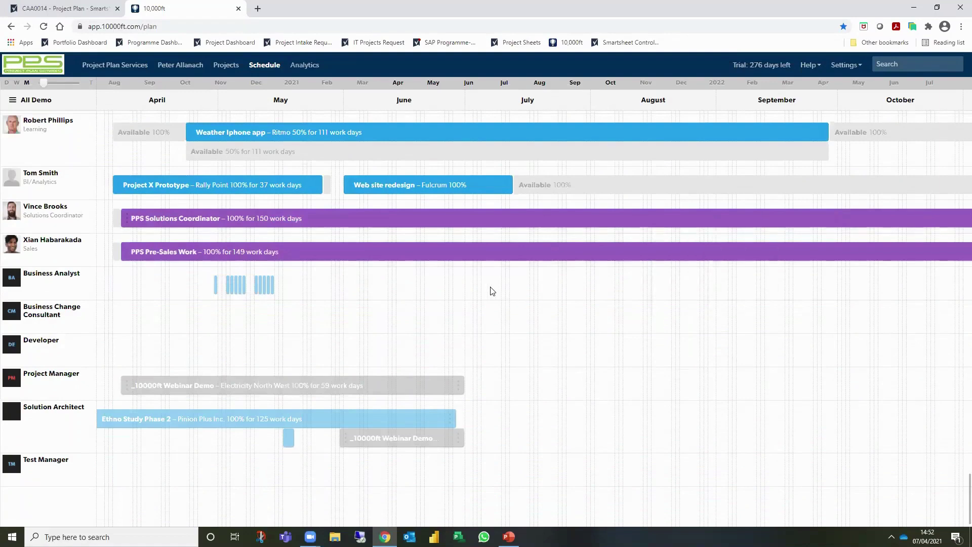
mouse_move(288, 446)
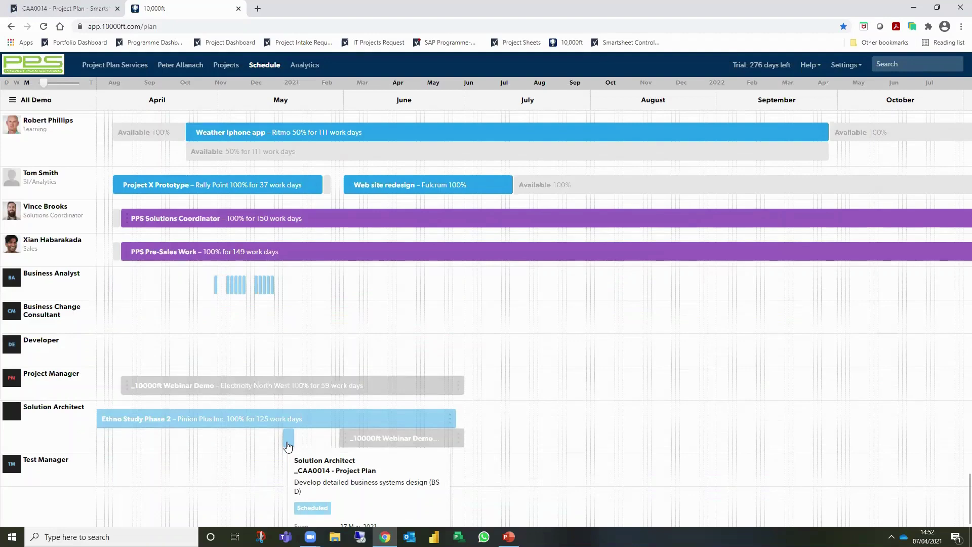
left_click(288, 440)
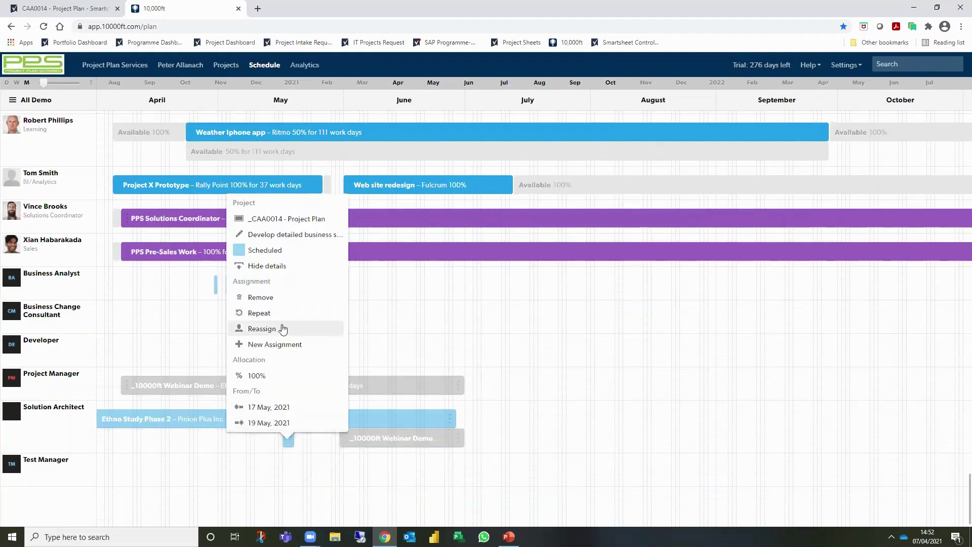